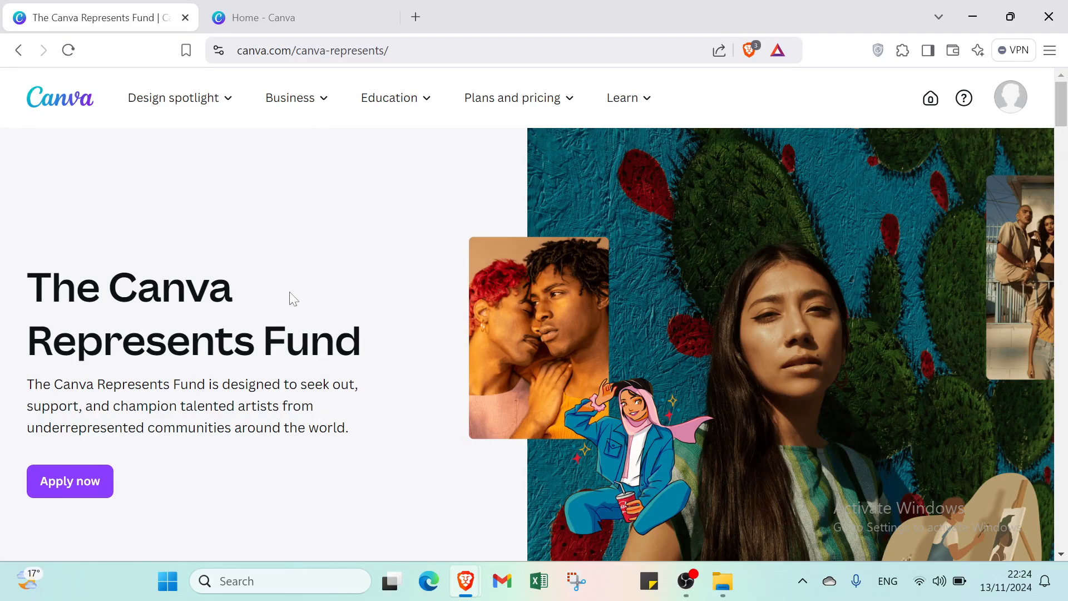
Read through the Canva Represents Fund page, covering its inclusive content, artist application criteria and diversity commitment sections
scroll(293, 298, "down", 8)
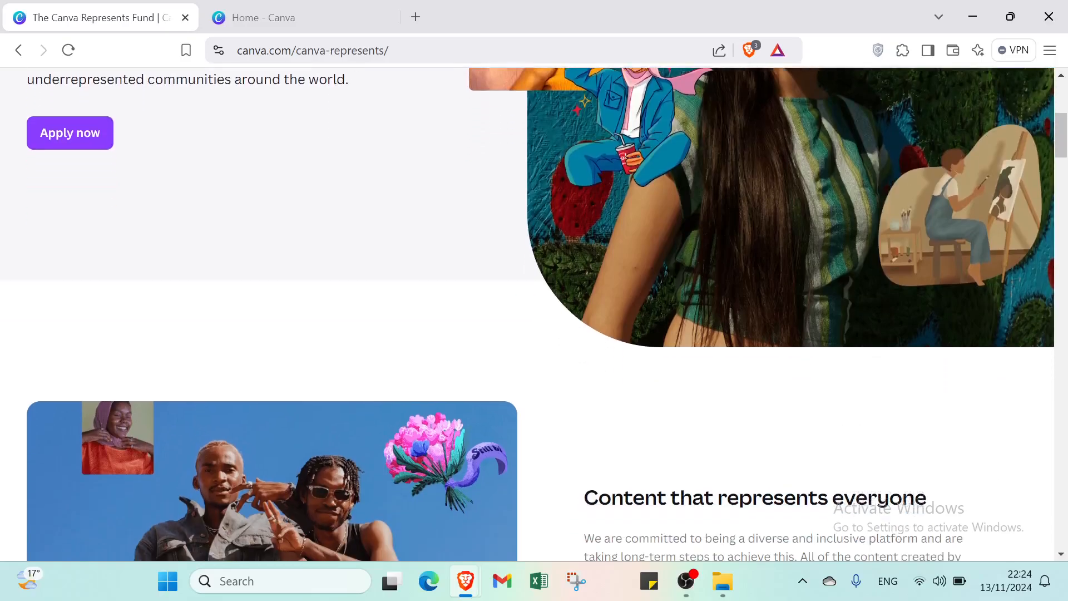
scroll(289, 295, "down", 6)
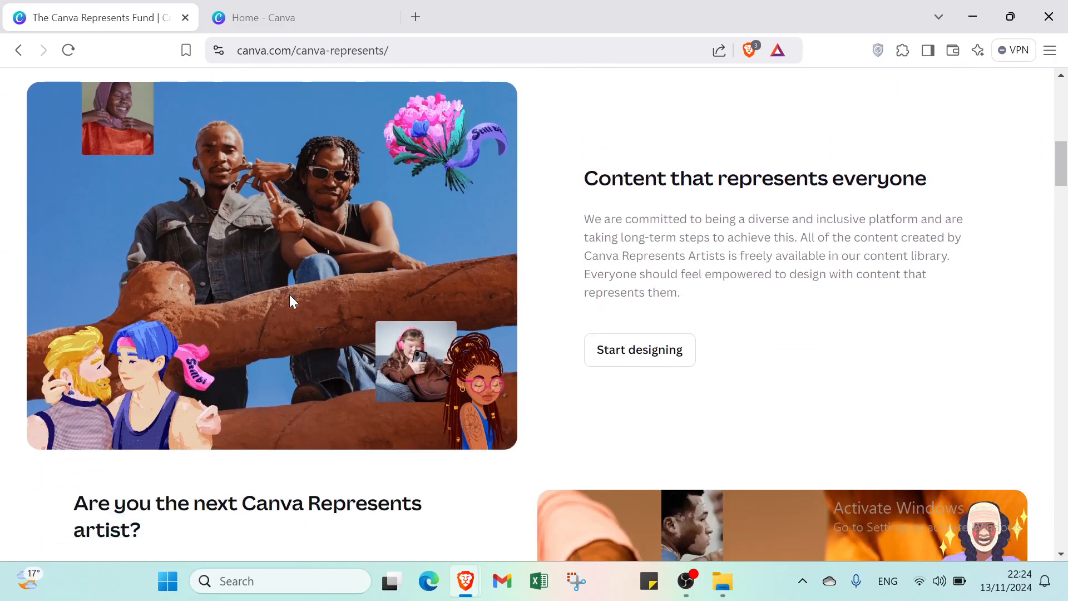
scroll(293, 302, "down", 7)
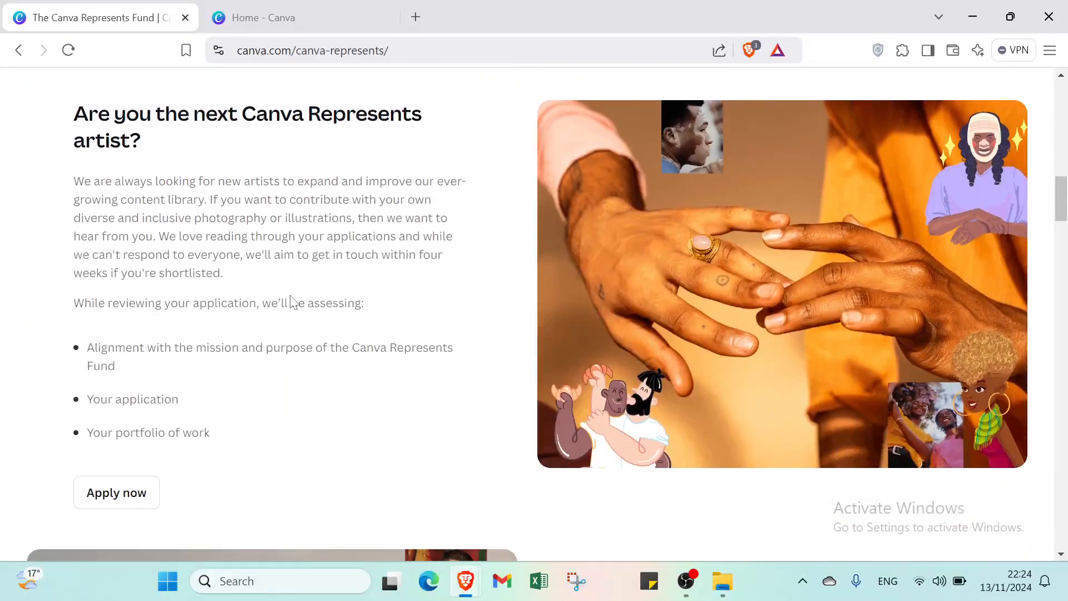
scroll(293, 302, "down", 5)
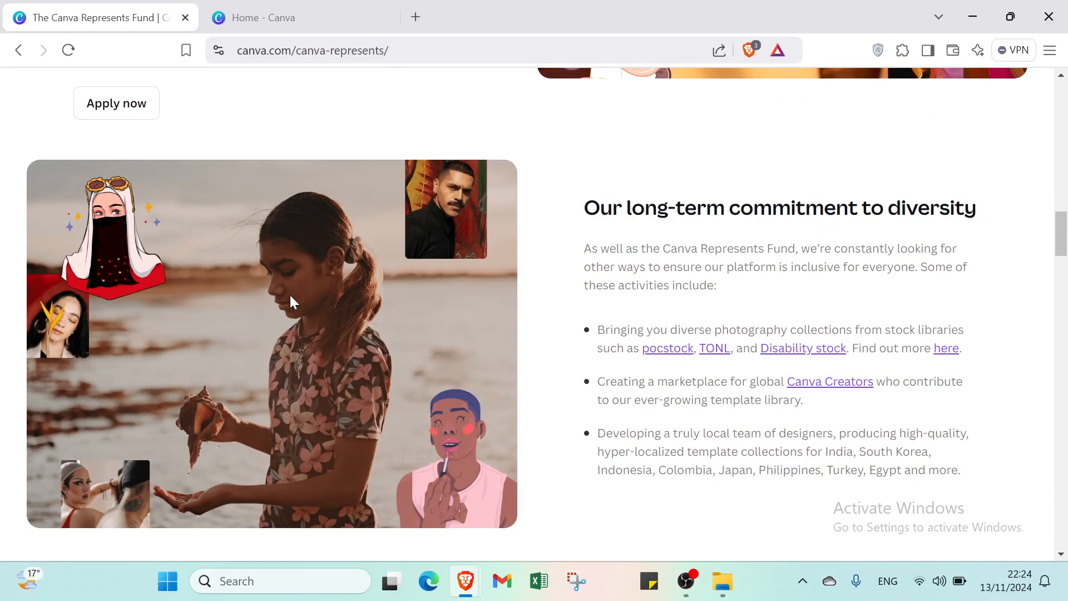
scroll(291, 298, "down", 3)
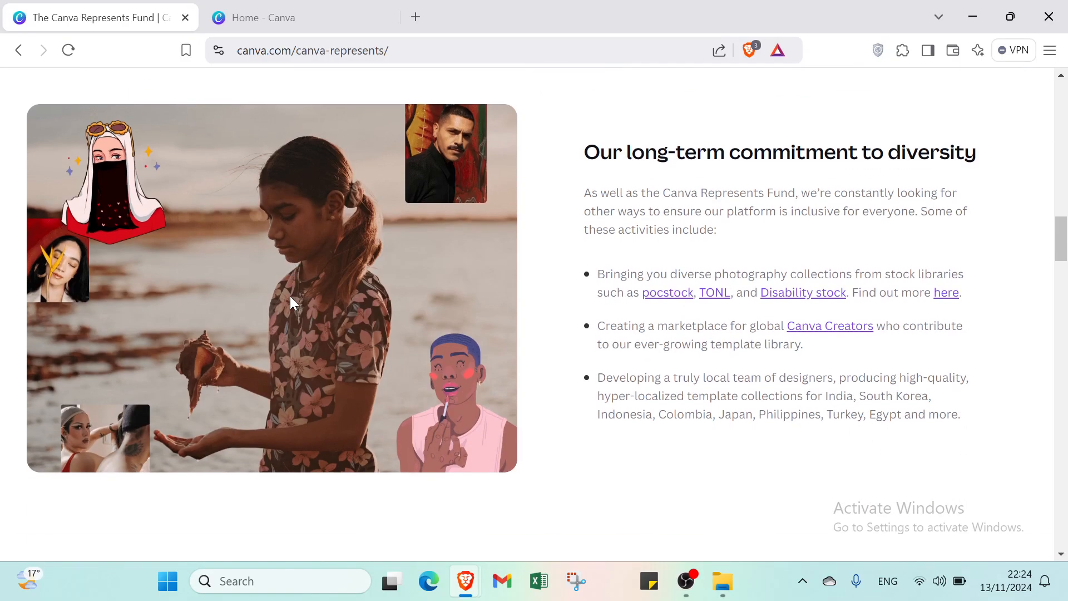
scroll(291, 301, "down", 1)
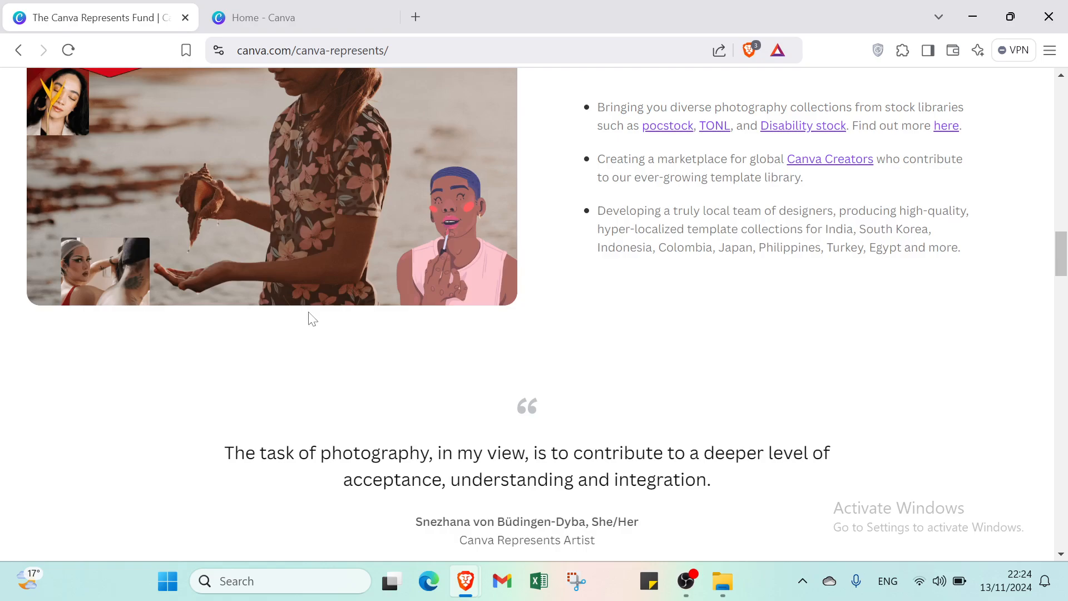
scroll(310, 319, "up", 20)
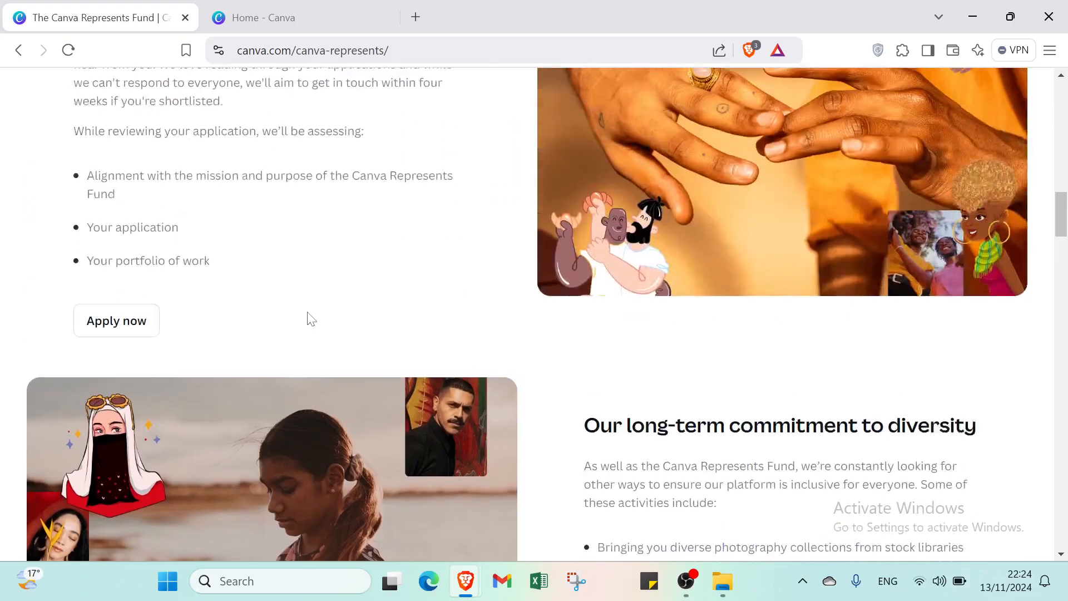
scroll(307, 317, "up", 10)
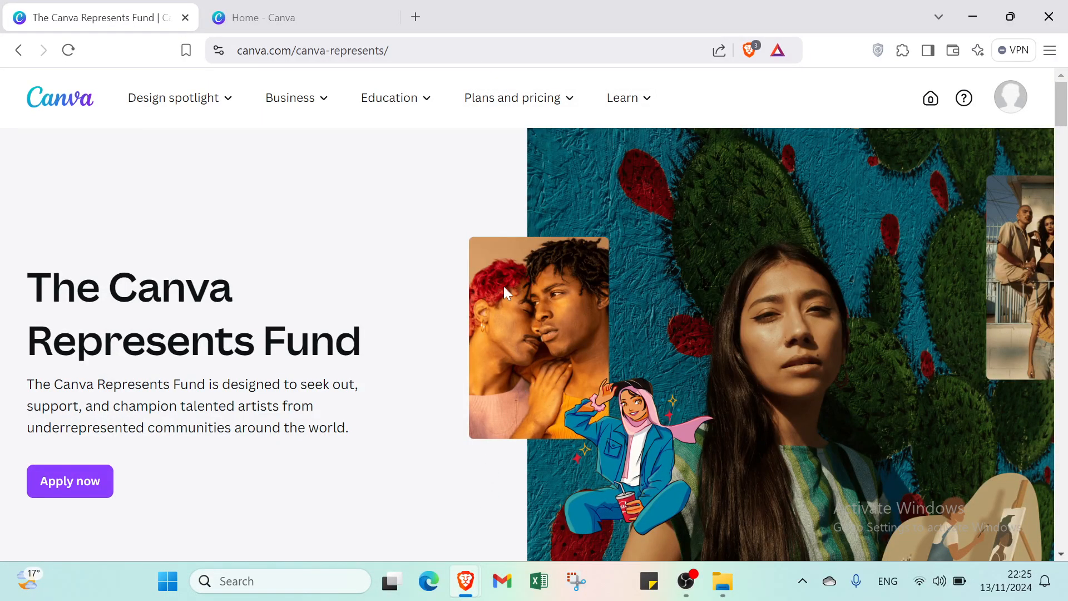
Check the Canva home page briefly, return to the Canva Represents Fund page and open its account options
left_click(329, 15)
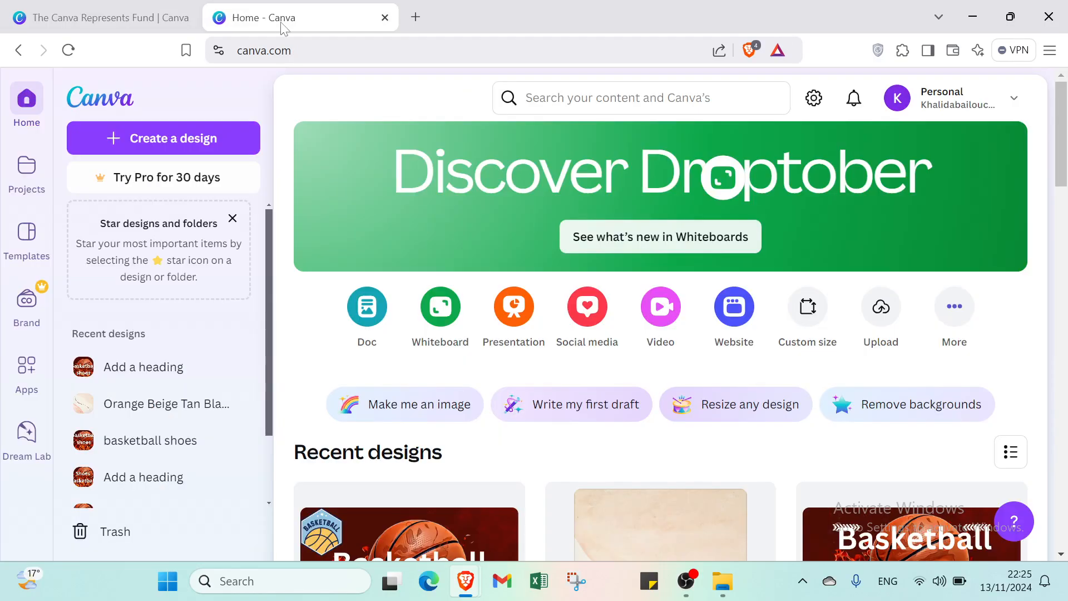
left_click(160, 18)
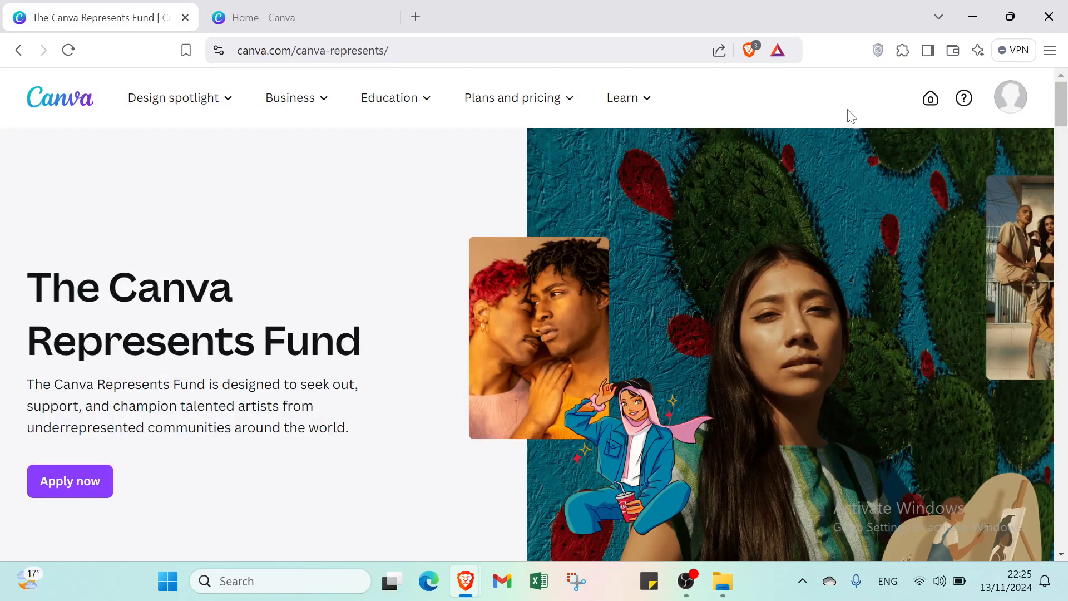
left_click(1012, 93)
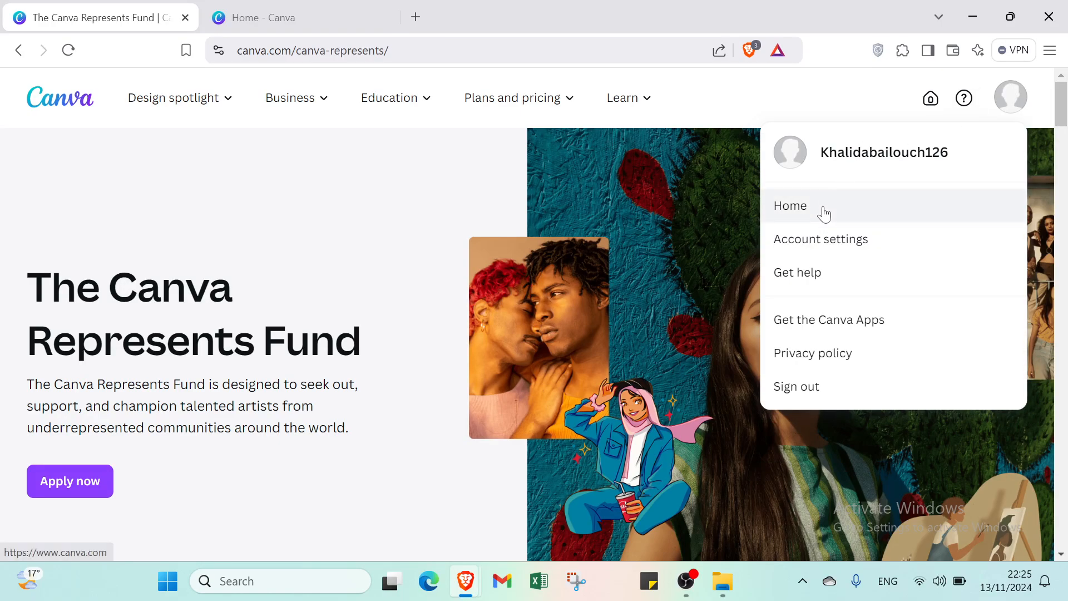
Search from the Canva home page for "reels instagram" and list all matching Canva templates
left_click(284, 20)
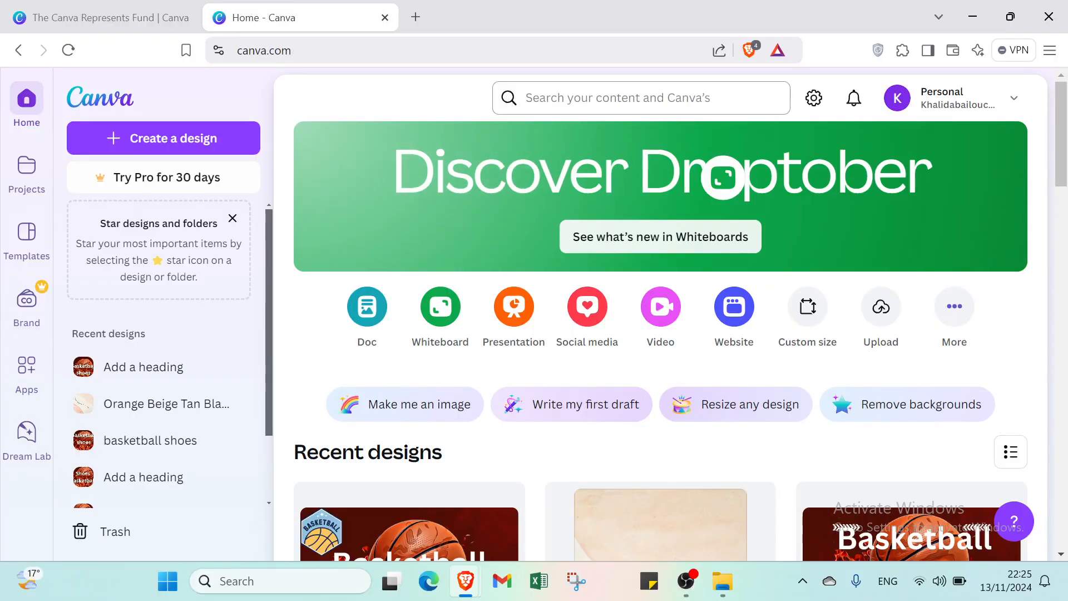
left_click(618, 98)
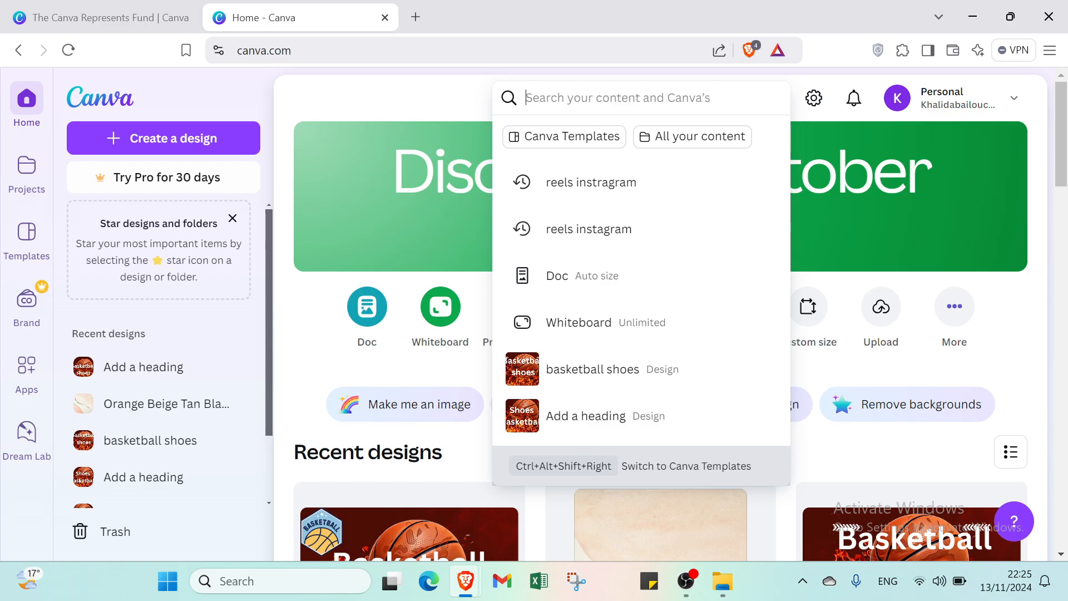
type("reel")
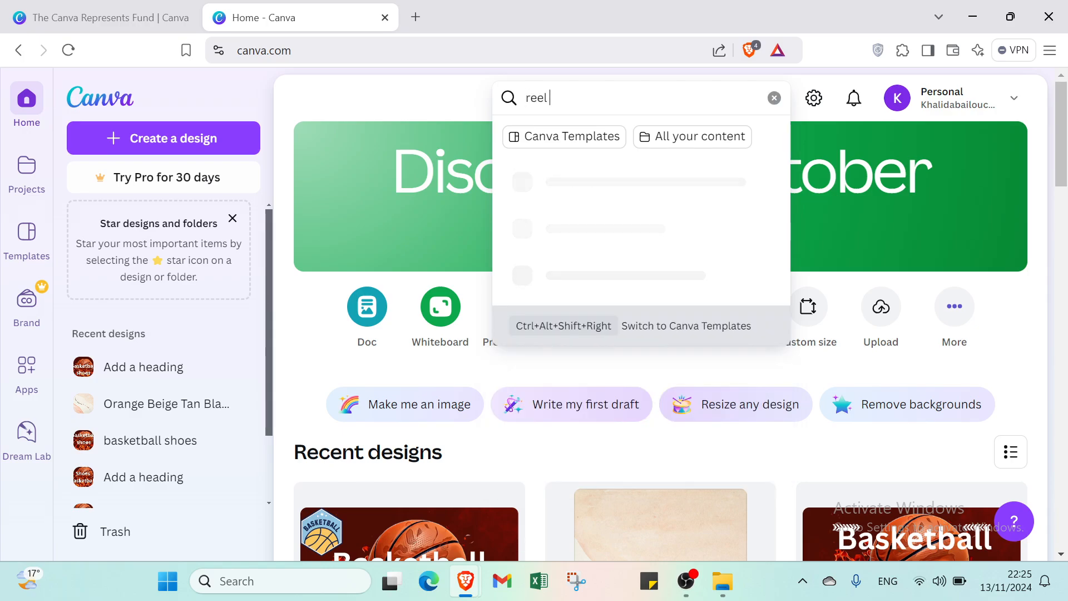
type("s i")
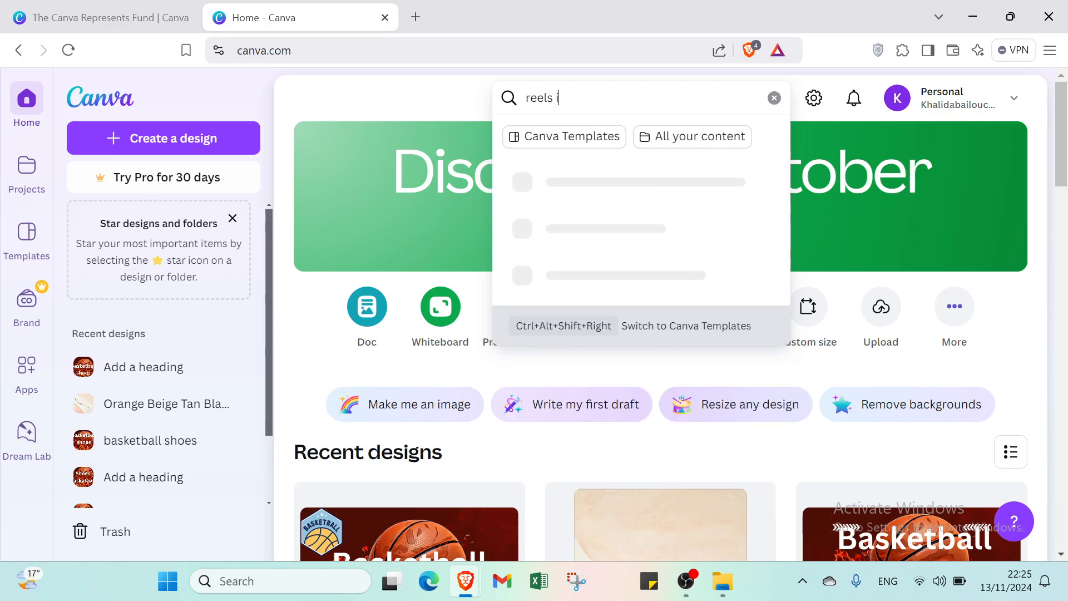
type("nstagram")
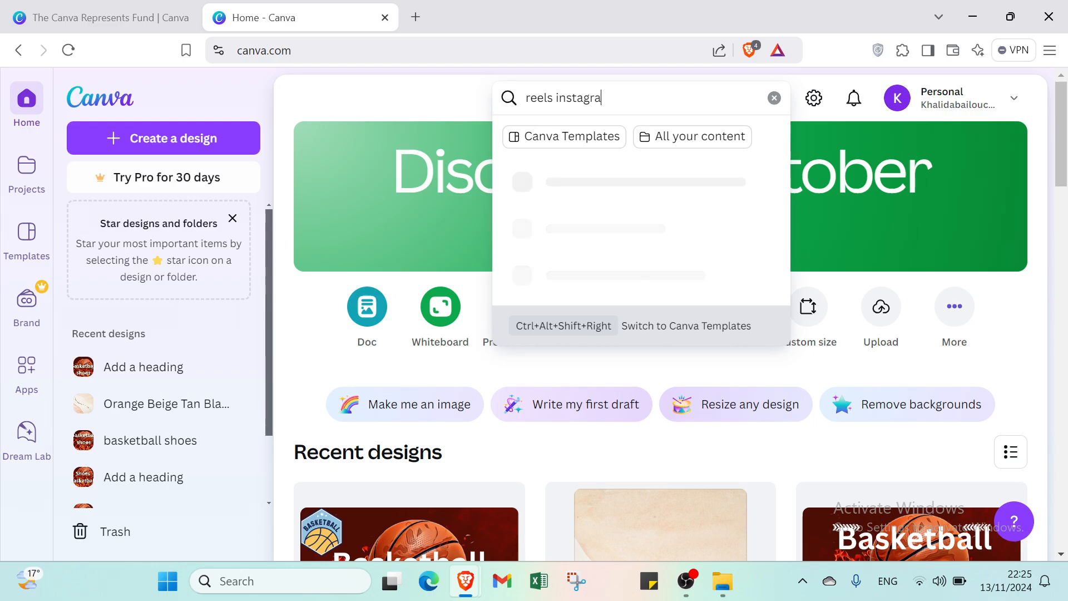
key("Return")
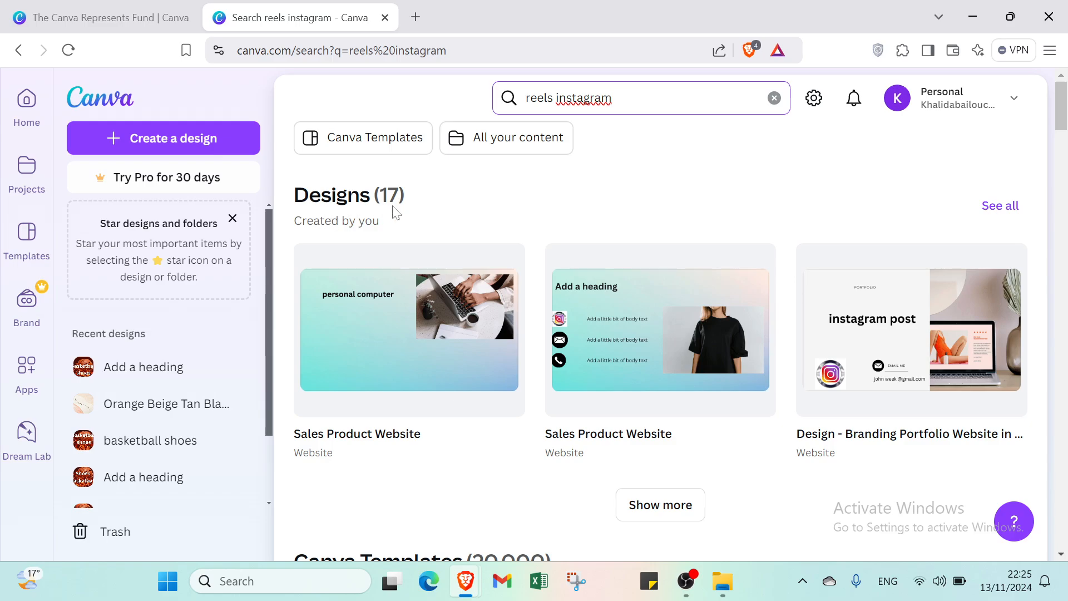
scroll(399, 241, "down", 6)
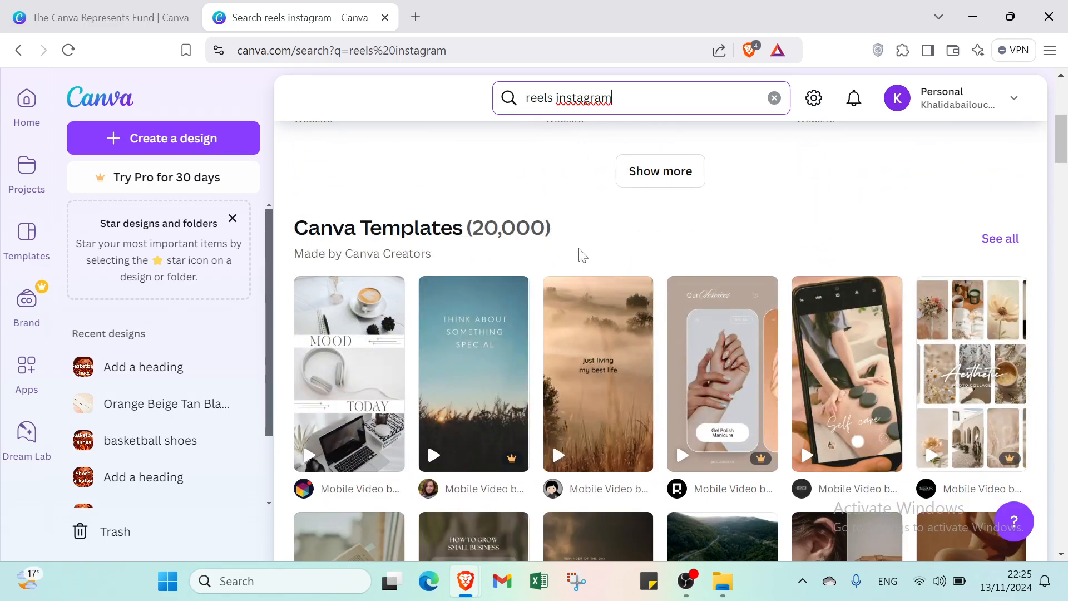
left_click(1004, 241)
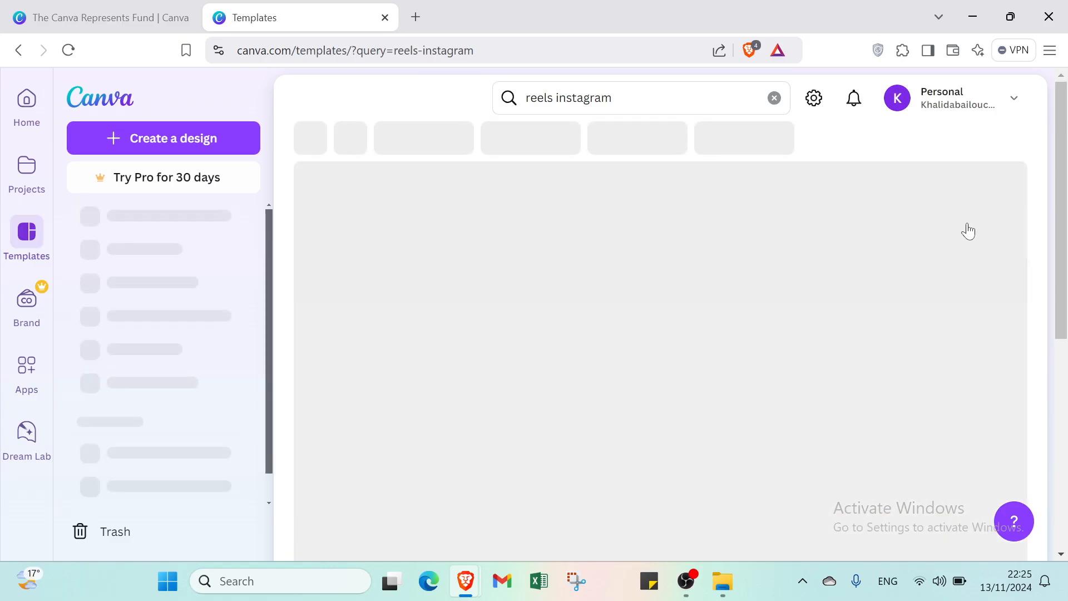
Browse the Instagram reels template results, comparing the mobile video and story designs
scroll(656, 315, "down", 10)
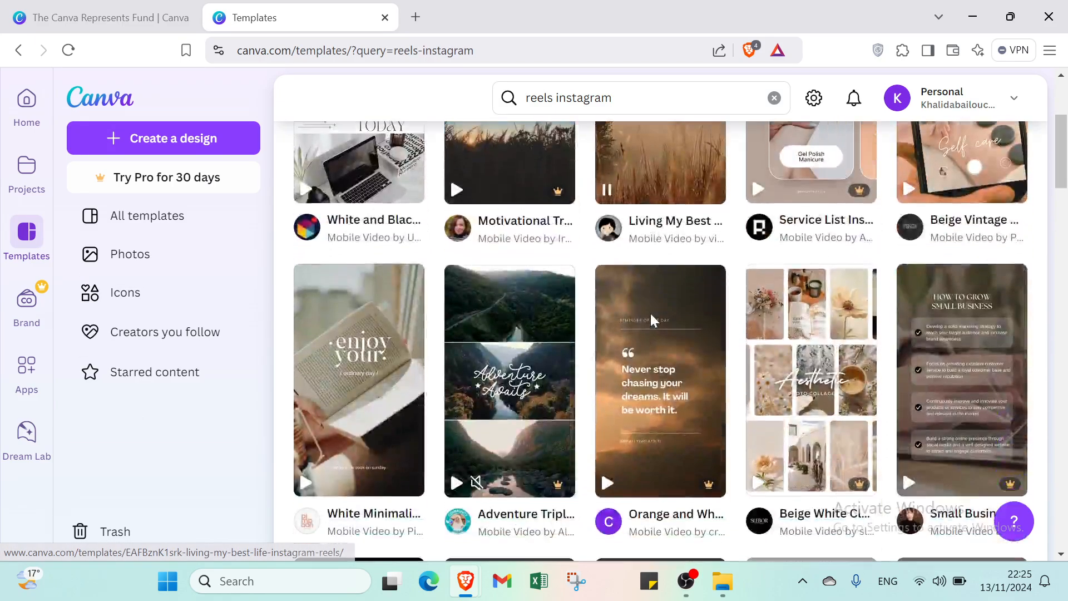
scroll(650, 322, "down", 2)
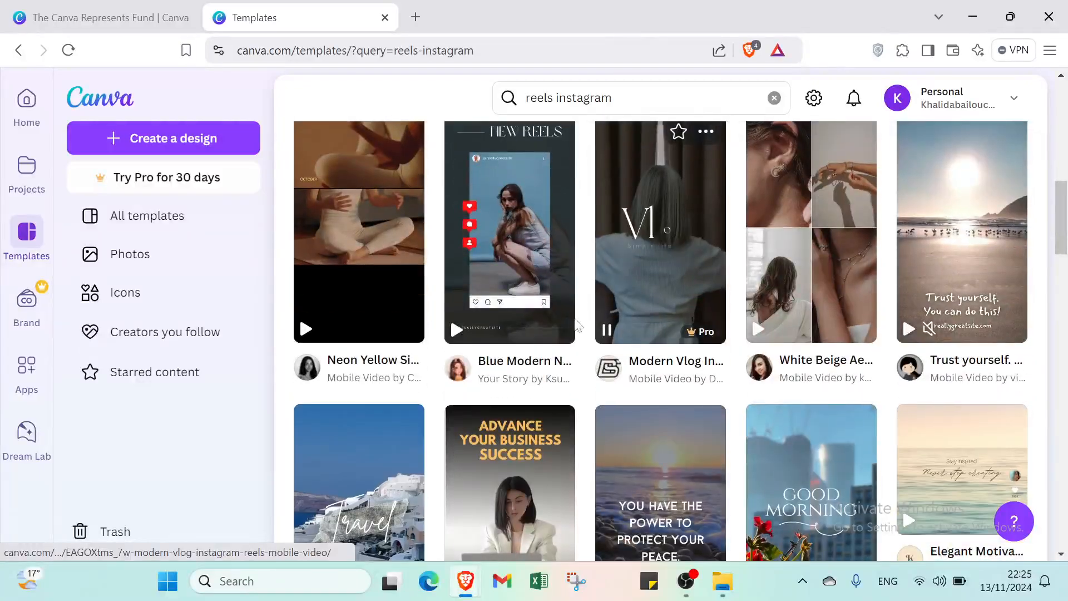
scroll(649, 362, "down", 4)
scroll(567, 338, "down", 7)
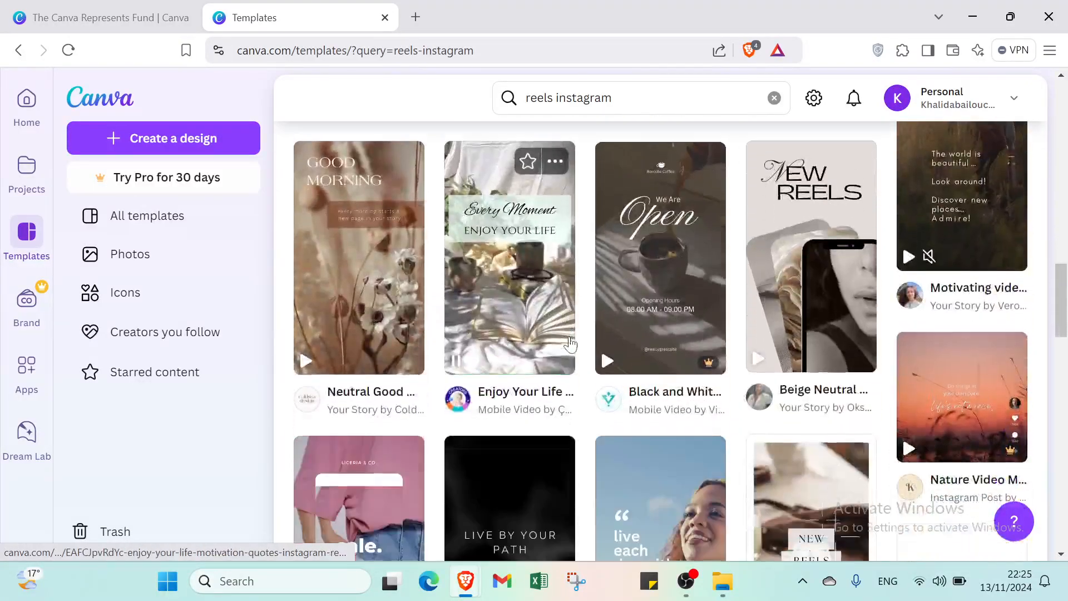
scroll(645, 332, "down", 4)
scroll(600, 365, "up", 5)
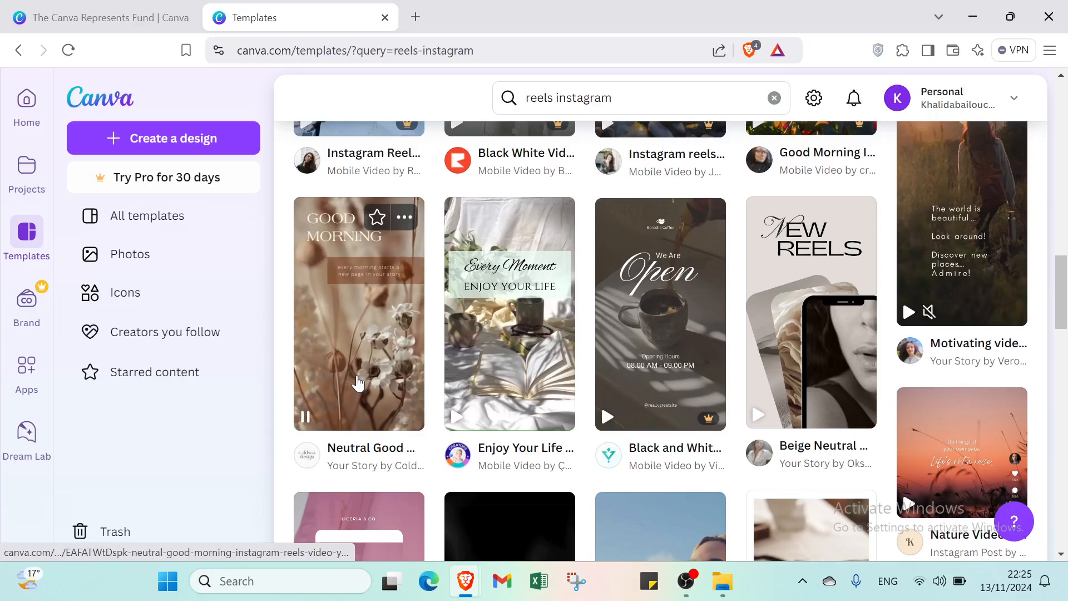
scroll(400, 384, "up", 4)
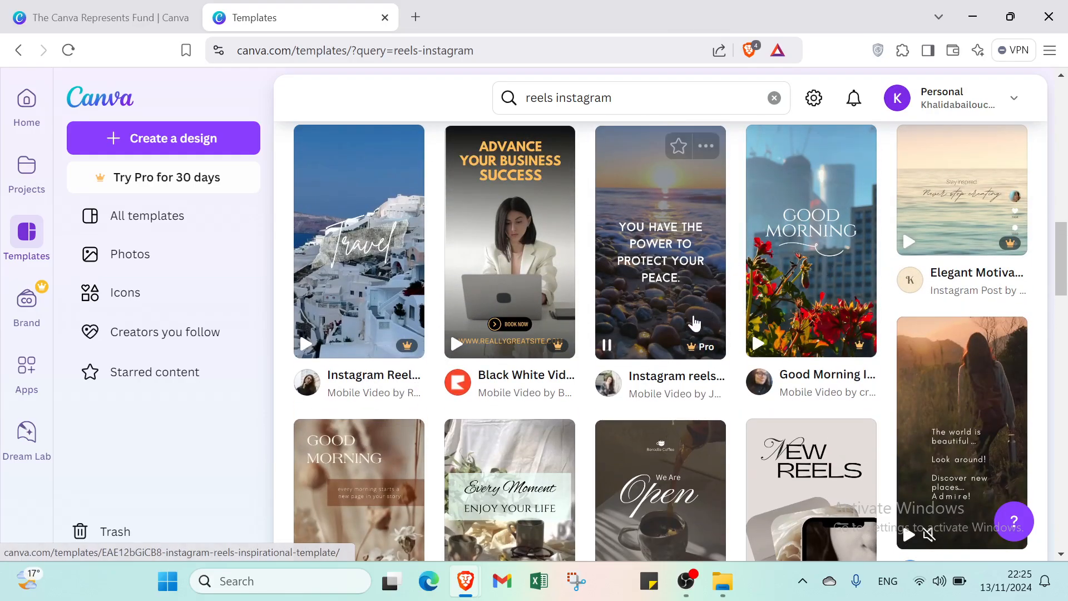
scroll(692, 322, "down", 8)
scroll(692, 323, "down", 10)
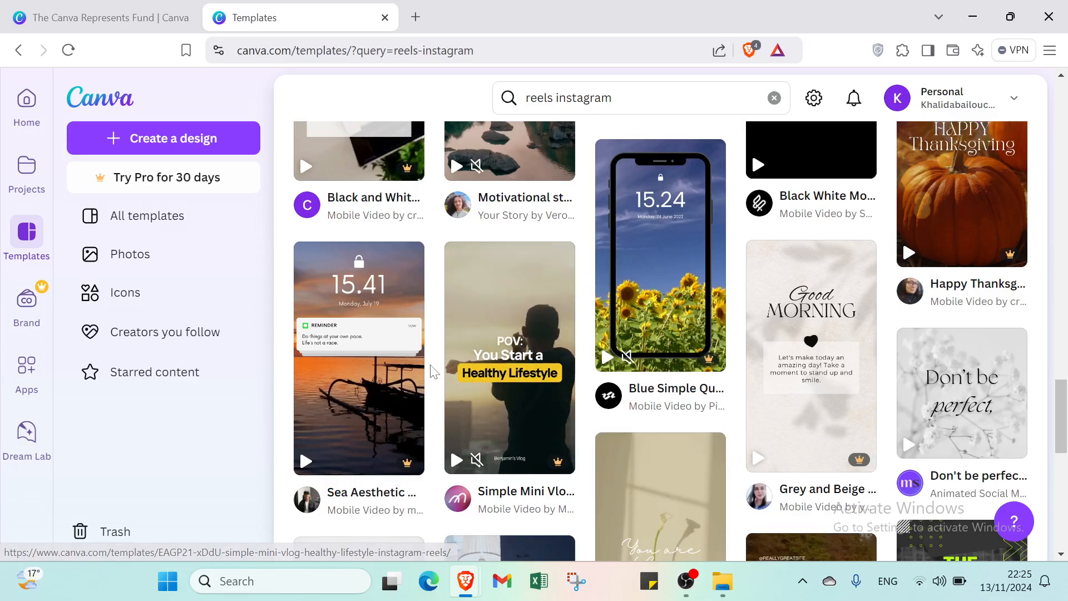
scroll(523, 387, "down", 4)
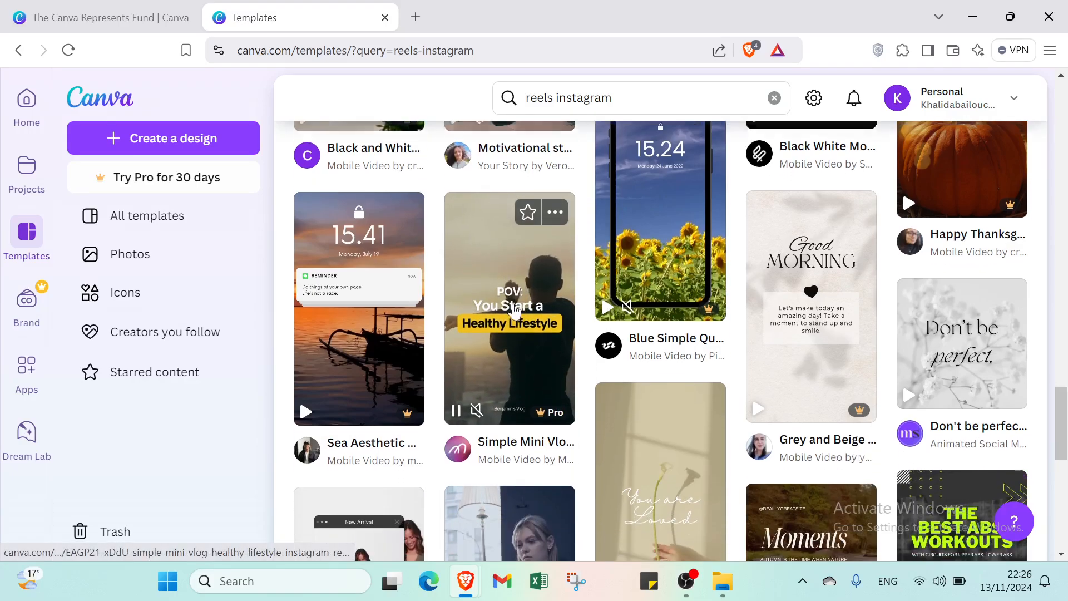
scroll(527, 392, "down", 3)
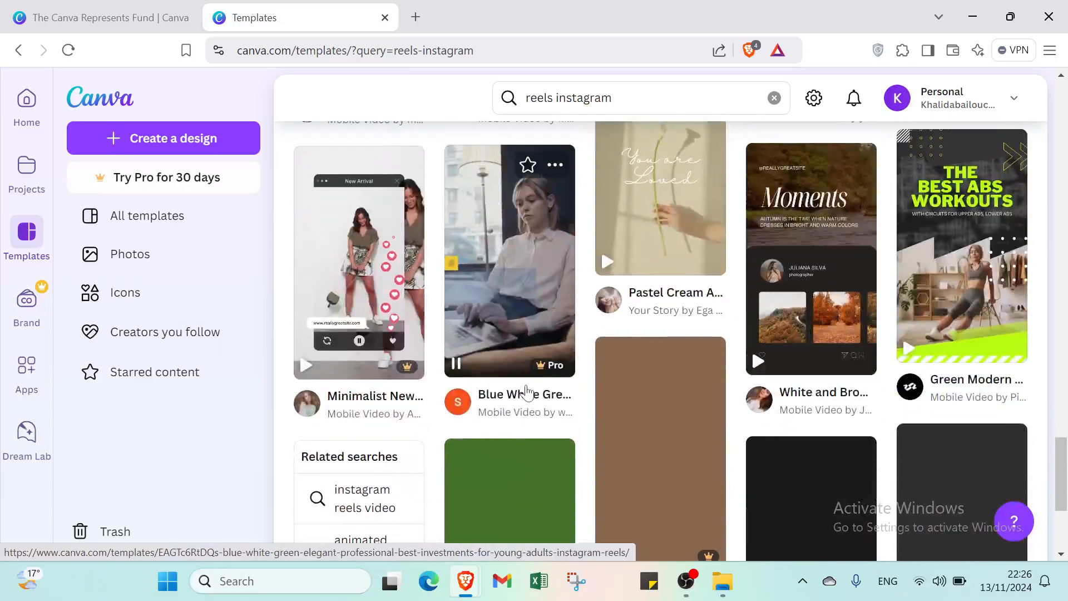
scroll(662, 238, "up", 2)
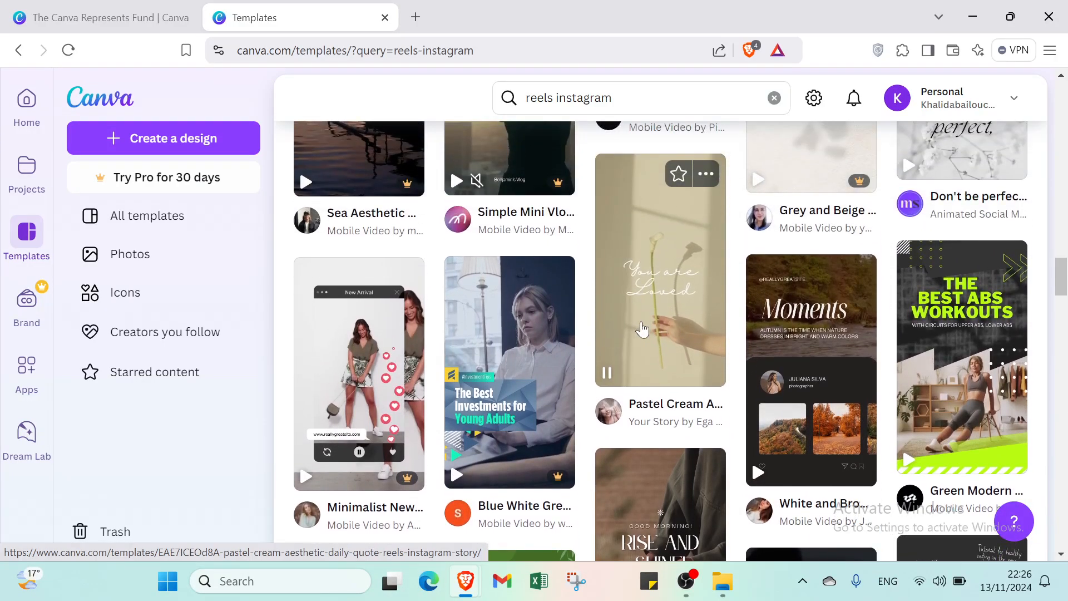
View the details of the Pastel Cream Aesthetic Daily Quote Reels template and its similar designs, and close the preview
left_click(642, 329)
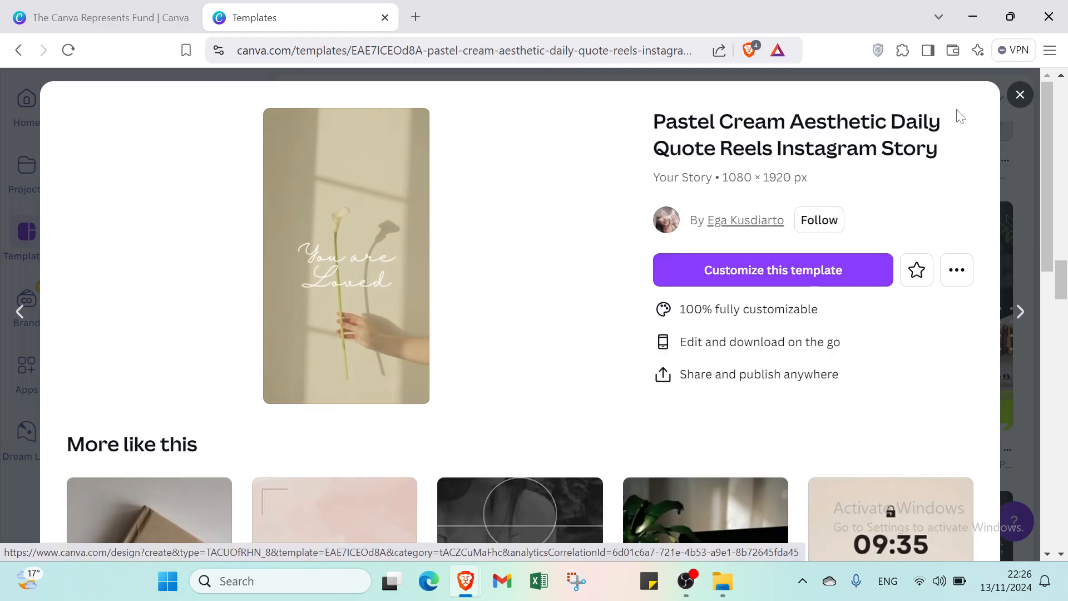
scroll(573, 288, "down", 6)
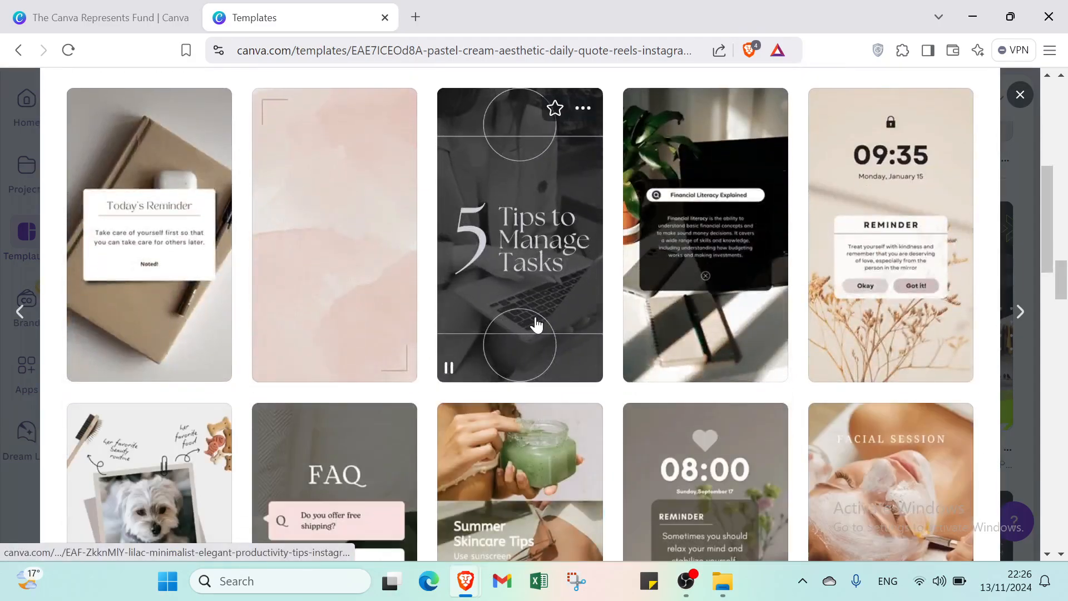
scroll(353, 291, "down", 5)
scroll(509, 288, "down", 4)
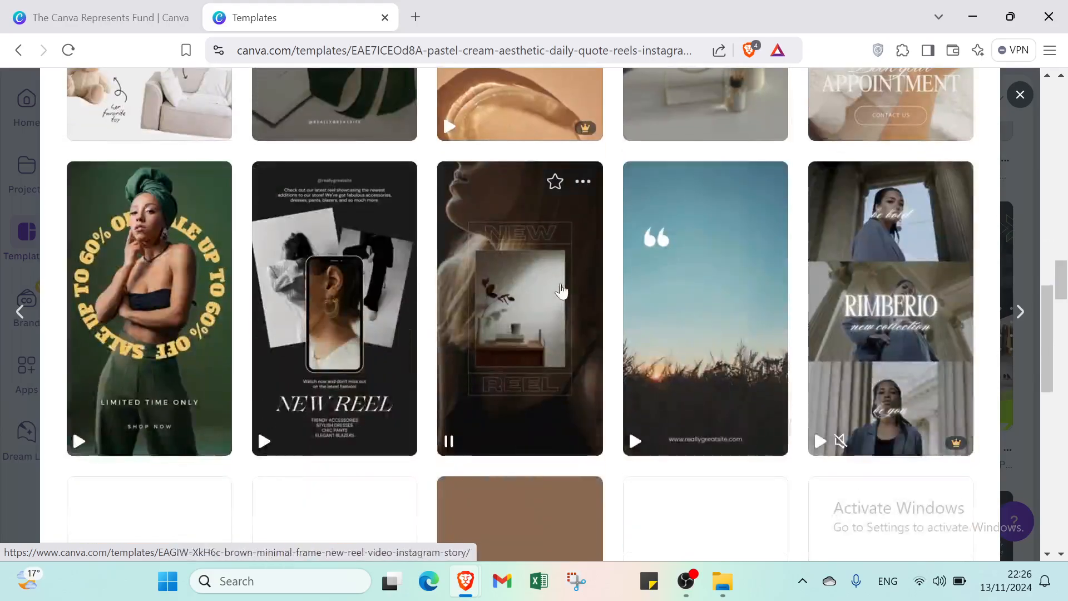
scroll(582, 265, "up", 12)
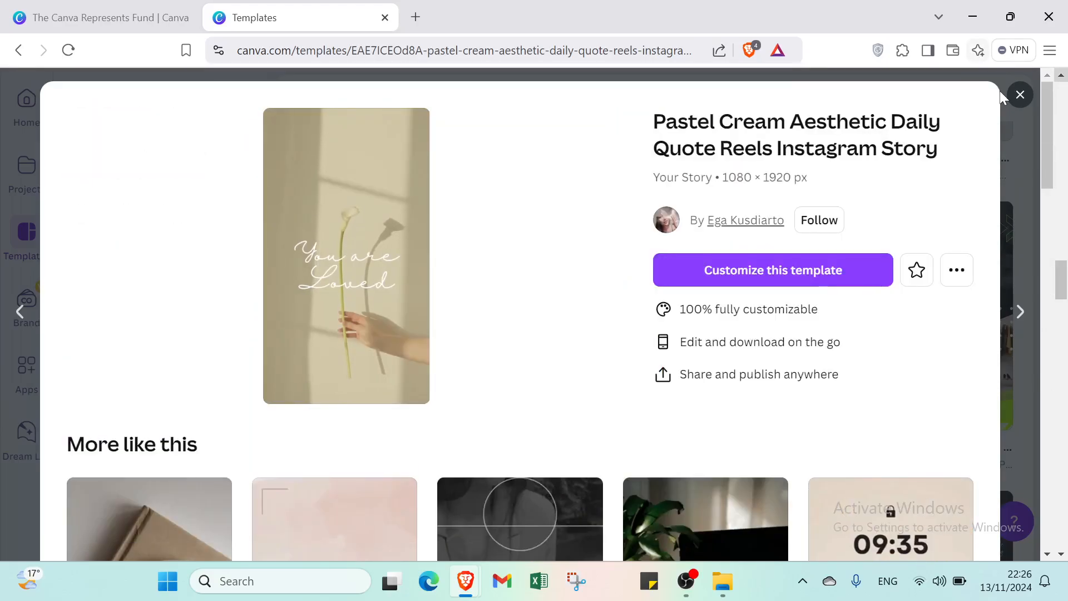
left_click(1021, 95)
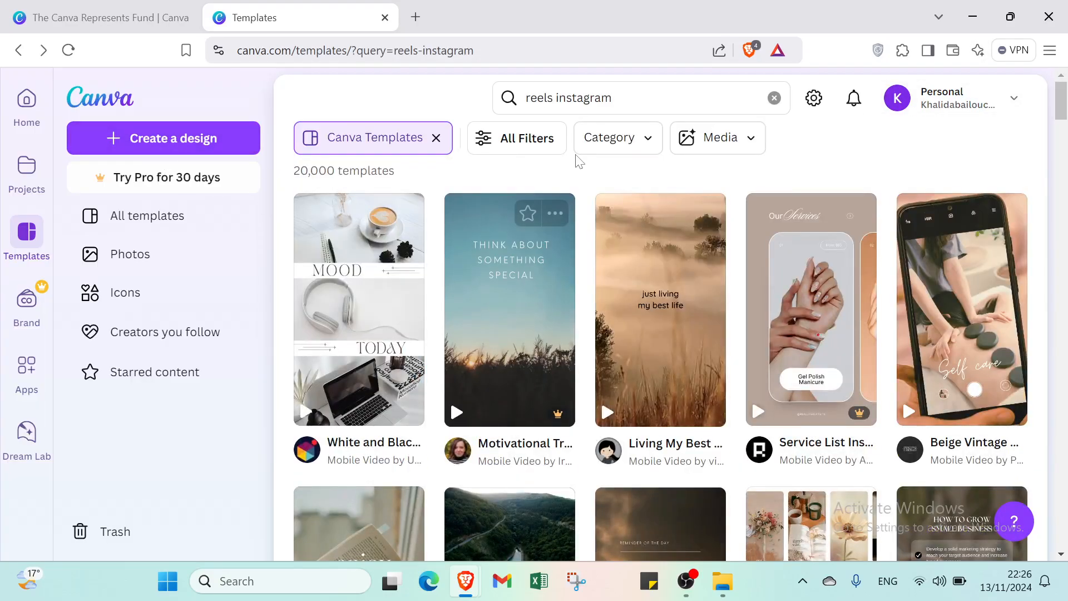
Open all template filters, look through the Business categories, and choose Instagram Reels under Social Media as the category
mouse_move(535, 290)
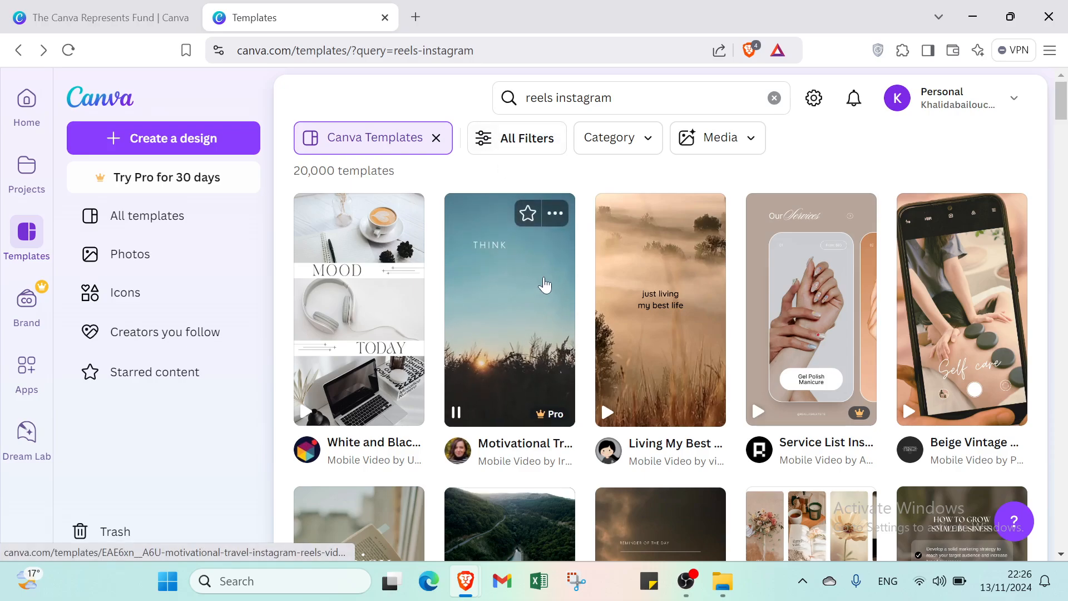
left_click(520, 145)
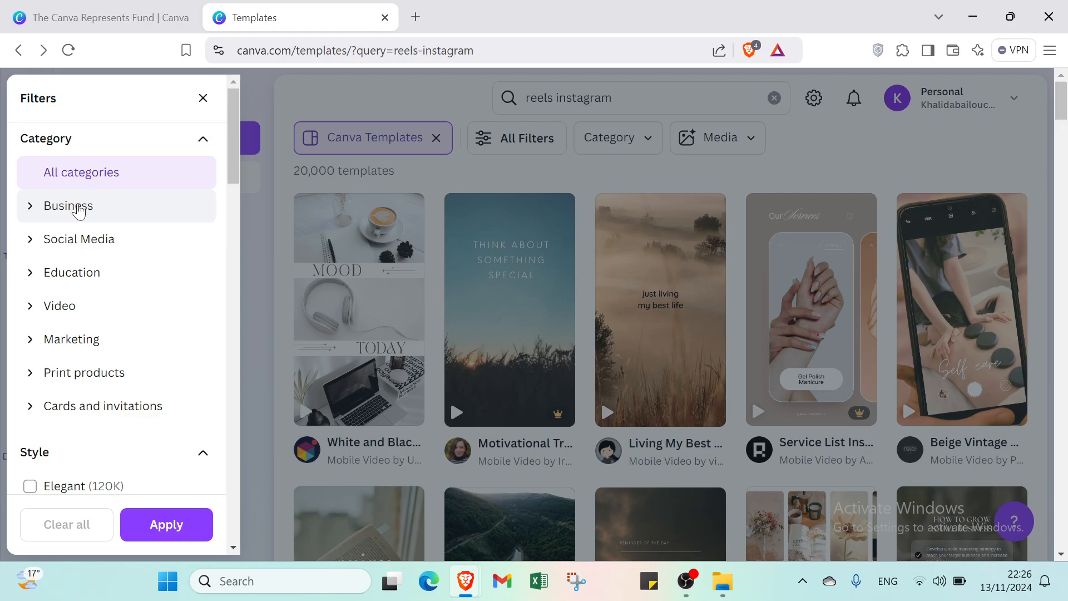
left_click(79, 210)
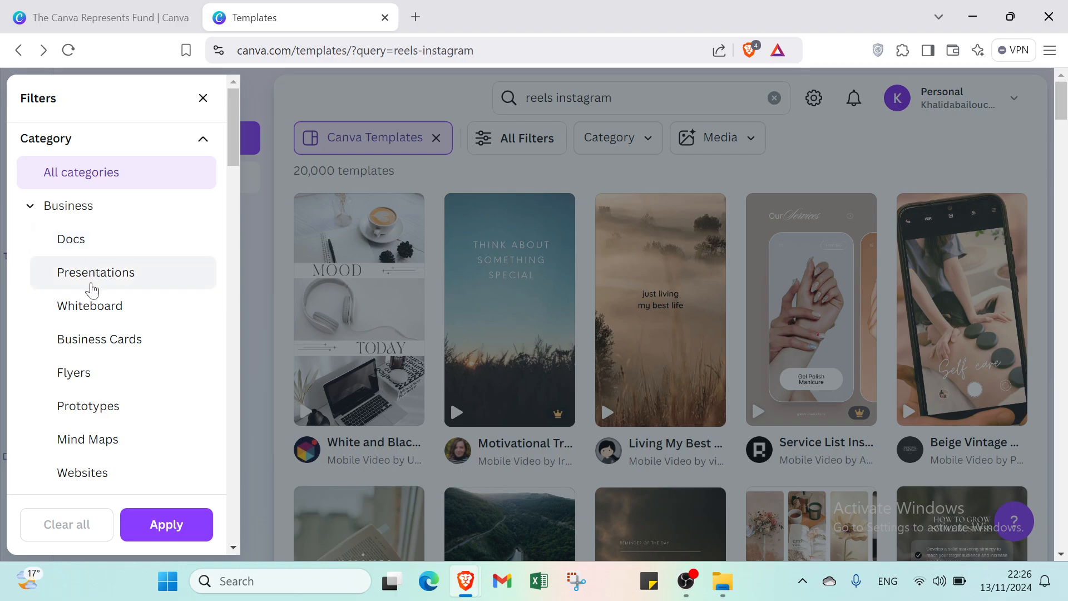
scroll(92, 289, "down", 1)
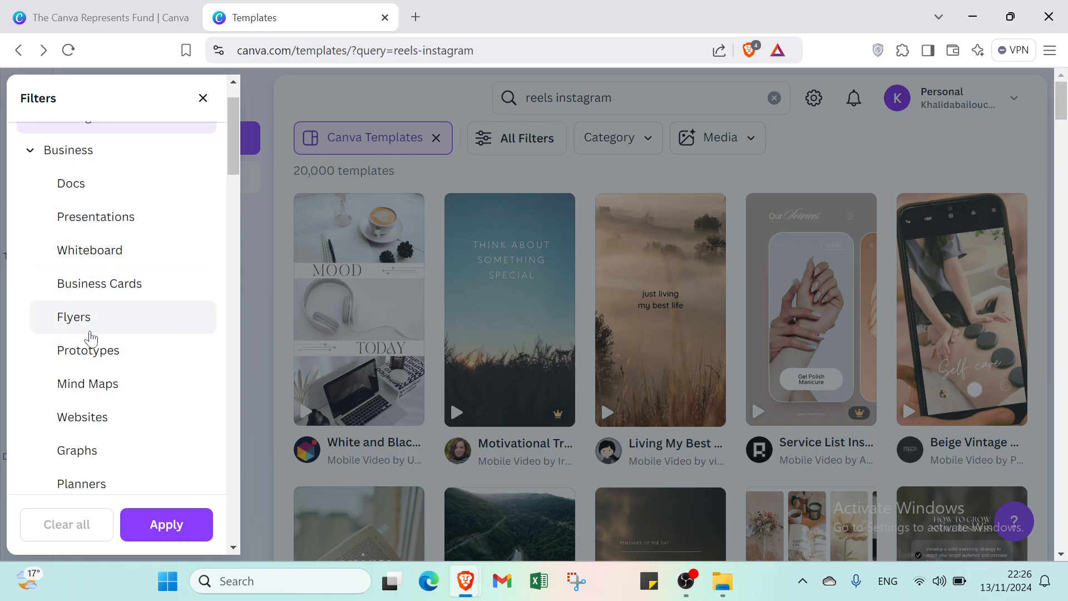
scroll(61, 364, "down", 2)
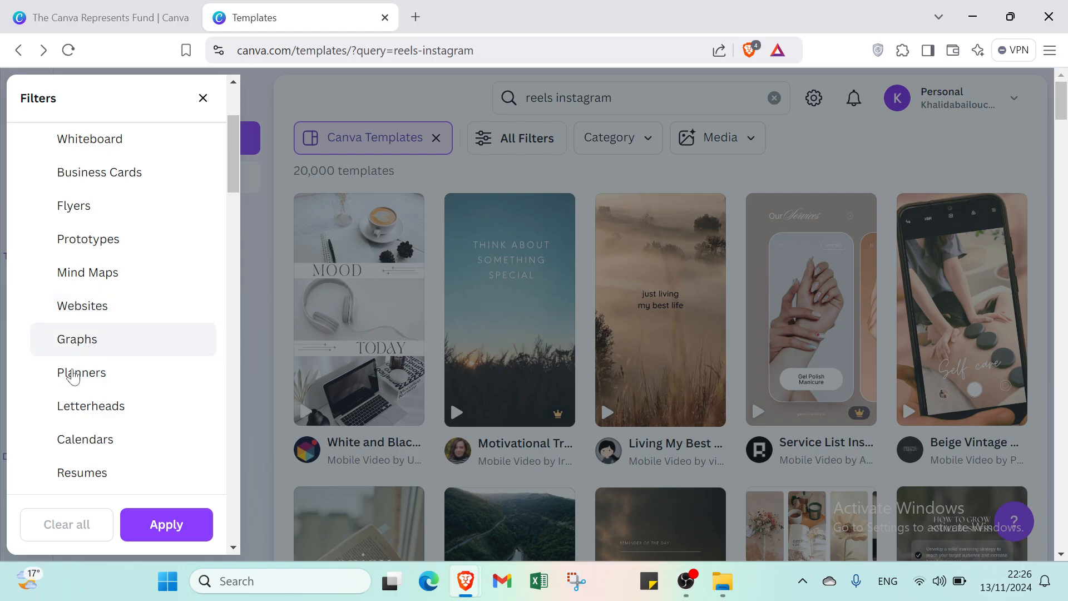
scroll(50, 431, "down", 4)
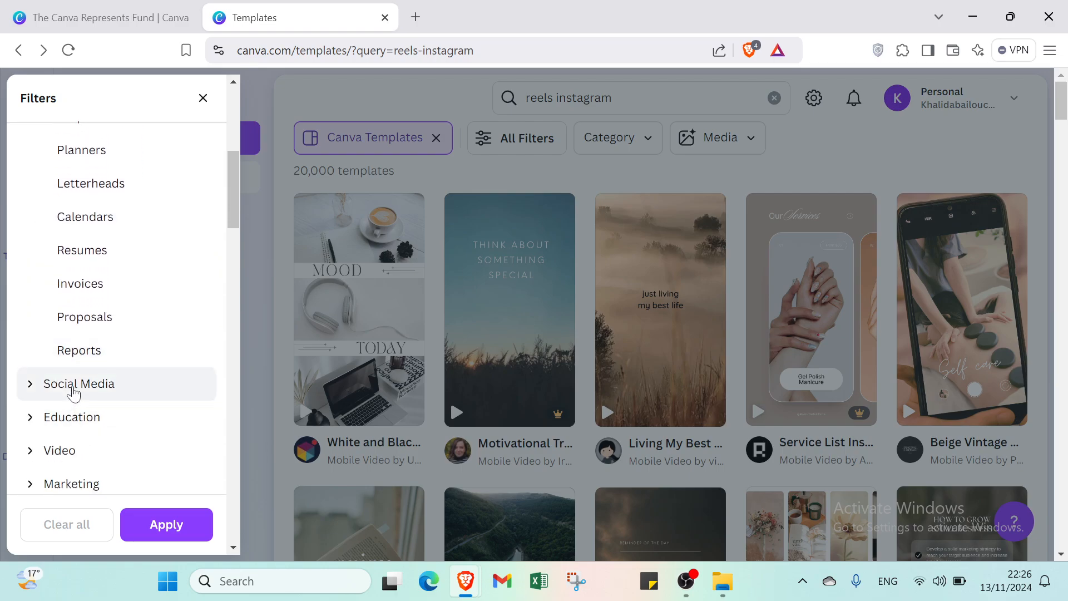
left_click(74, 391)
scroll(72, 384, "down", 3)
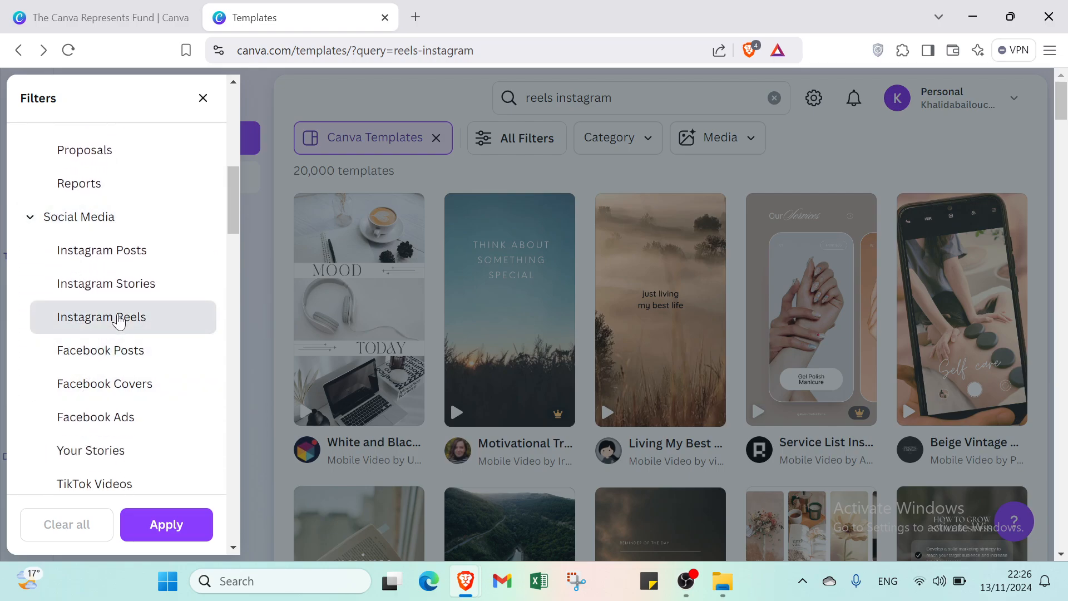
left_click(118, 317)
Restrict the template filters to the Free price and the white colour (#ffffff), and apply them to the results
scroll(117, 314, "down", 8)
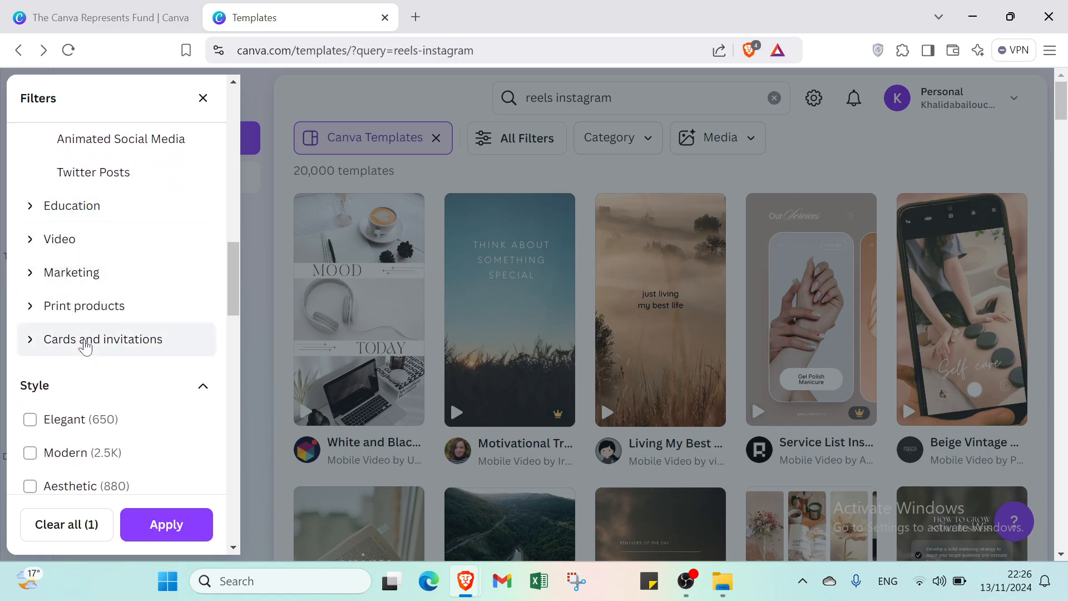
scroll(111, 394, "down", 4)
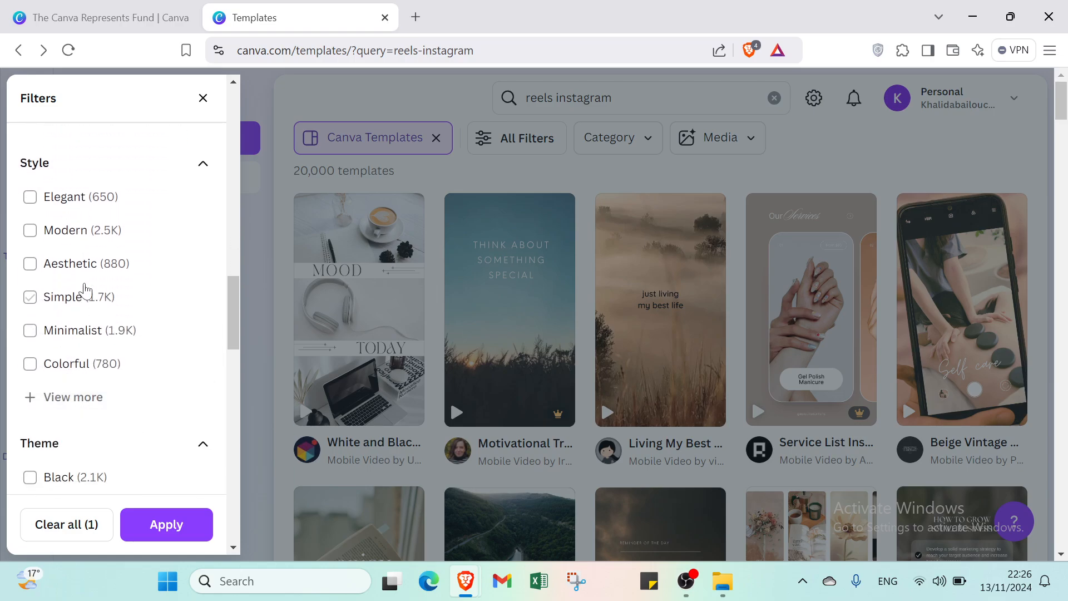
scroll(78, 290, "down", 8)
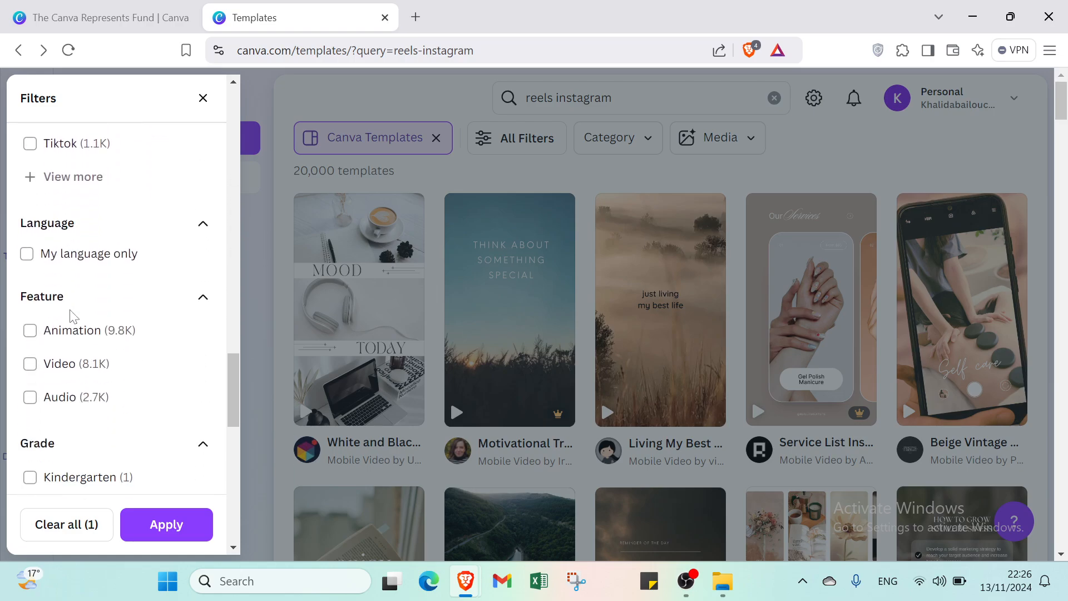
scroll(68, 320, "down", 5)
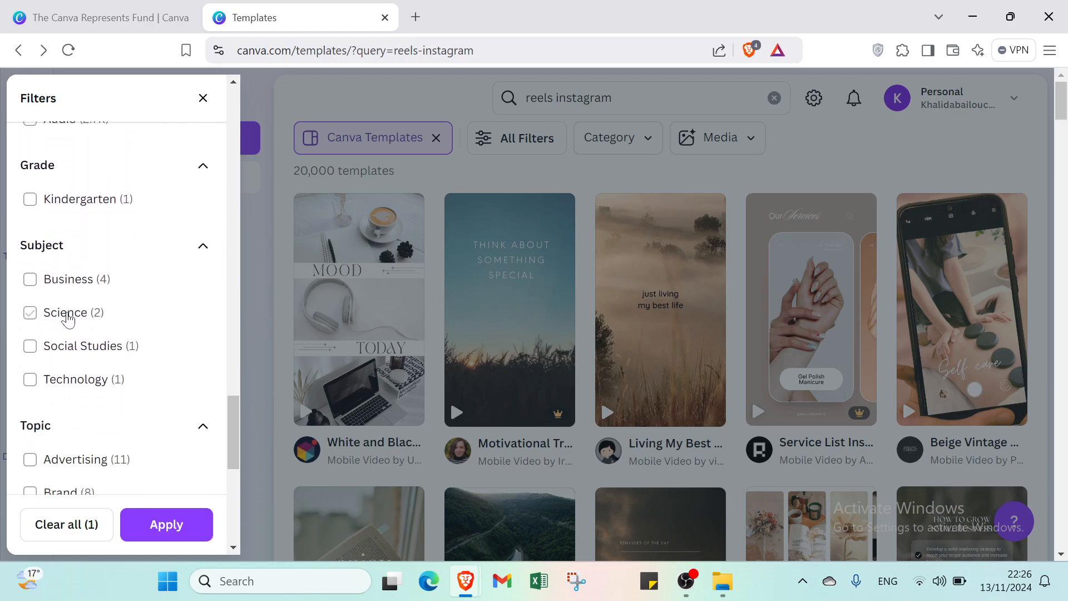
scroll(48, 304, "down", 8)
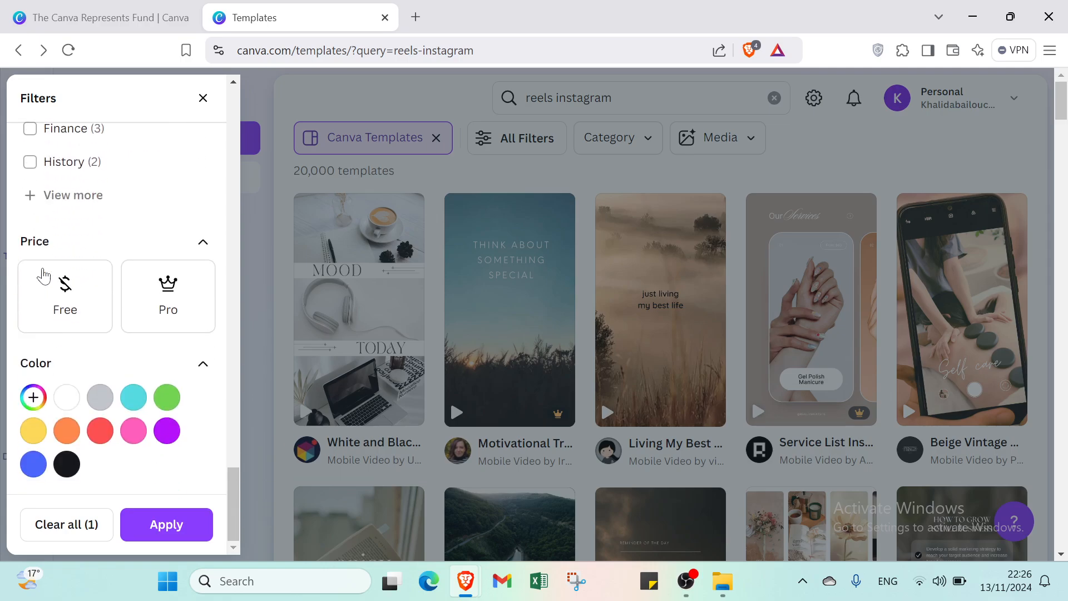
left_click(48, 275)
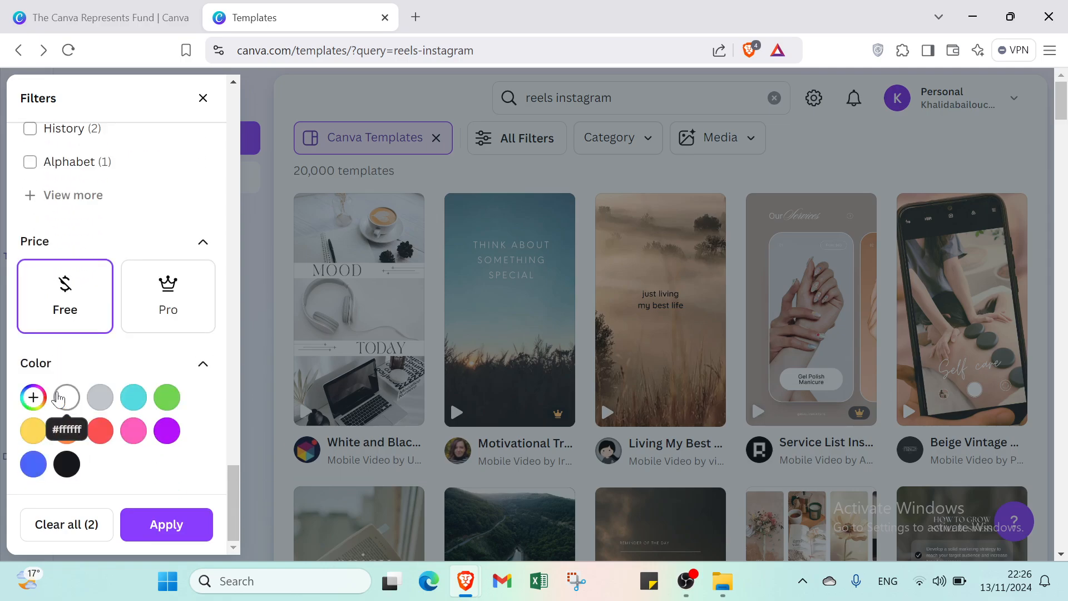
left_click(59, 396)
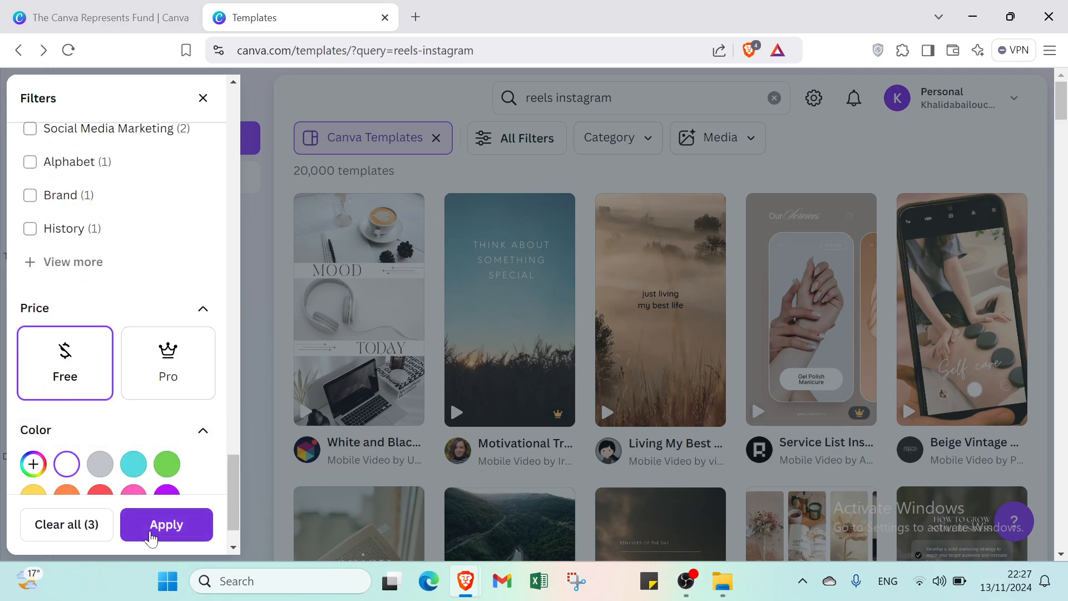
left_click(152, 537)
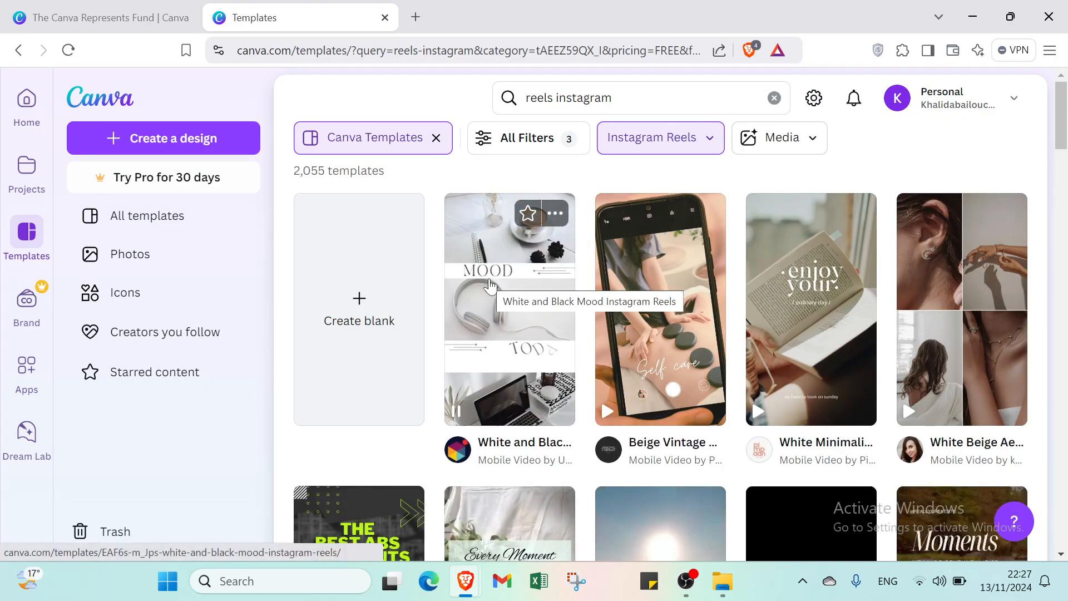
Open the White and Black Mood Instagram Reels template for customizing, and go back to the Canva home page
left_click(489, 283)
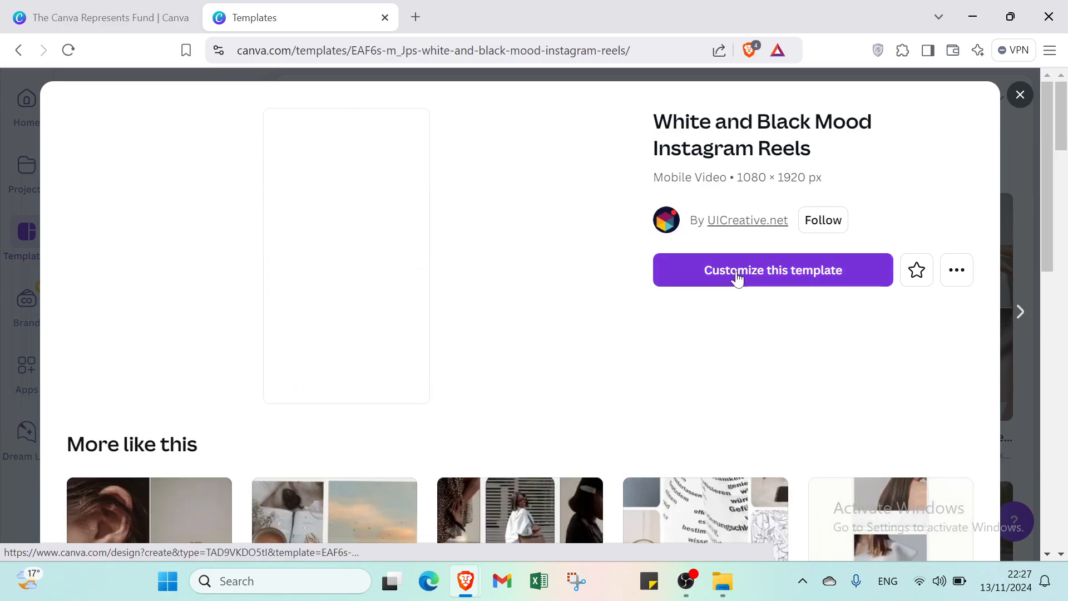
left_click(756, 278)
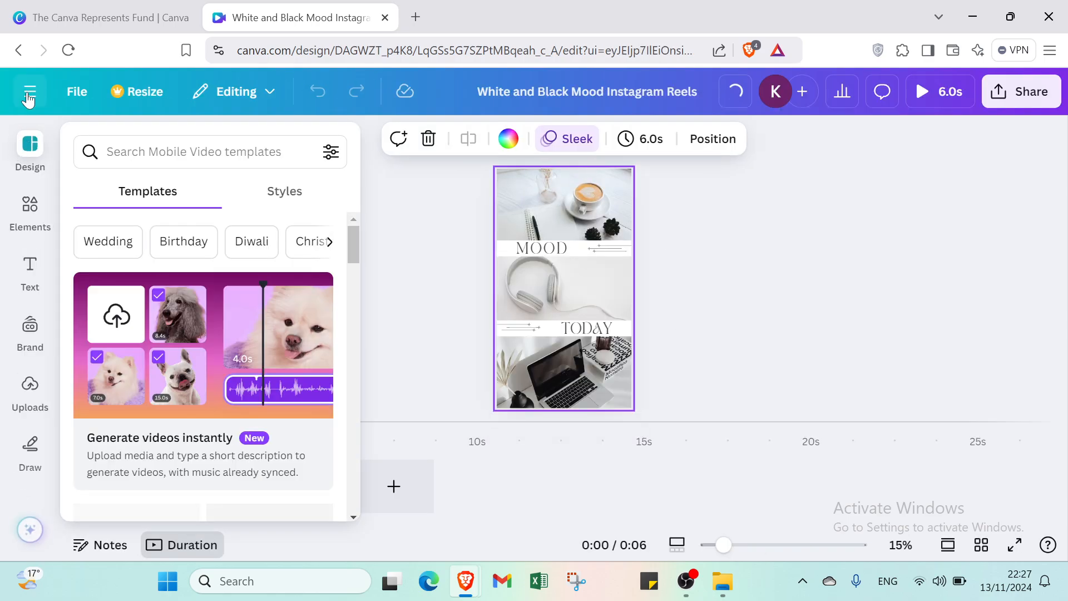
left_click(30, 95)
left_click(28, 105)
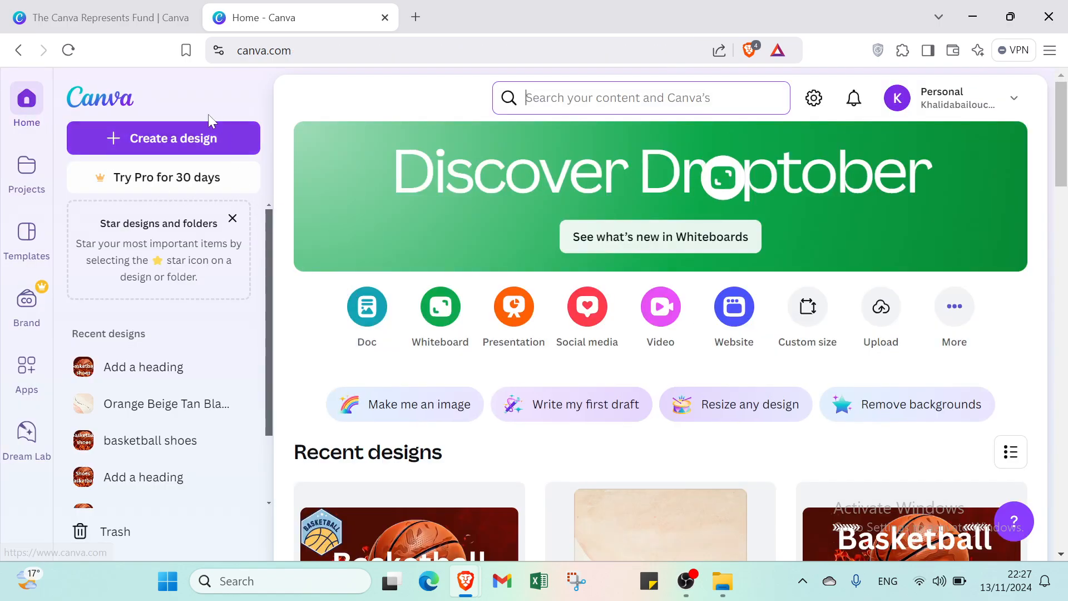
Examine the custom size options for a new design, trying inches and millimetres as units, and close the dialog
left_click(208, 146)
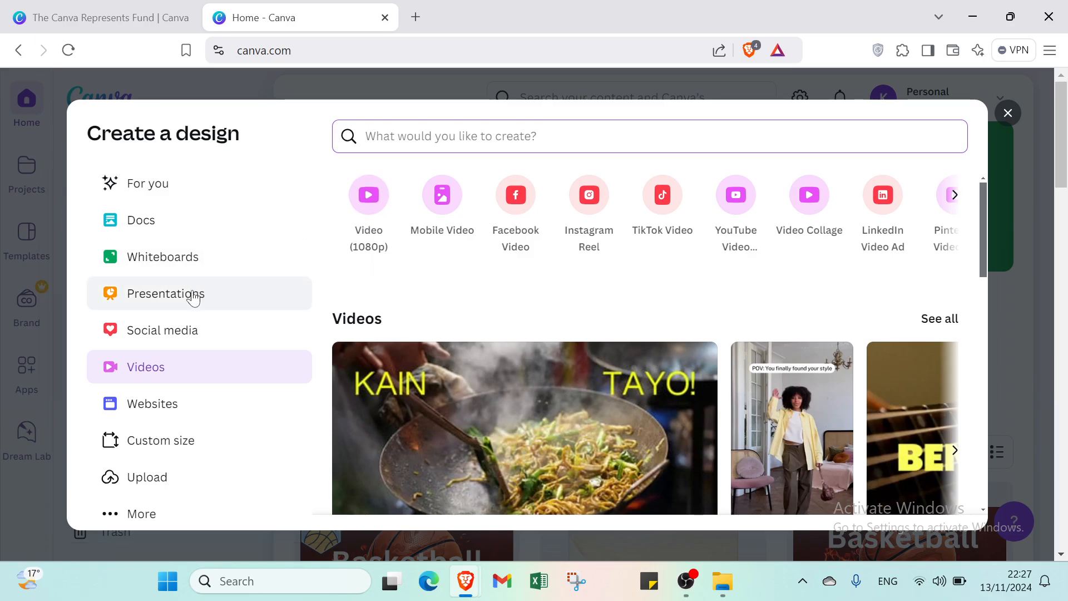
left_click(162, 435)
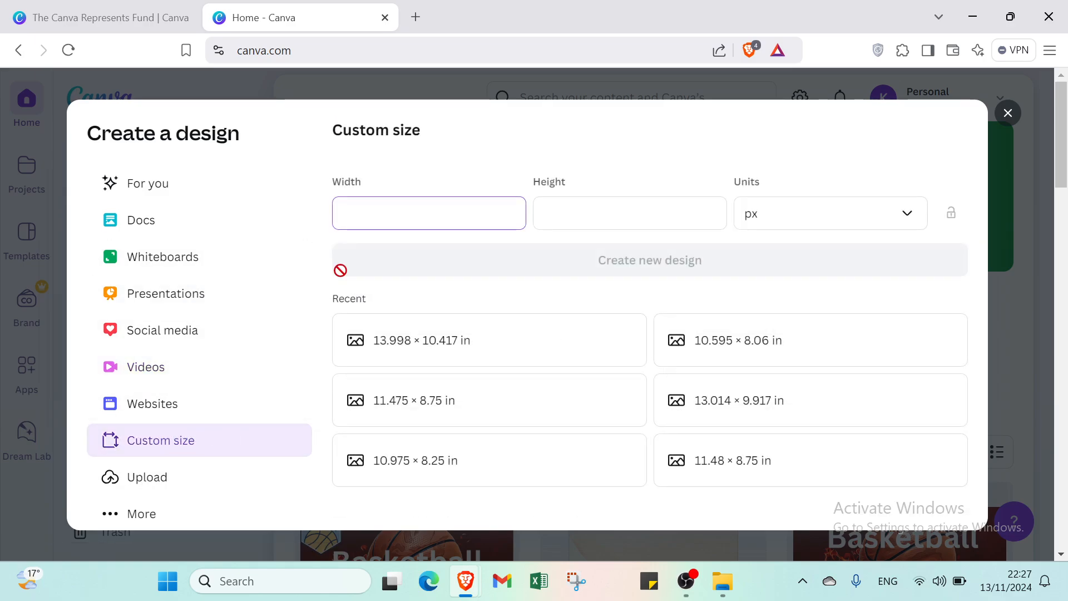
key("Tab")
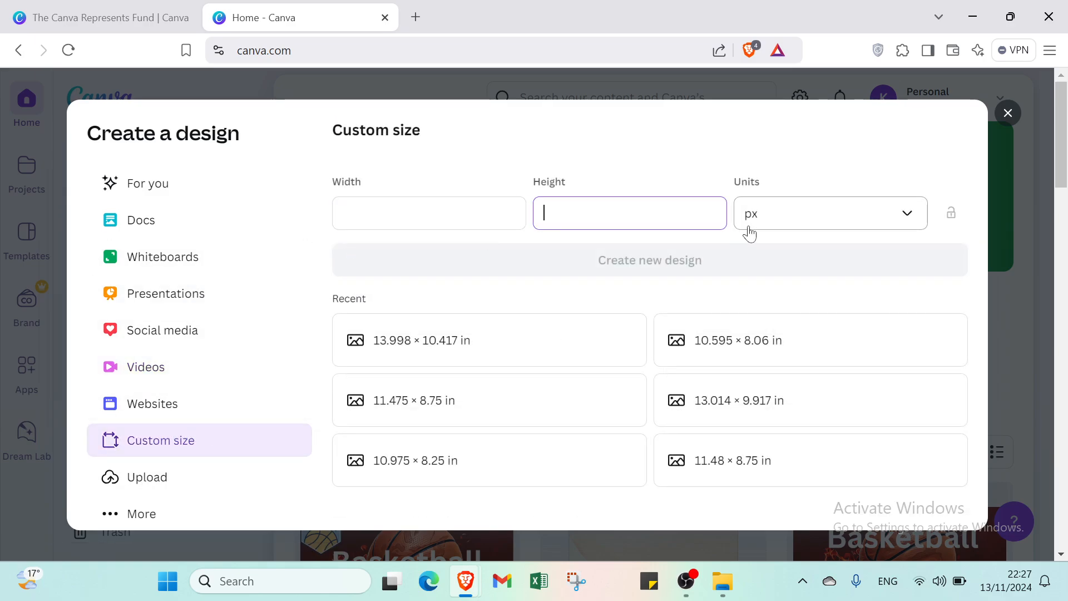
left_click(754, 222)
left_click(790, 295)
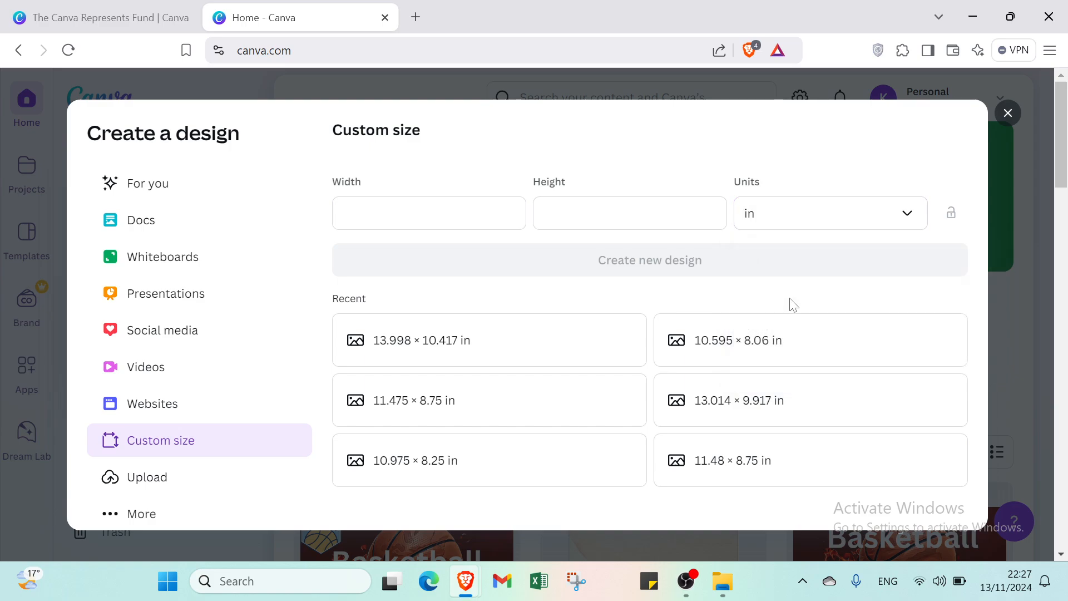
left_click(779, 230)
left_click(790, 326)
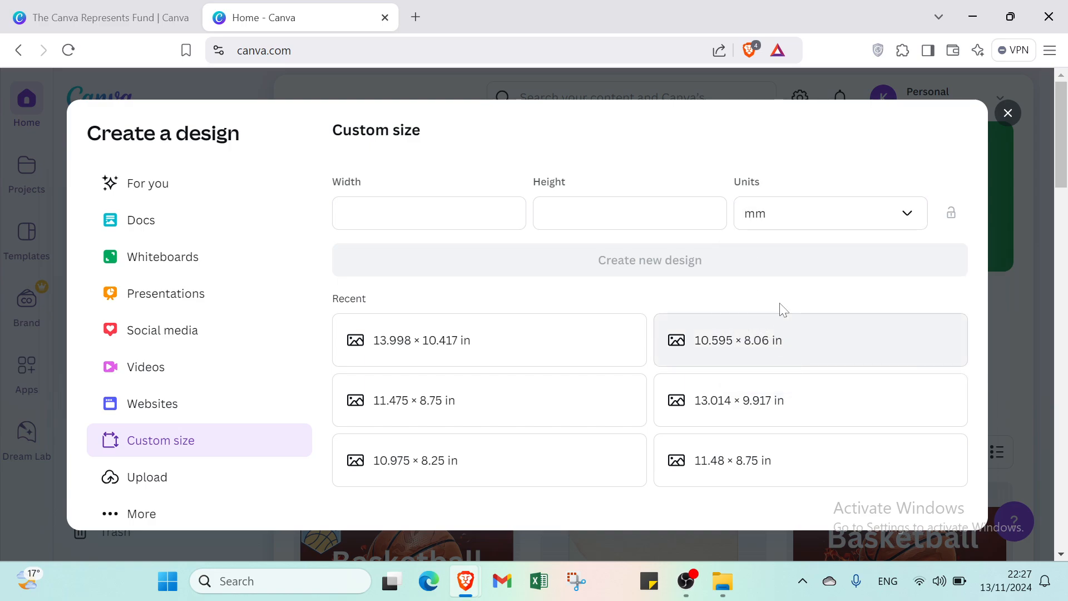
left_click(769, 216)
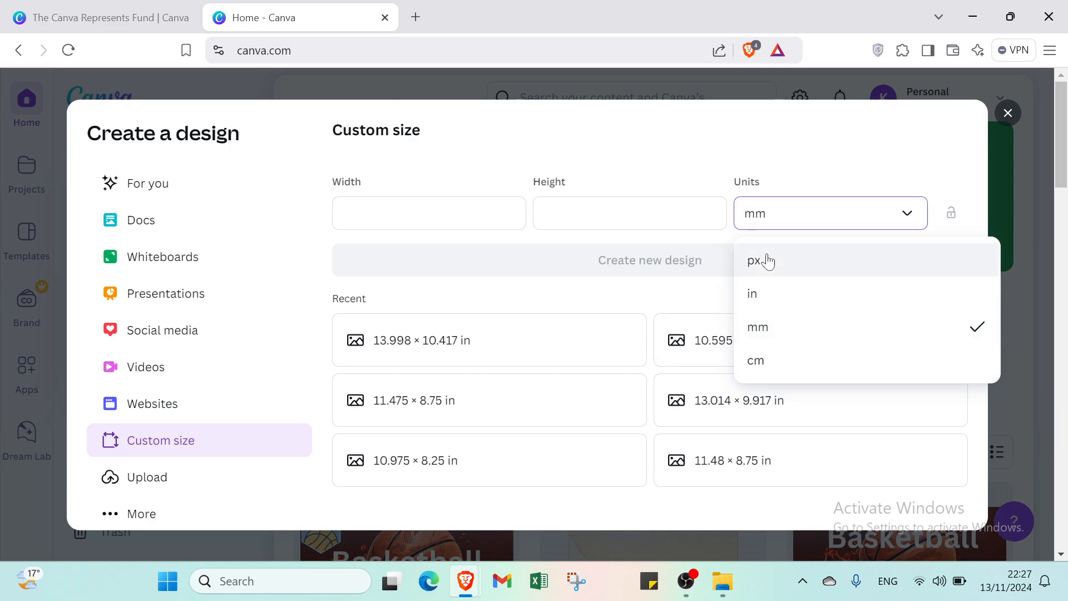
left_click(774, 292)
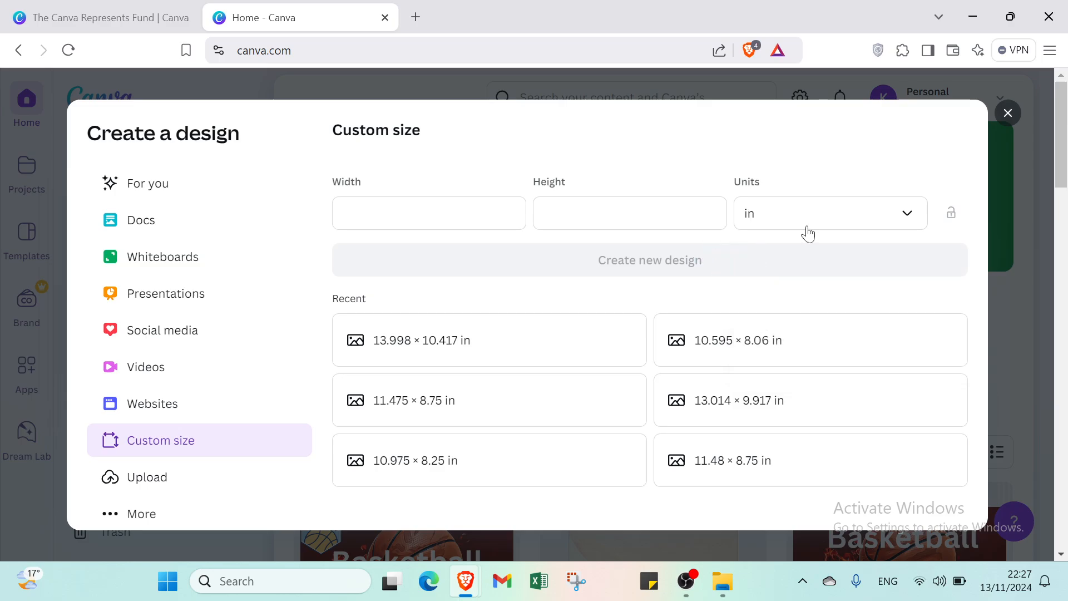
left_click(1007, 113)
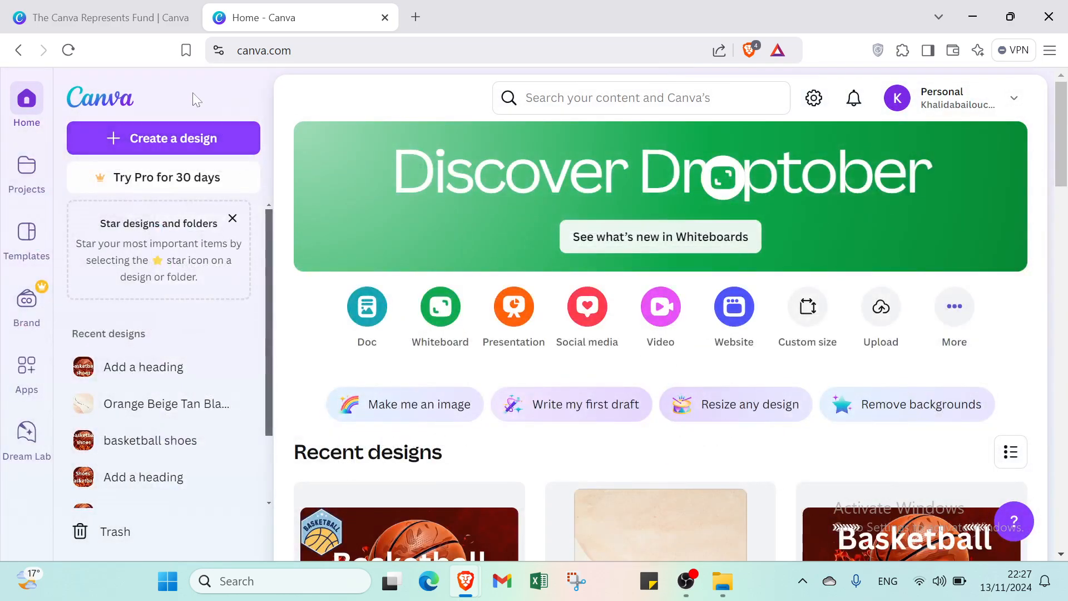
Create a new blank Video (1080p) design
left_click(215, 133)
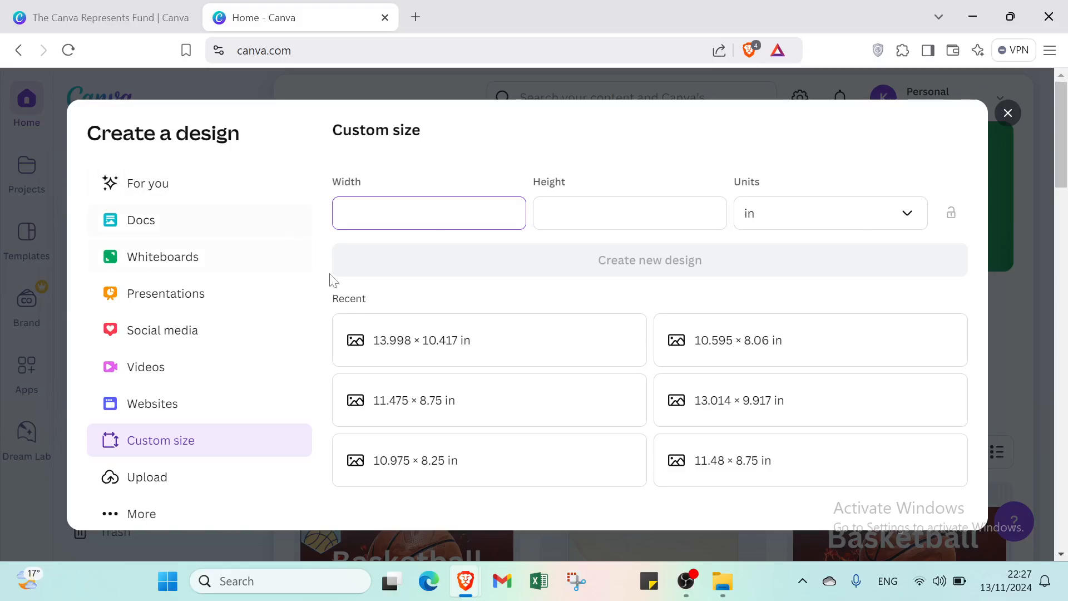
left_click(217, 368)
left_click(355, 242)
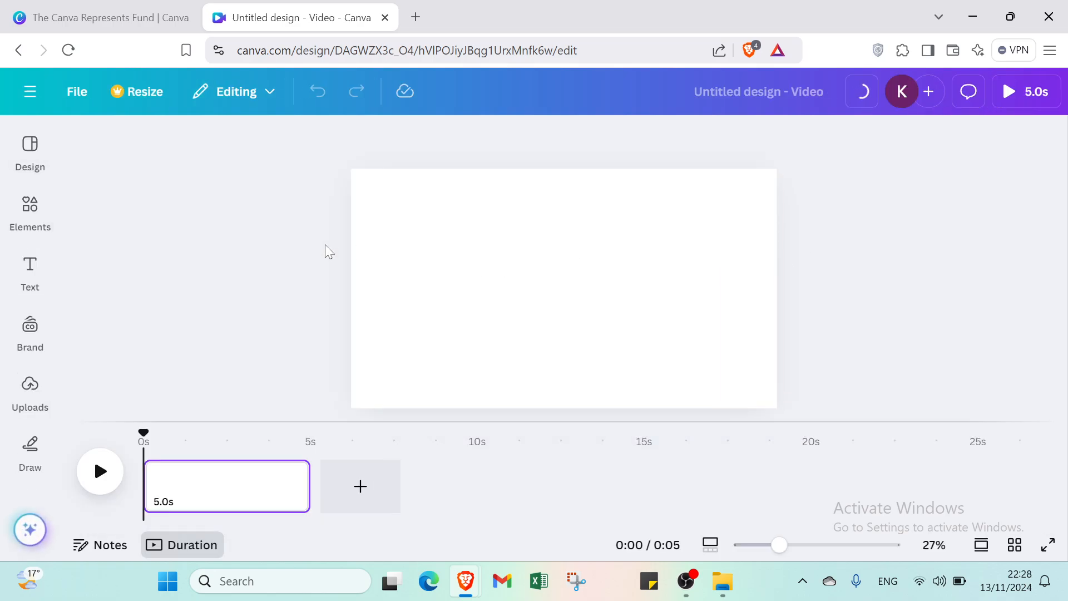
Search the video templates for "shoes basketball" and apply the Red Modern Basketball Channel Video template to the blank page
left_click(20, 158)
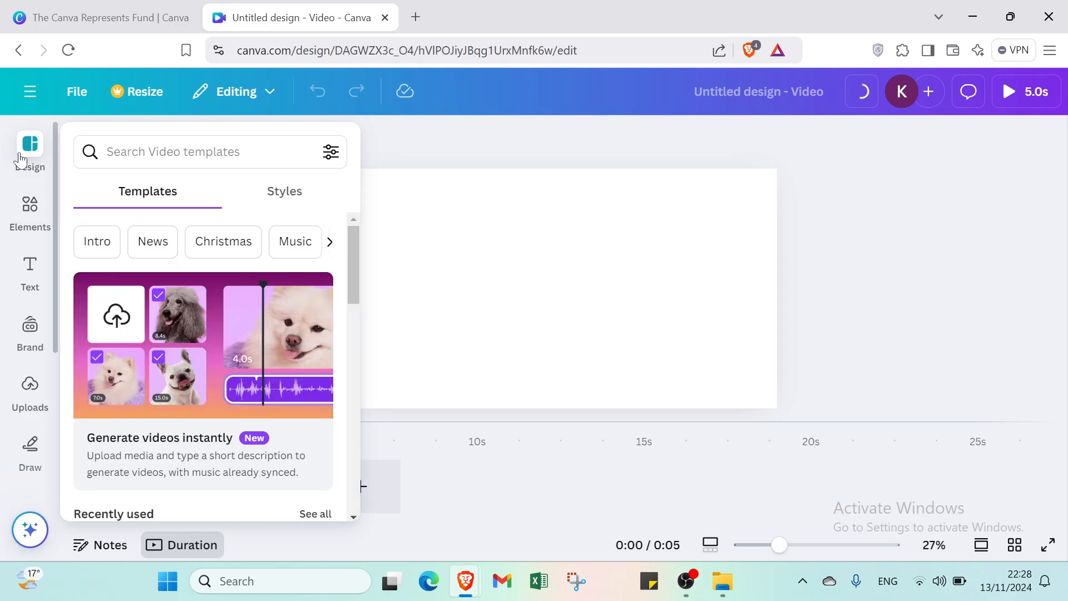
type("s")
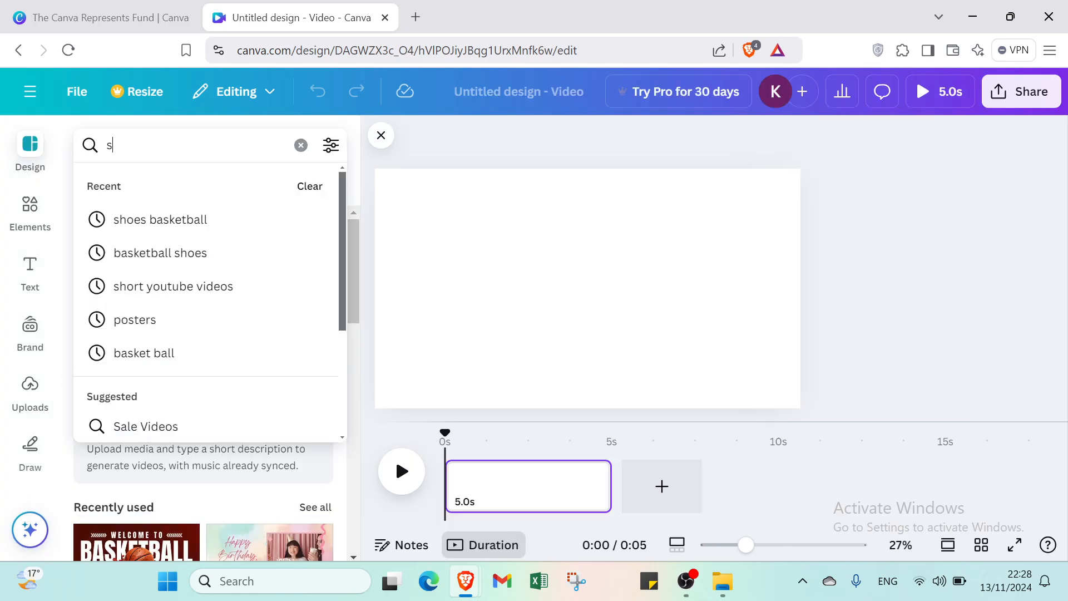
type("hoes")
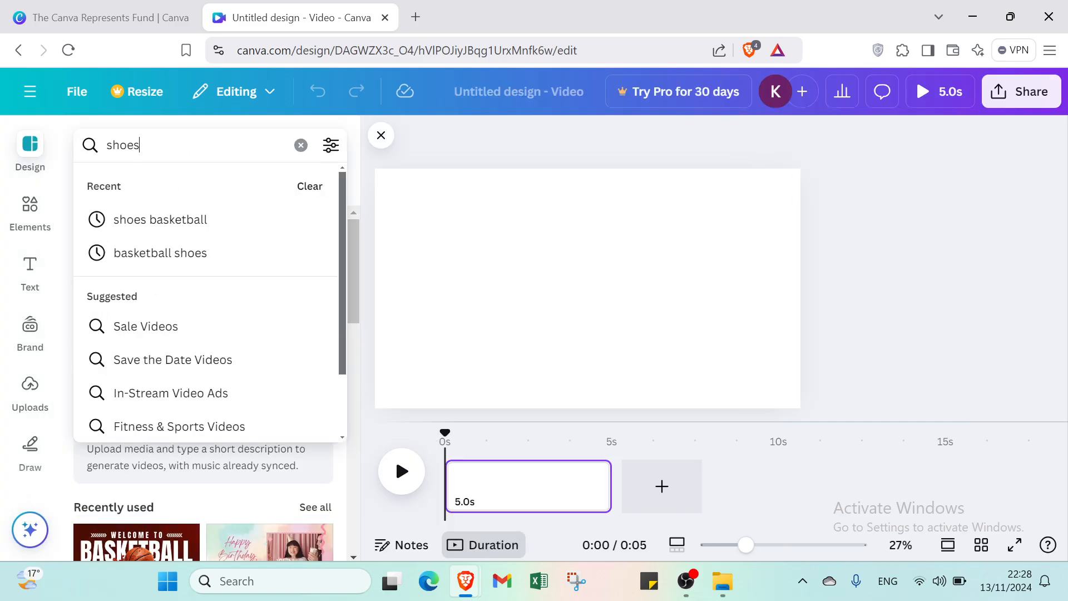
left_click(161, 219)
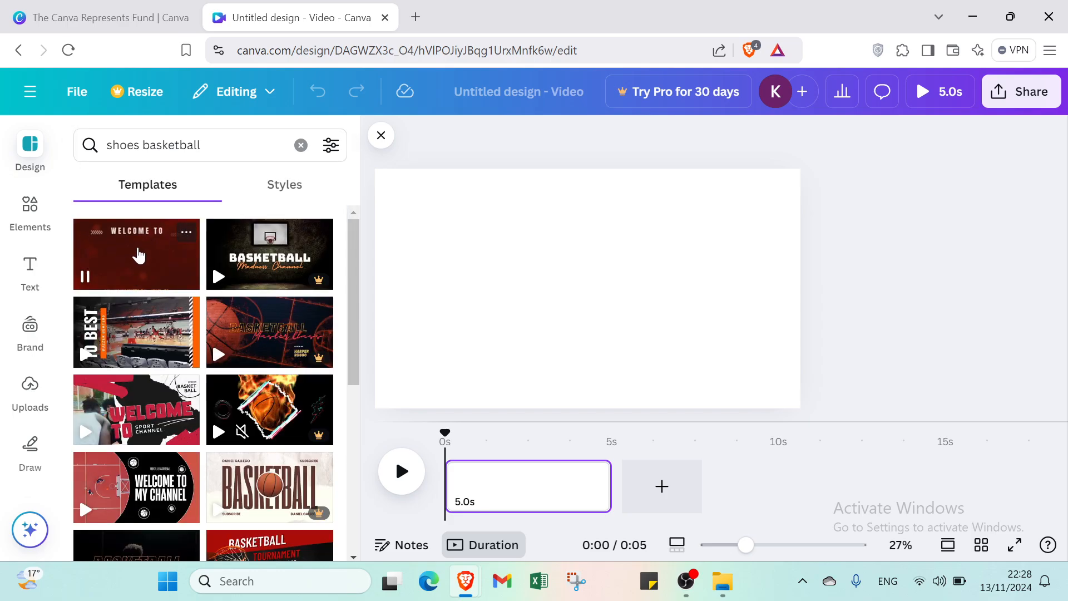
left_click(138, 257)
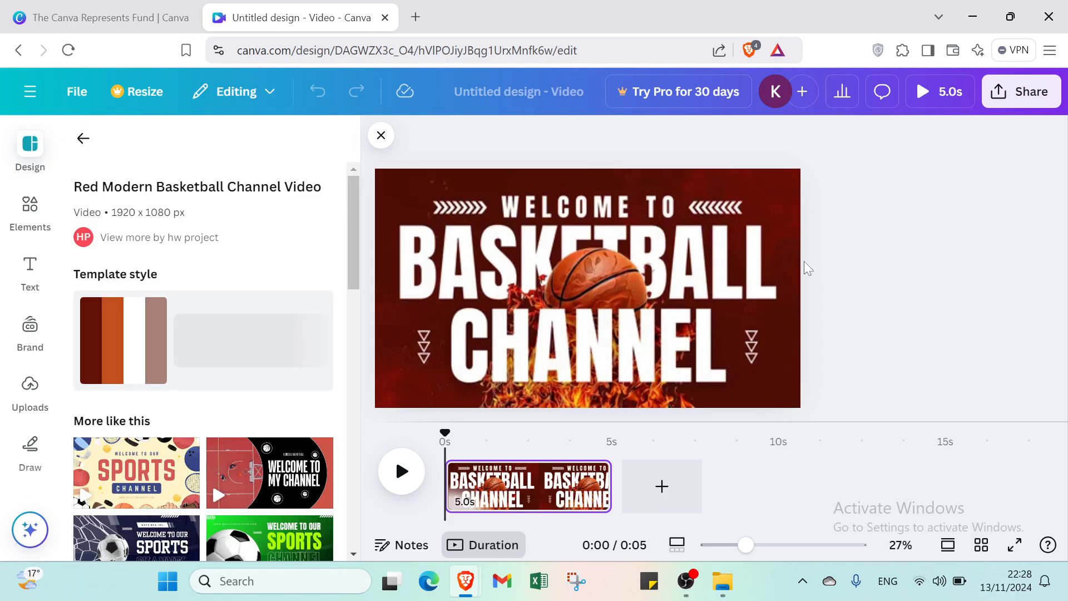
left_click(84, 138)
left_click(381, 136)
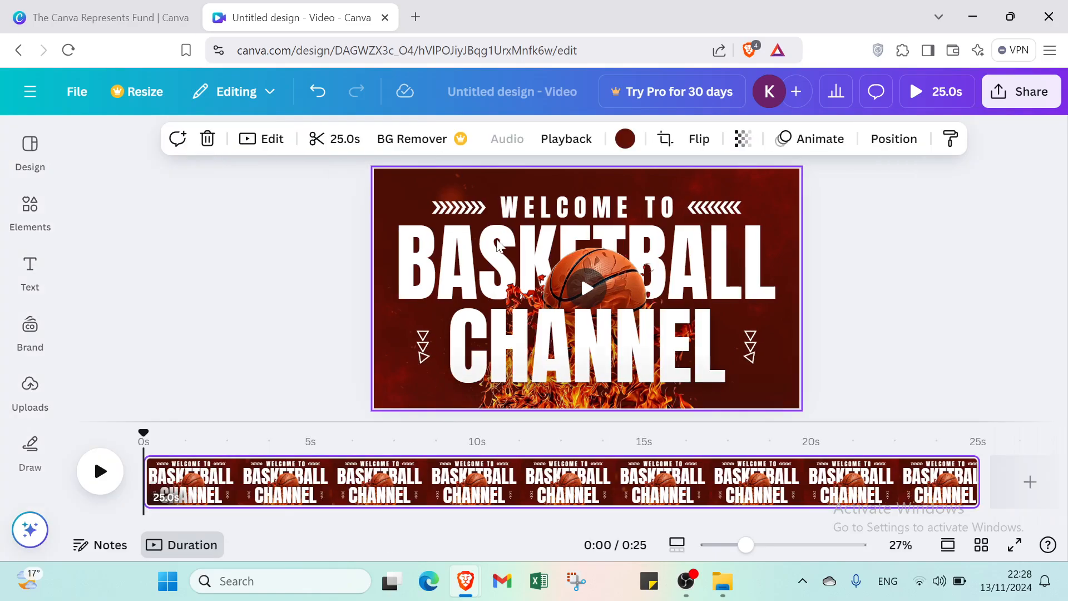
Delete the BASKETBALL, WELCOME TO and CHANNEL texts from the template page
left_click(453, 257)
left_click(439, 257)
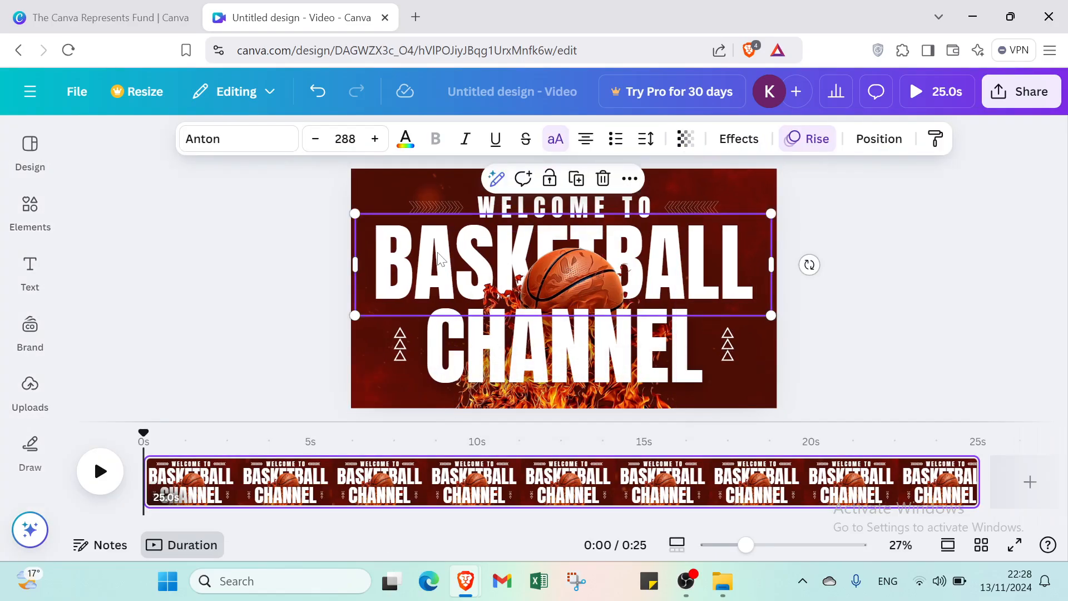
key("Delete")
left_click(522, 201)
key("Delete")
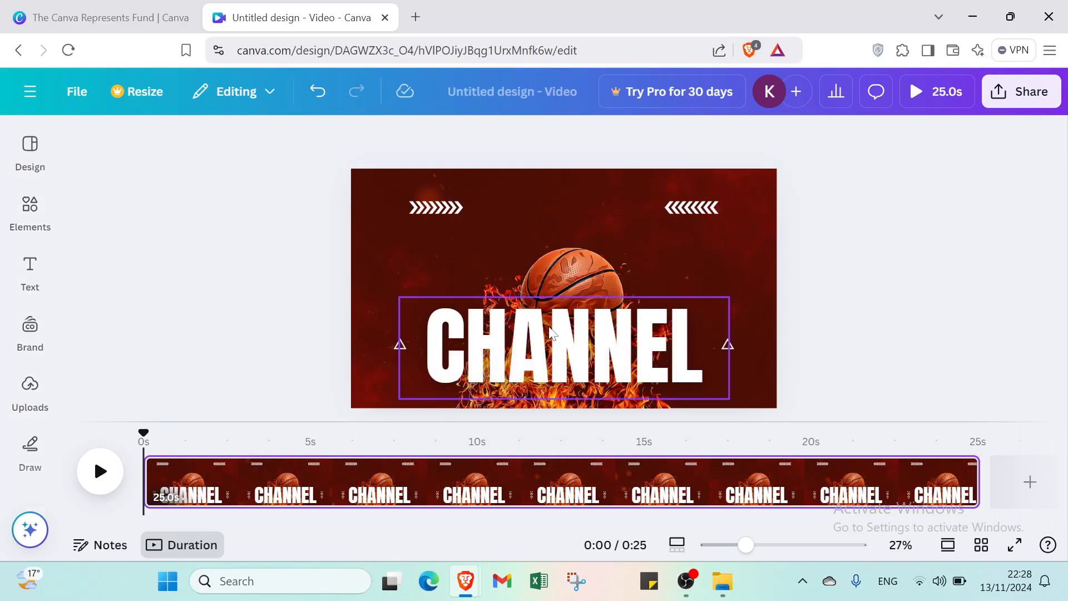
left_click(550, 333)
key("Delete")
Delete the two chevron strips and the two triangle ornaments on either side of the burning basketball
left_click(436, 208)
key("Delete")
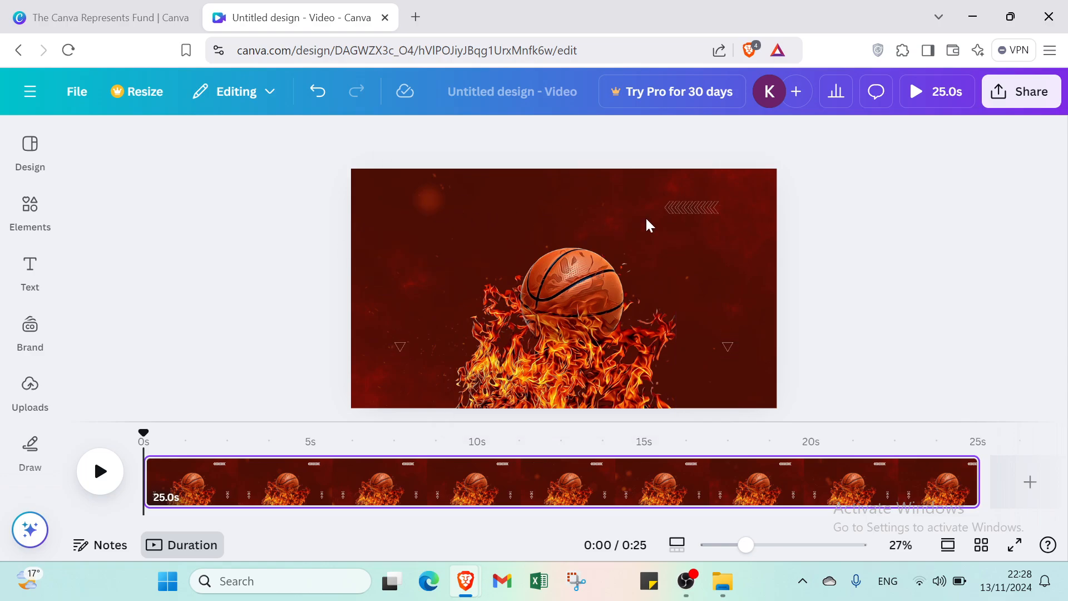
left_click(692, 207)
key("Delete")
left_click(398, 352)
left_click(399, 346)
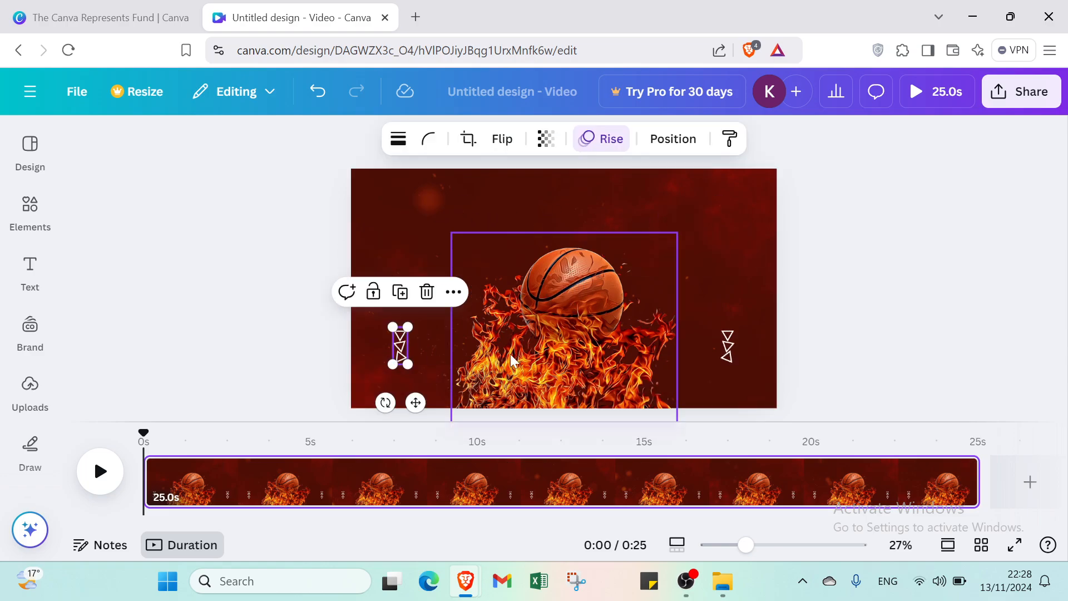
key("Delete")
left_click(722, 350)
left_click(730, 351)
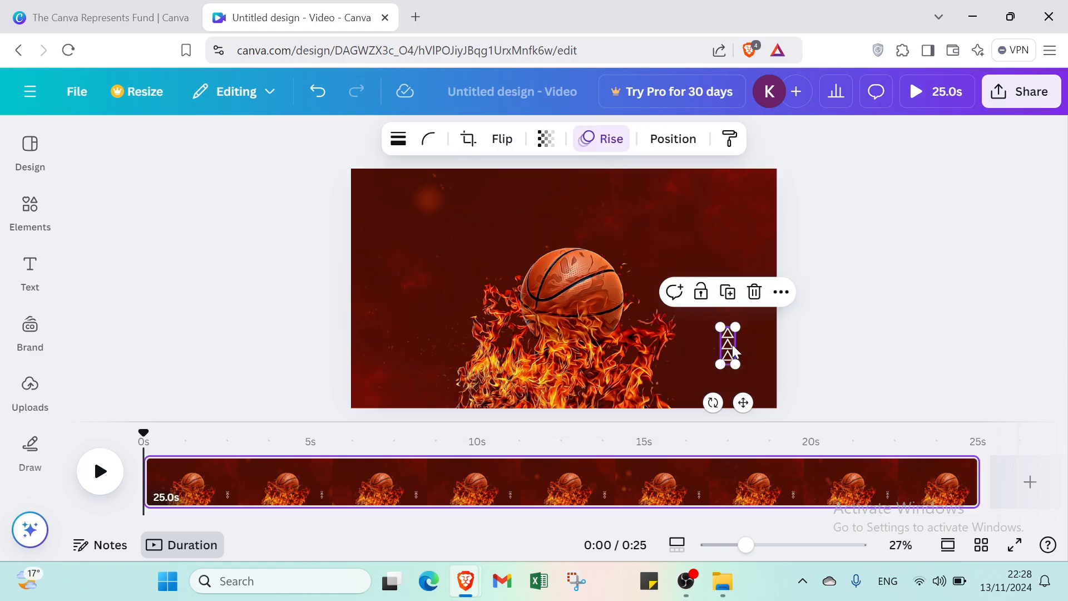
key("Delete")
Enlarge the burning basketball image to span the page's full width and reach its upper edge
mouse_move(593, 313)
left_mouse_down()
mouse_move(577, 281)
mouse_move(586, 312)
left_mouse_up()
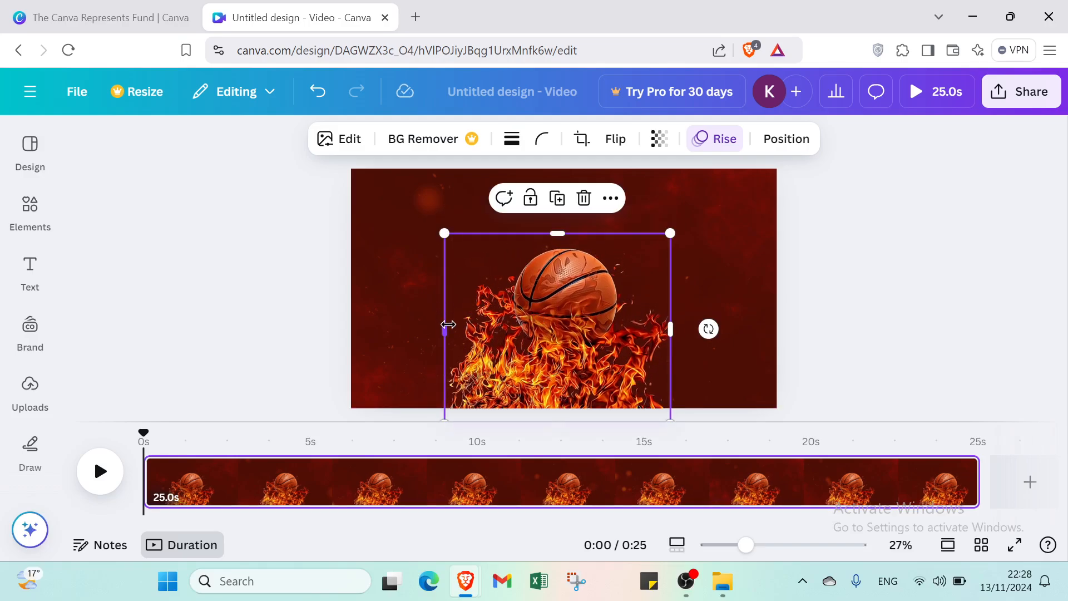
left_click_drag(427, 323, 355, 312)
left_click_drag(666, 329, 777, 328)
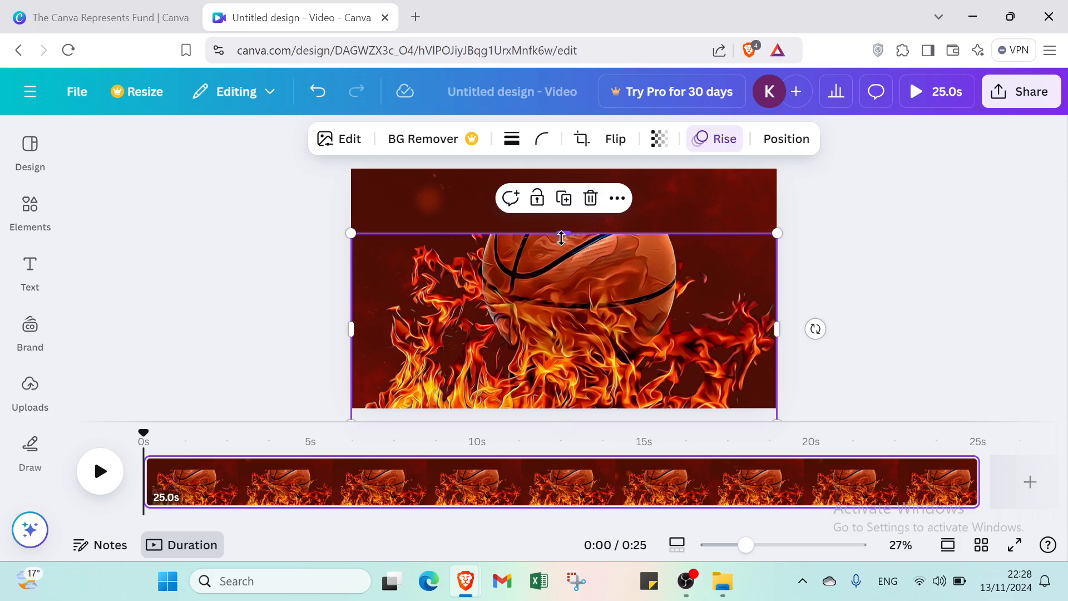
left_click_drag(561, 237, 553, 167)
left_click(952, 324)
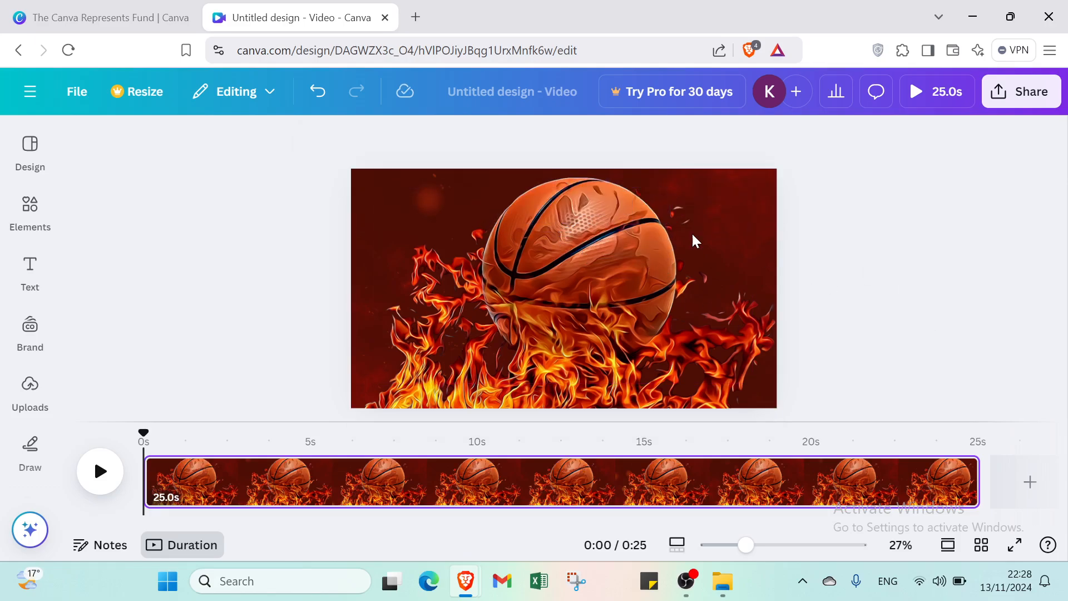
left_click(31, 274)
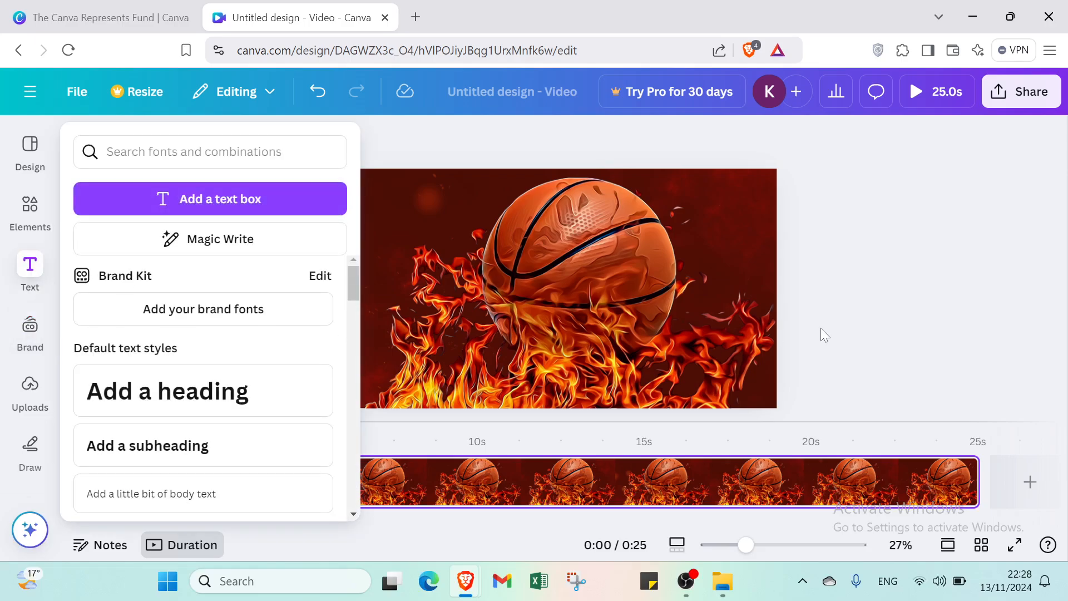
left_click(728, 255)
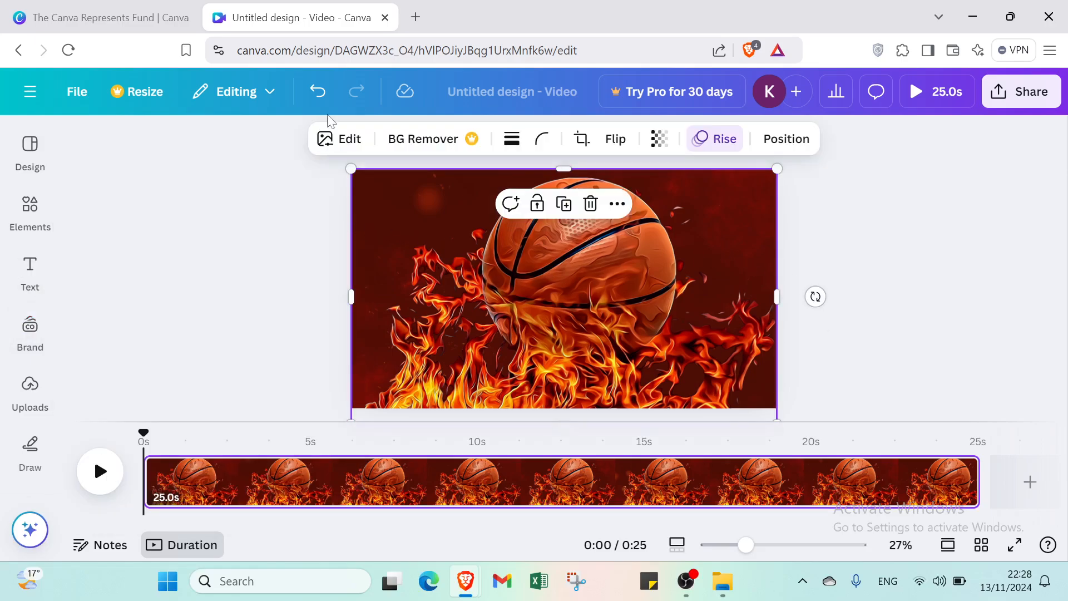
Undo the image resizing and all element deletions, restoring the complete basketball template with its video background
left_click(317, 101)
left_click(317, 101)
left_click(317, 102)
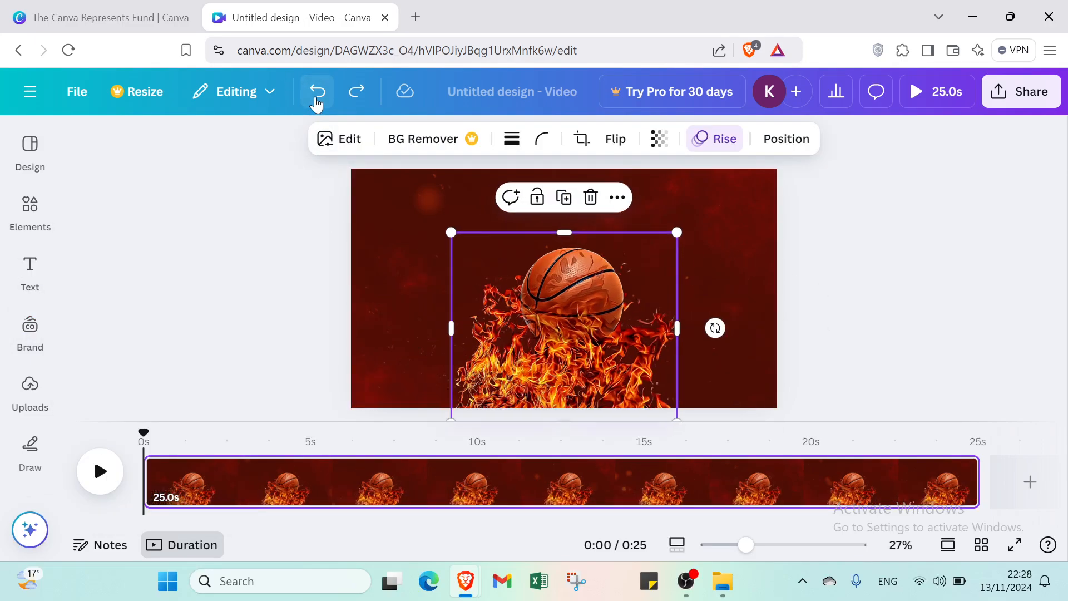
left_click(315, 99)
left_click(315, 99)
left_click(315, 99)
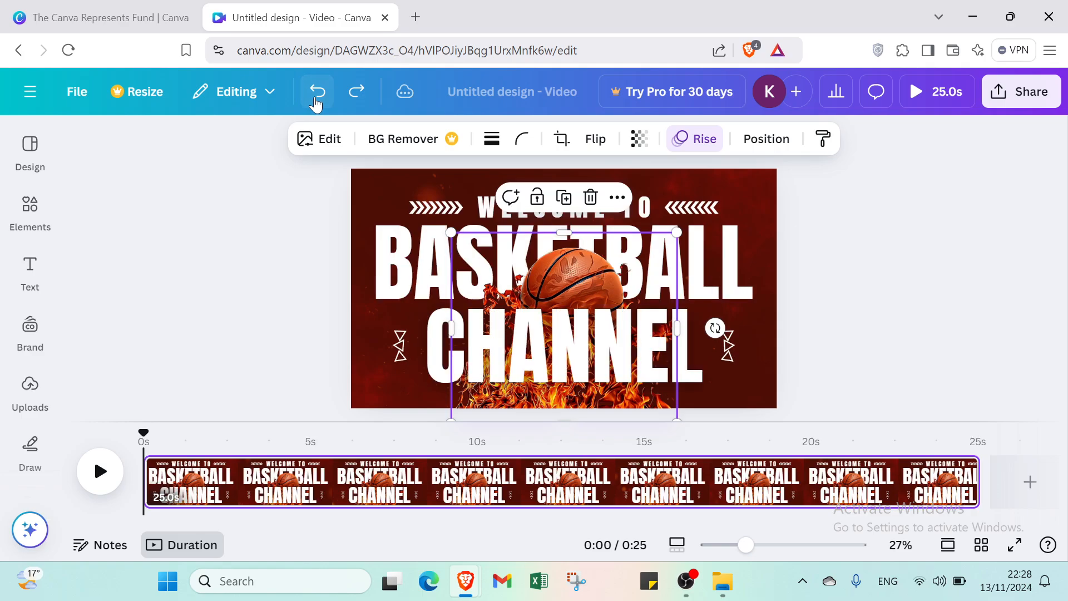
left_click(315, 99)
left_click(357, 92)
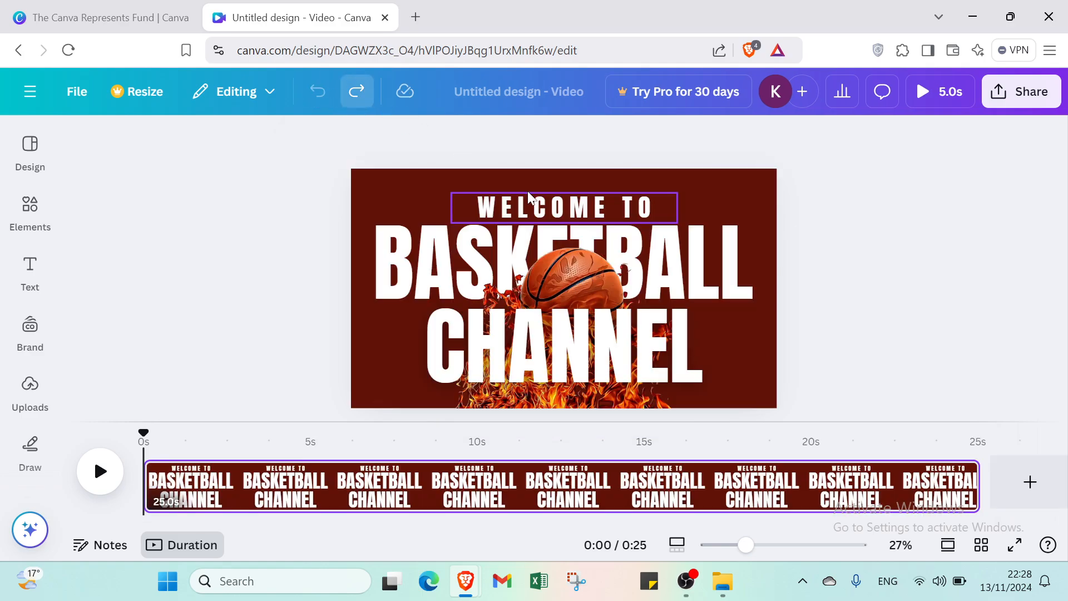
left_click(357, 92)
Trim the end of the red background video so the clip lasts 5.1 seconds
left_click(557, 236)
left_click(698, 187)
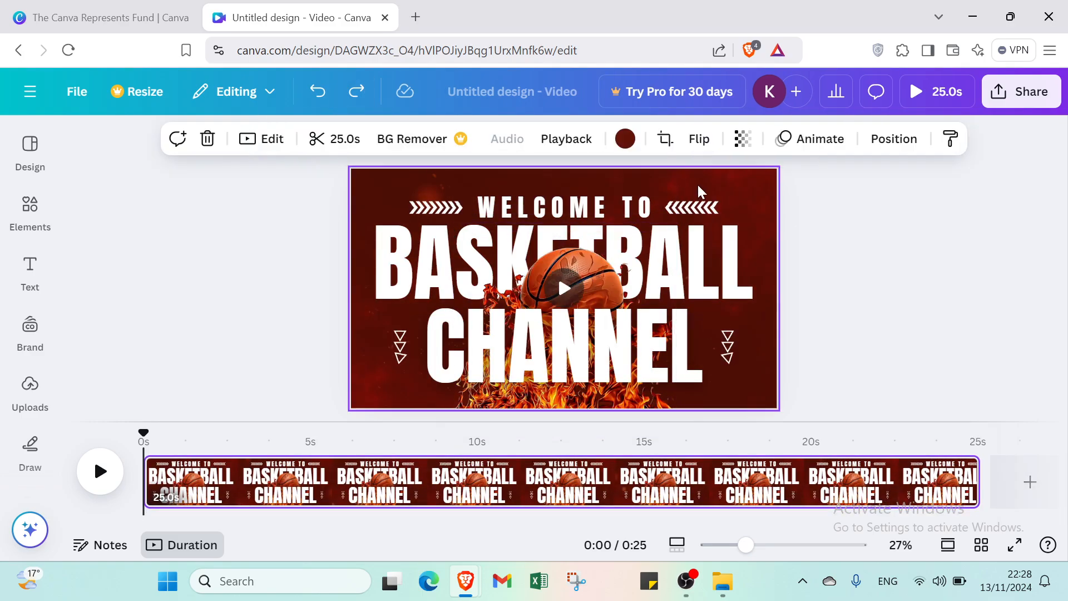
left_click(342, 138)
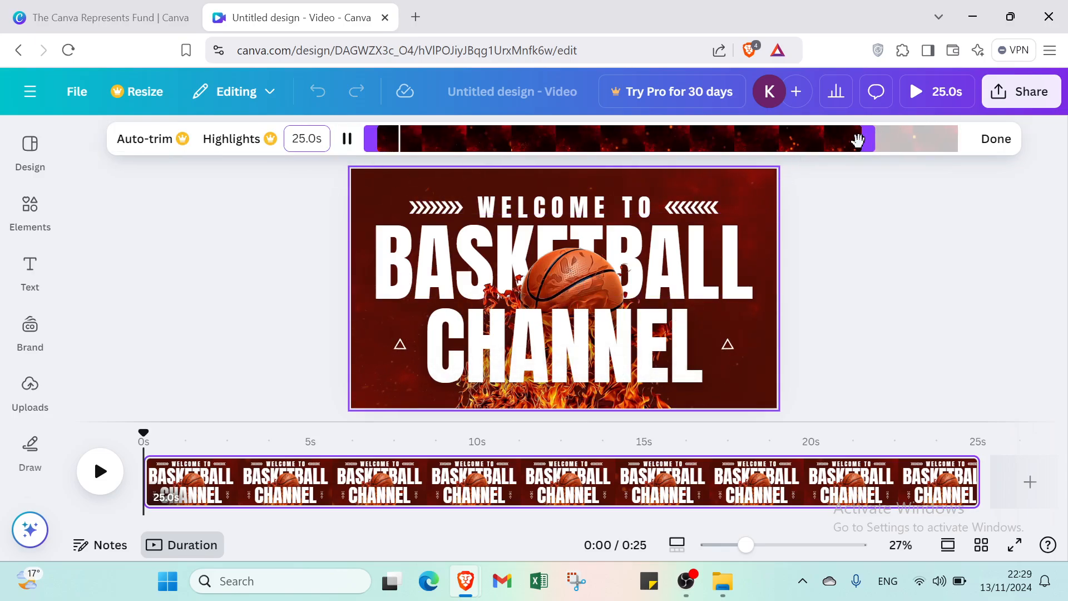
left_click_drag(867, 142, 483, 174)
left_click(996, 139)
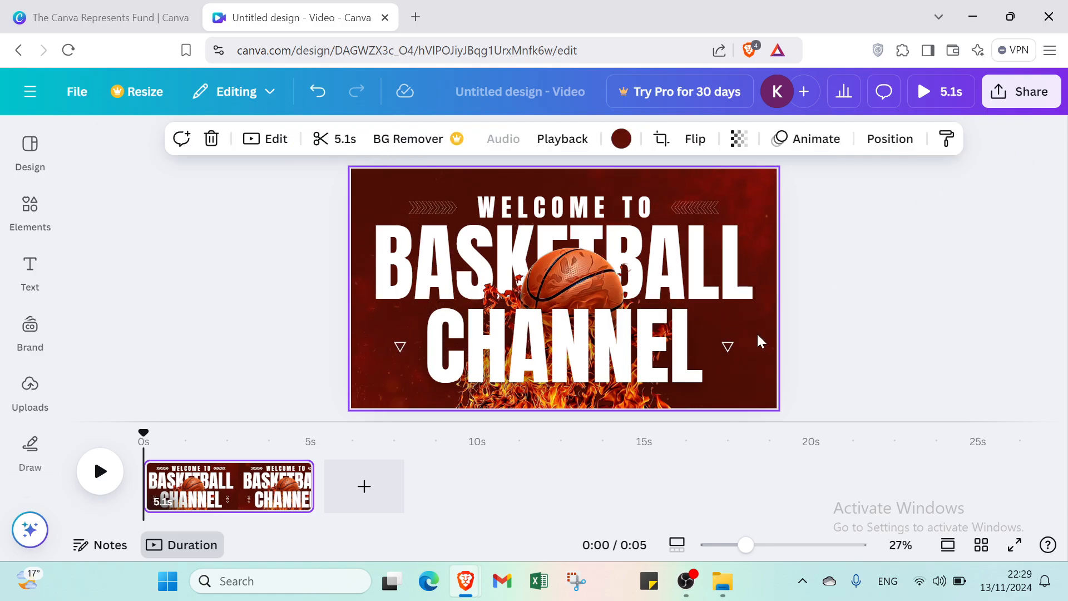
Remove the BASKETBALL, CHANNEL and WELCOME TO texts from the trimmed page
left_click(435, 260)
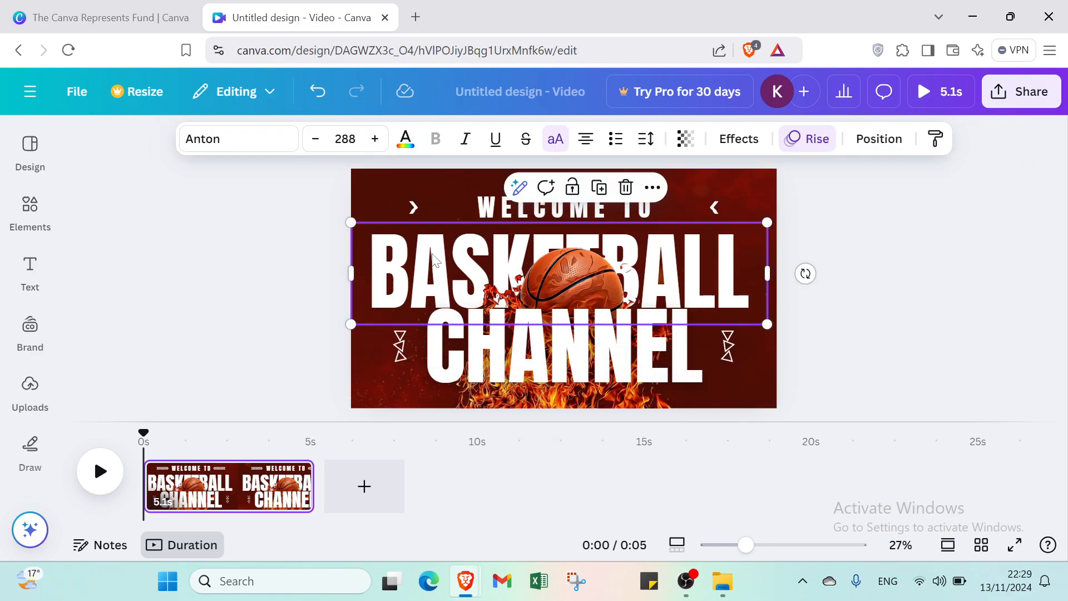
key("Delete")
left_click(464, 322)
key("Delete")
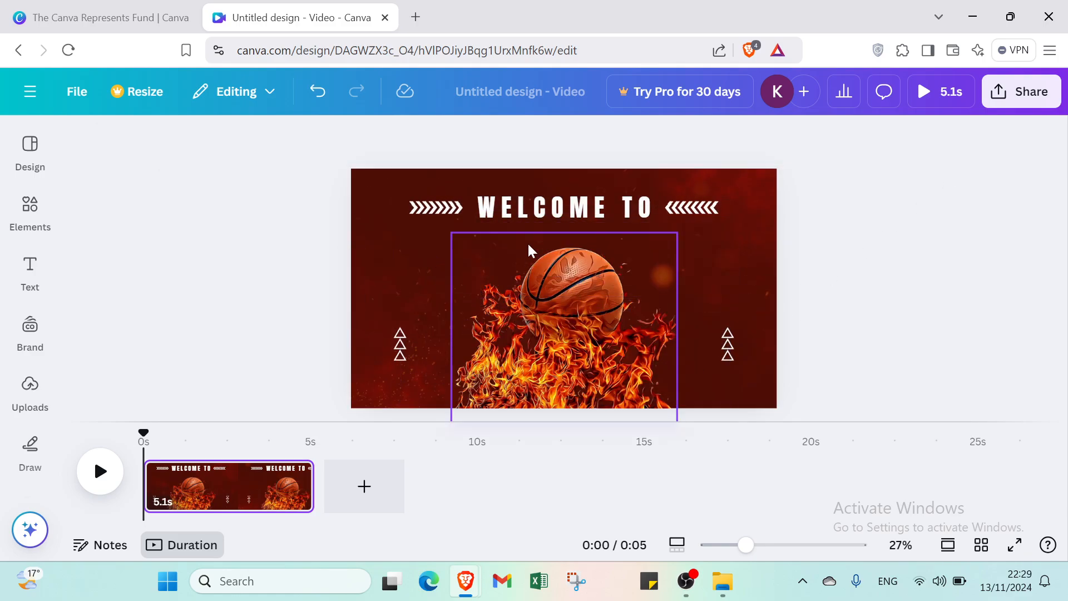
left_click(525, 217)
key("Delete")
Remove both chevron strips and both triangle ornaments, leaving only the basketball image over the background video
left_click(436, 212)
key("Delete")
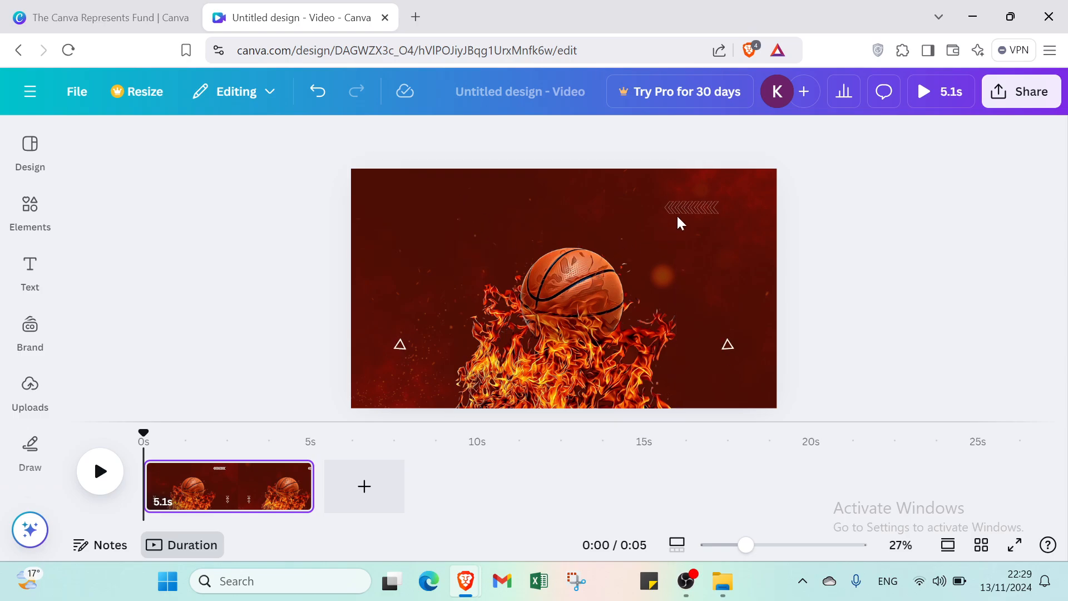
left_click(678, 218)
left_click(681, 211)
key("Delete")
left_click(402, 343)
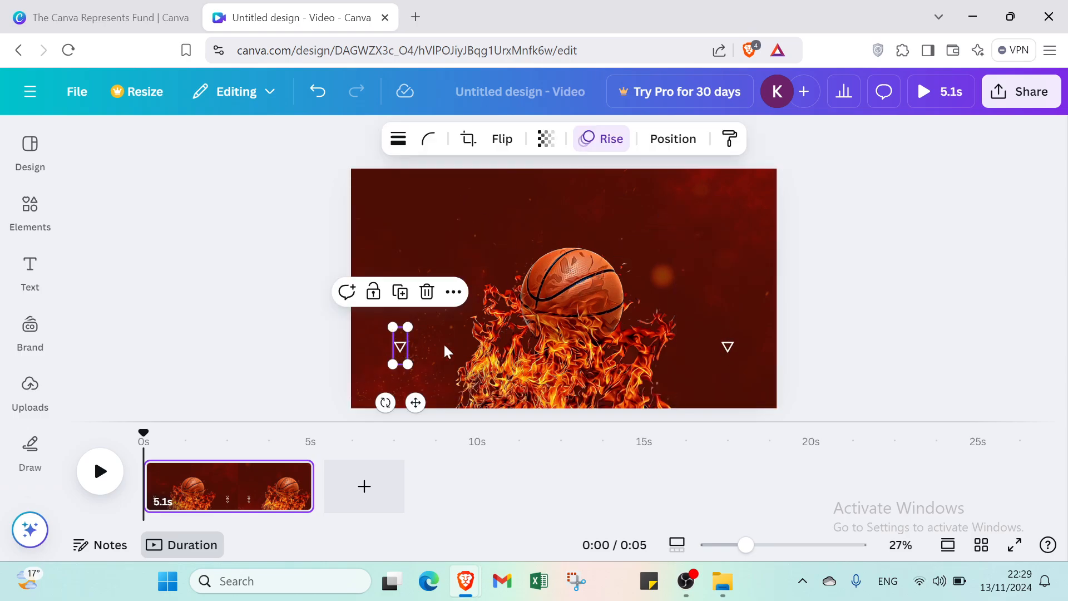
key("Delete")
left_click(725, 342)
key("Delete")
Stretch the burning basketball image to both side edges of the page and up to its upper edge
left_click(608, 328)
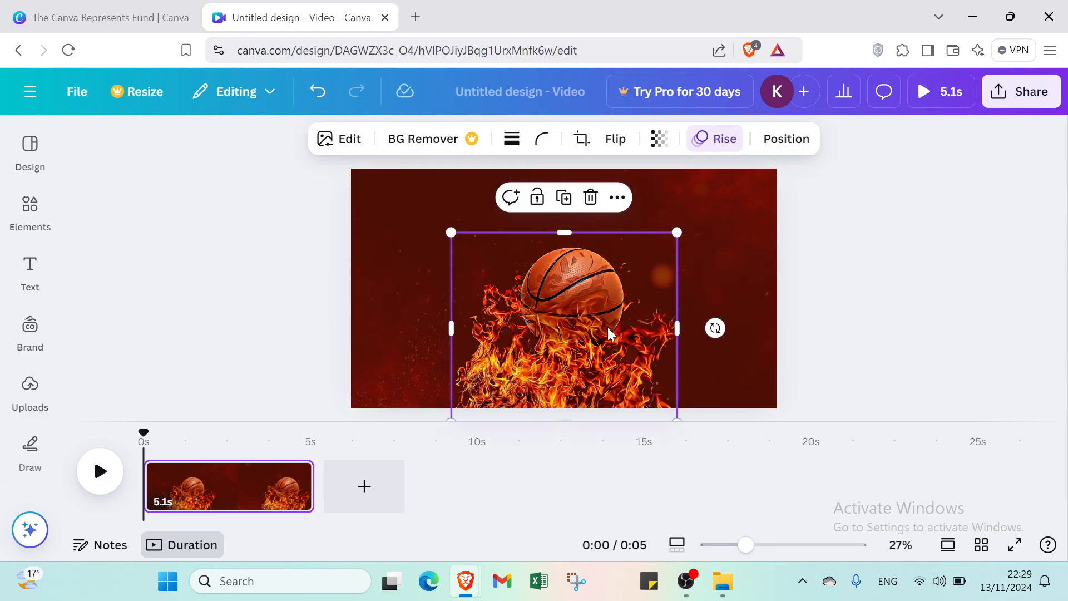
left_click_drag(608, 333, 600, 337)
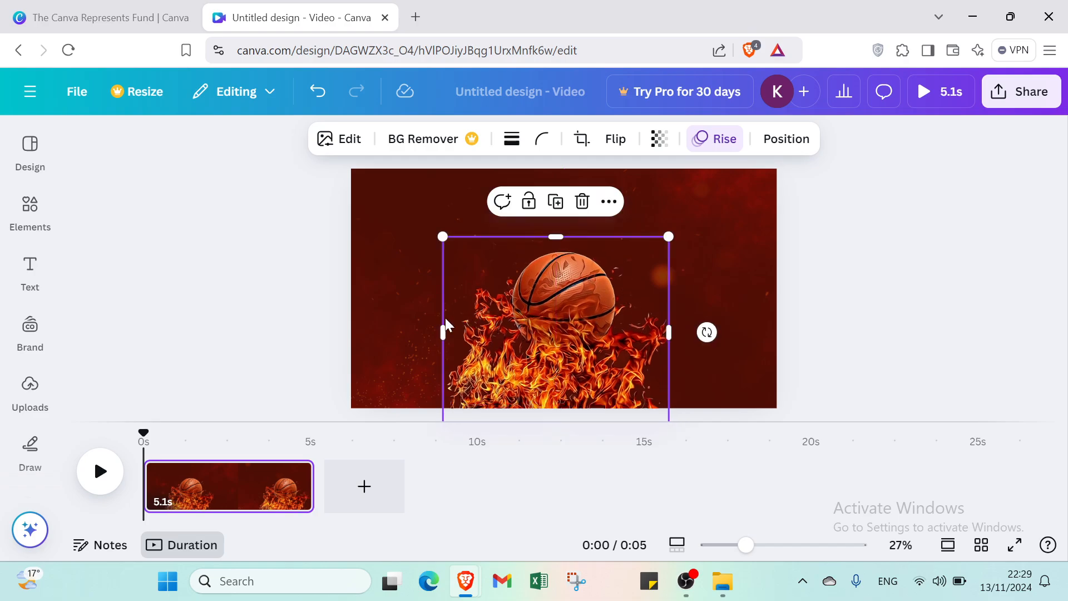
left_click_drag(447, 331, 357, 333)
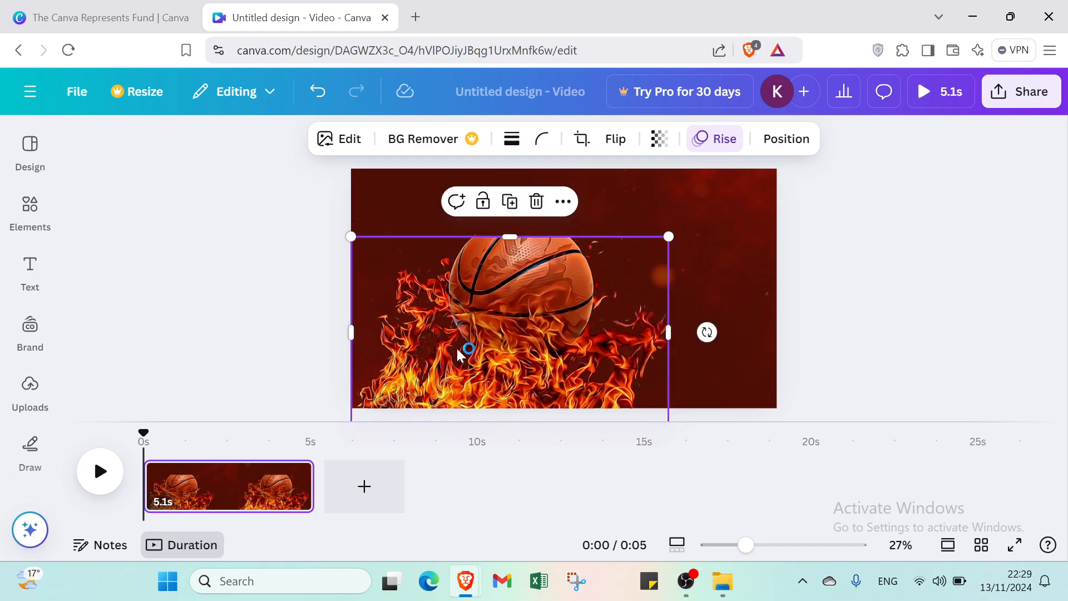
left_click_drag(671, 332, 780, 359)
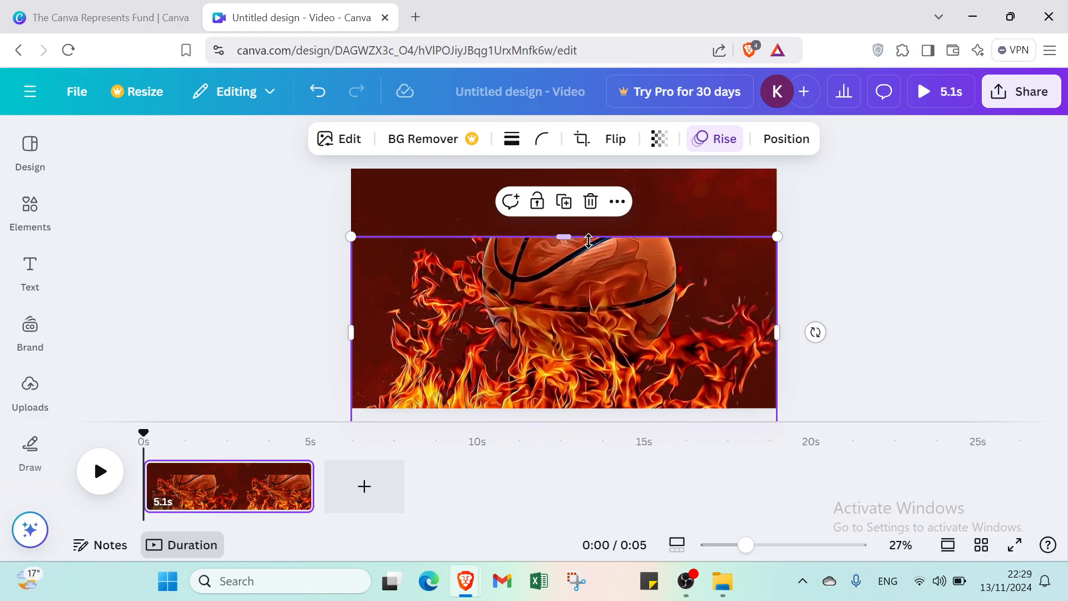
left_click_drag(574, 236, 565, 167)
Add a heading text over the basketball image and set its font size to 200
left_click(30, 267)
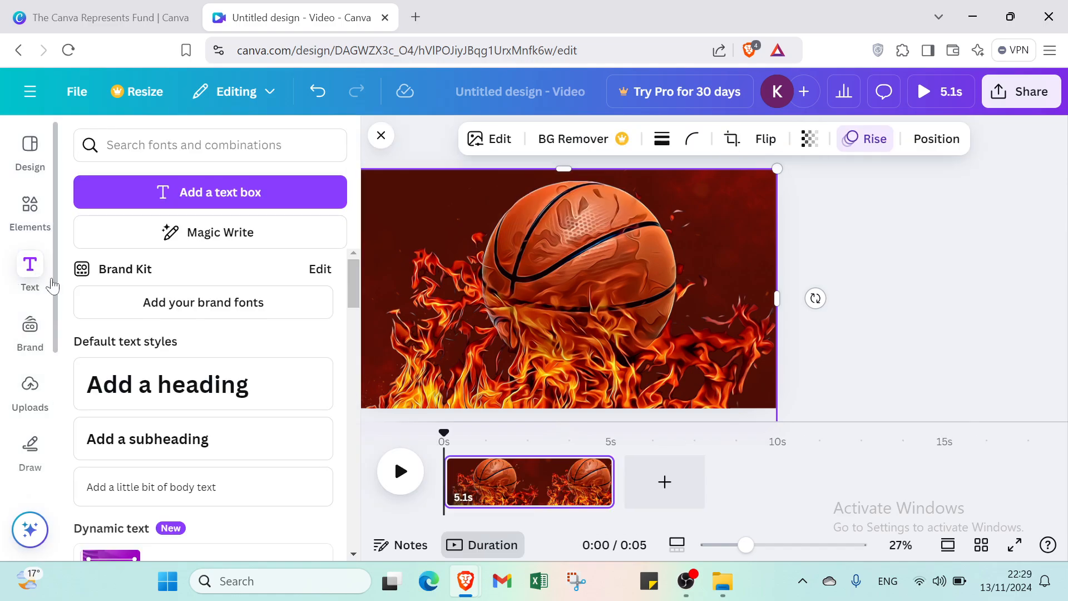
left_click(130, 378)
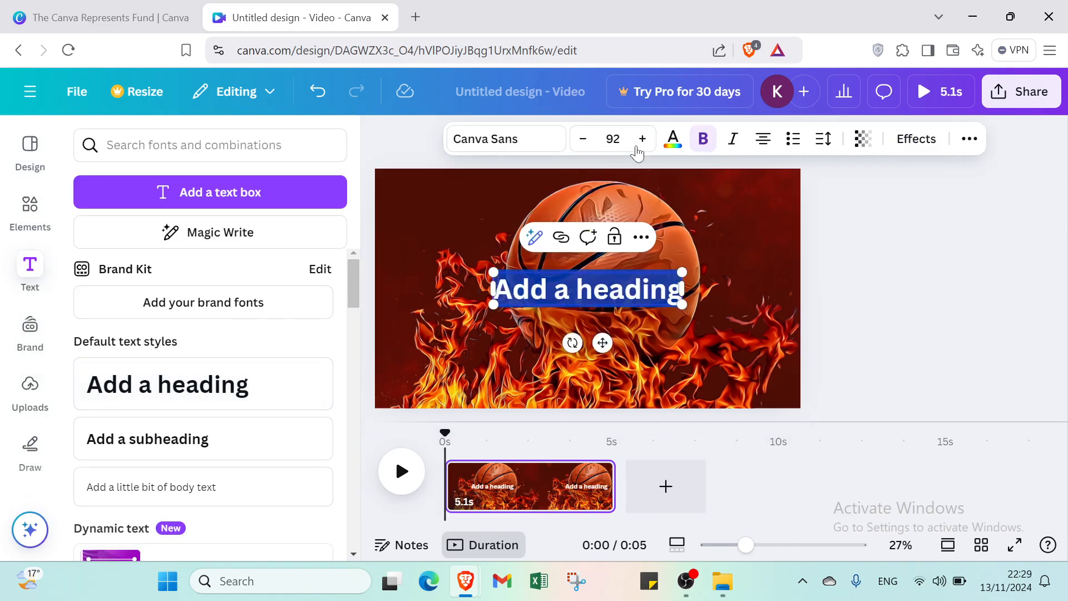
left_click(643, 139)
left_click(643, 139)
left_click(643, 139)
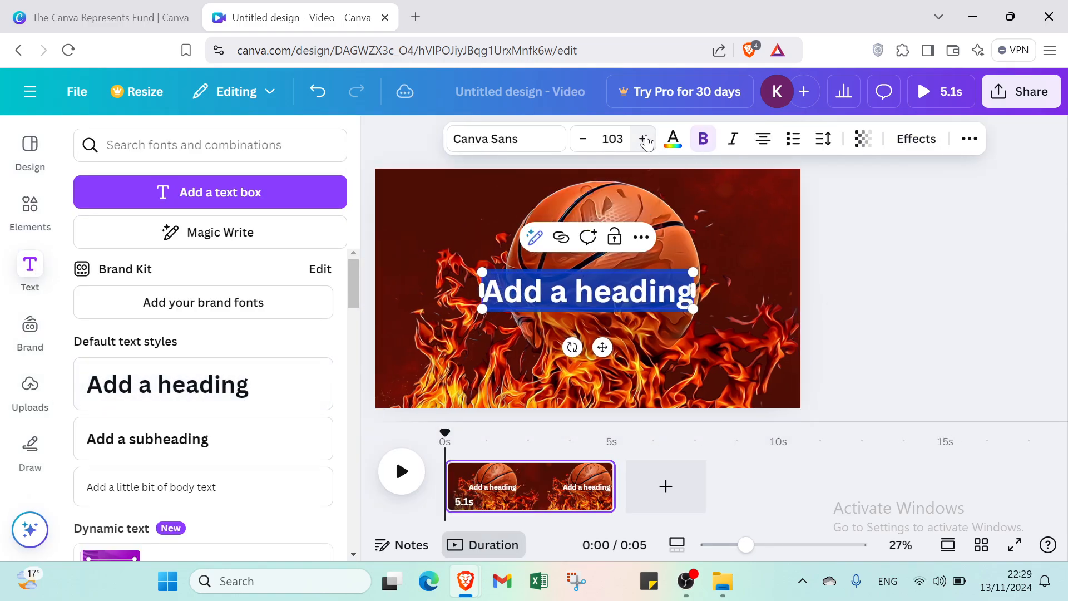
left_click(643, 139)
left_click(643, 139)
left_click(643, 139)
left_click(644, 139)
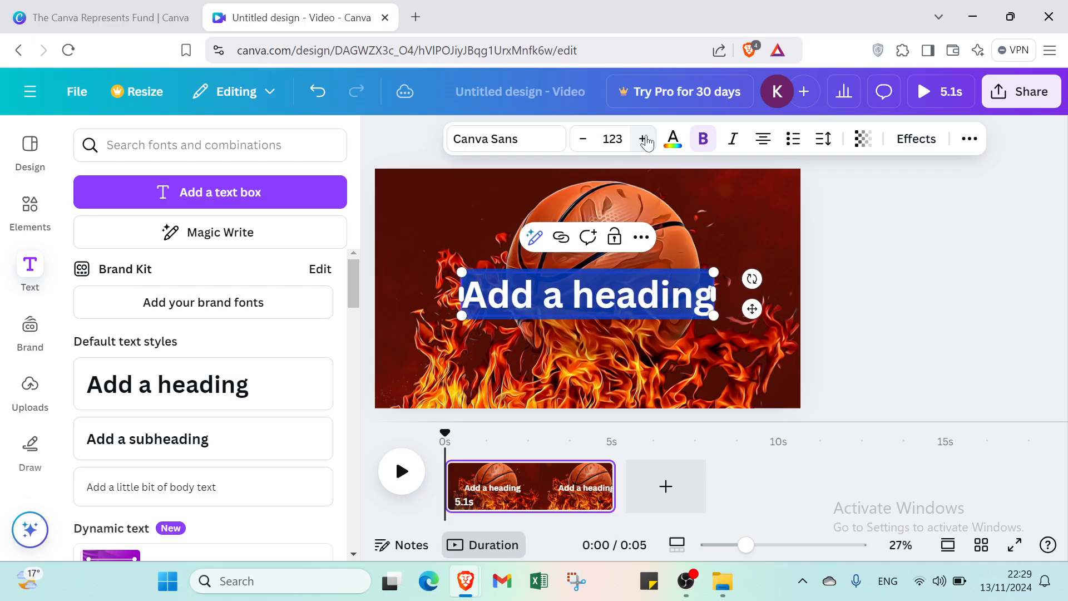
left_click(643, 139)
left_click(643, 139)
left_click(643, 139)
left_click(644, 139)
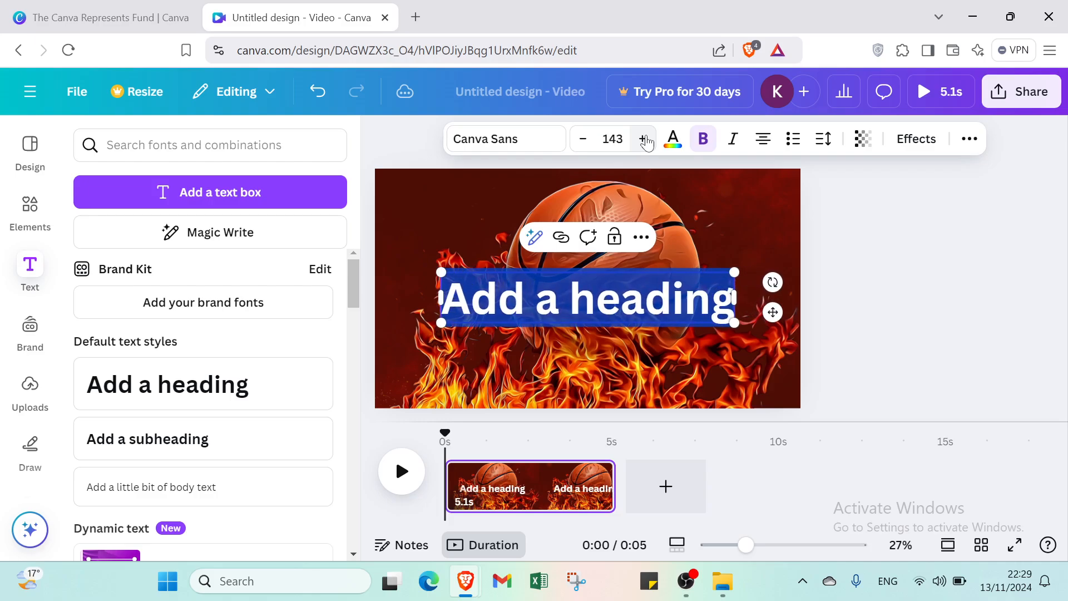
left_click(644, 139)
left_click(644, 139)
left_click(644, 139)
left_click(643, 139)
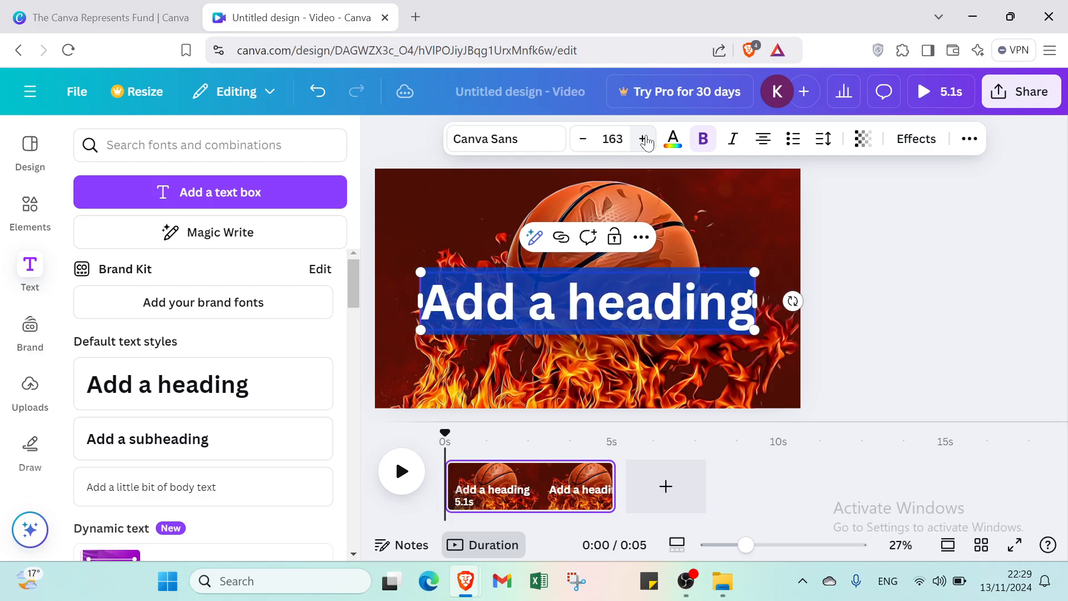
left_click(643, 139)
left_click(643, 139)
left_click(643, 139)
left_click(643, 139)
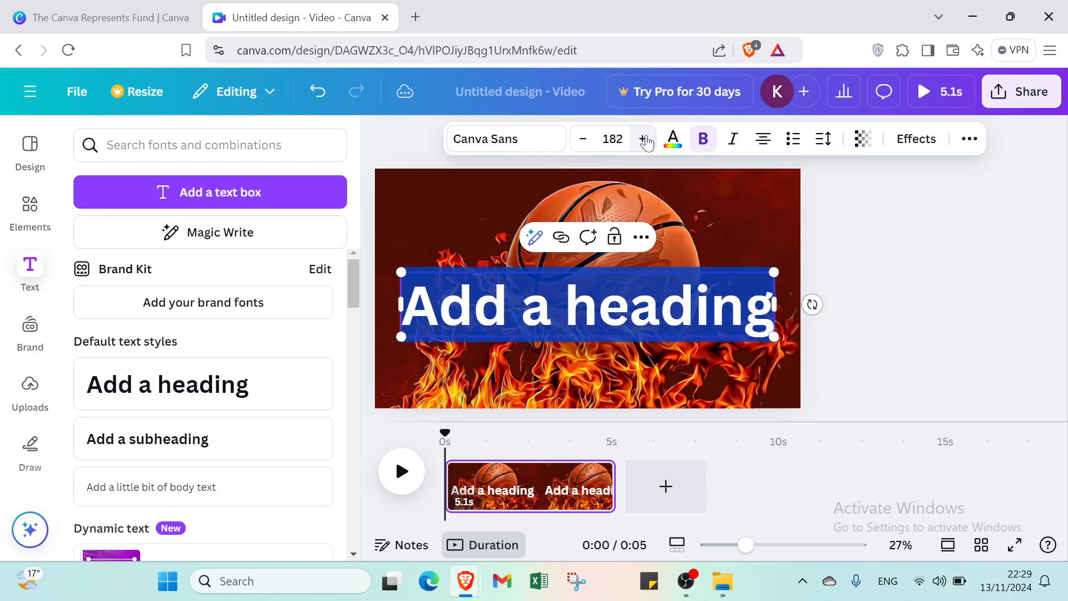
left_click(644, 139)
left_click(643, 139)
left_click(644, 139)
left_click(643, 139)
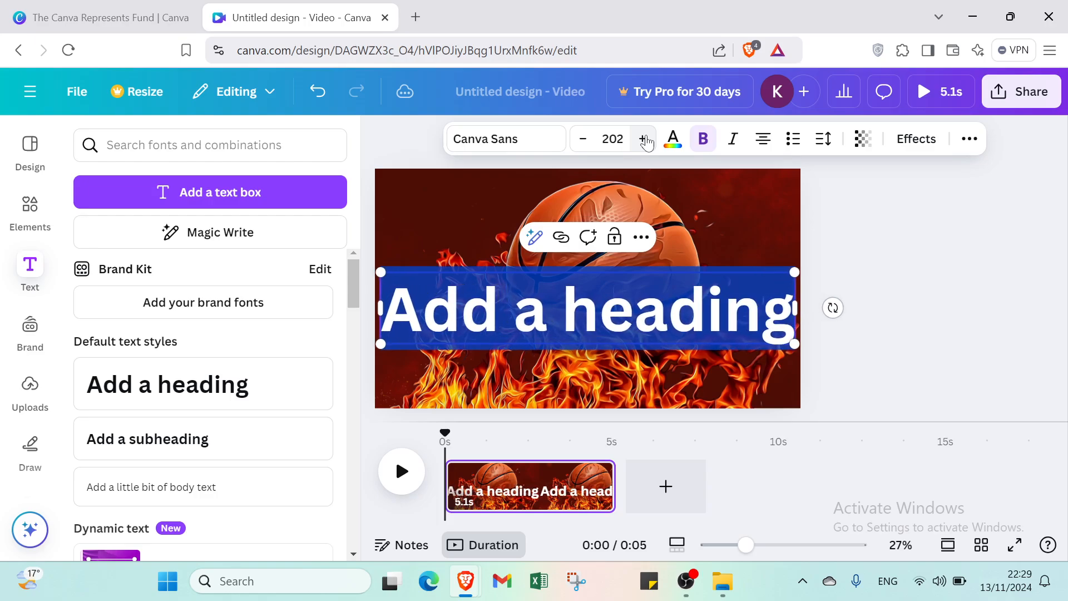
left_click(643, 139)
left_click(583, 139)
left_click(583, 139)
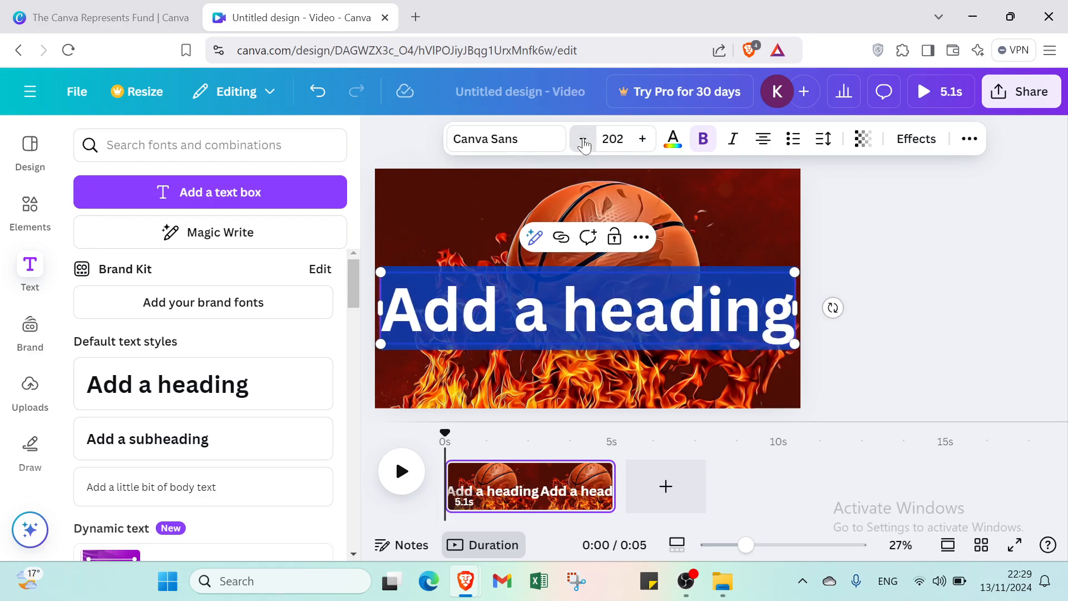
left_click(583, 139)
left_click(583, 139)
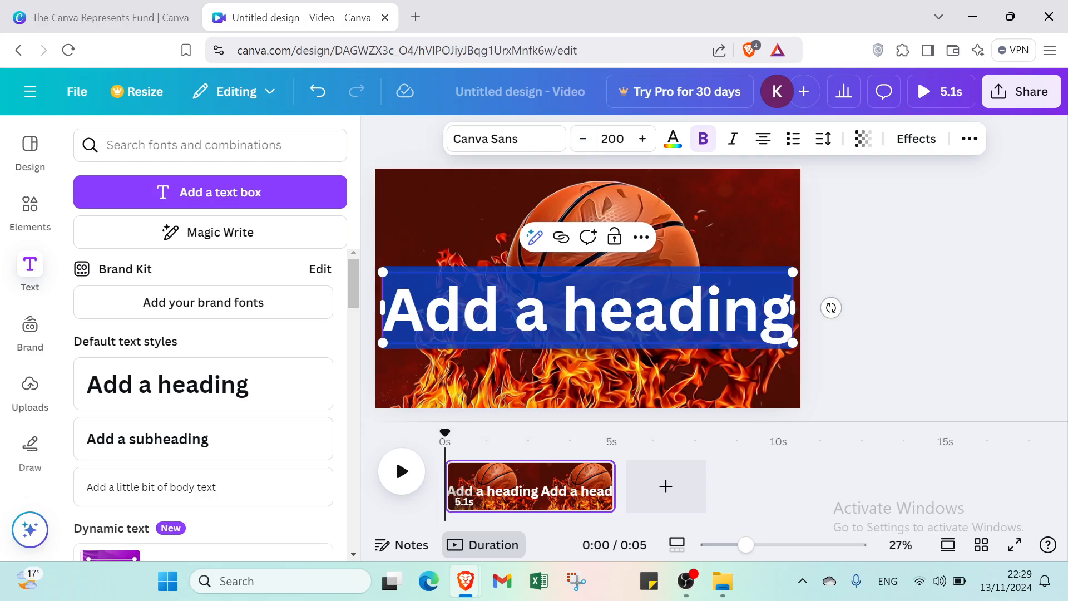
Replace the heading text with "Basketball shoes" and move it up so both lines fit on the page
type("BA")
key("BackSpace")
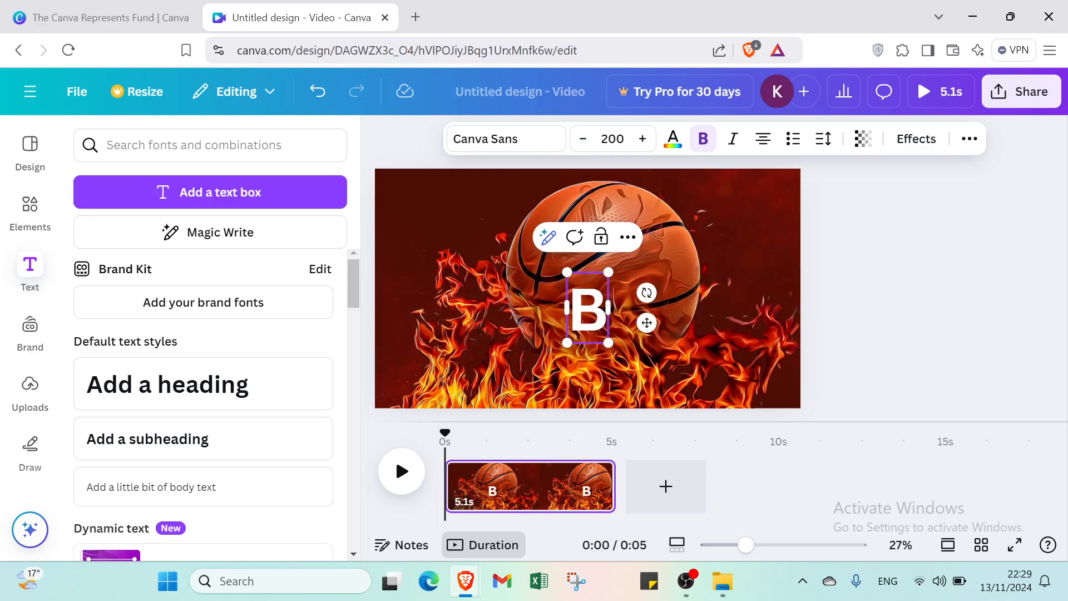
type("asketb")
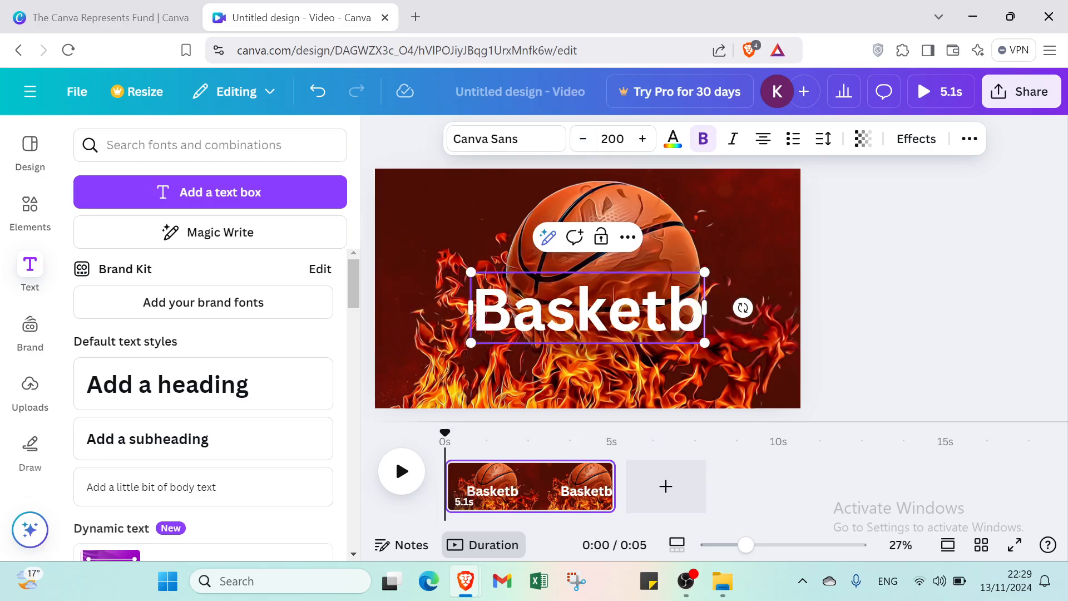
type("all shoes")
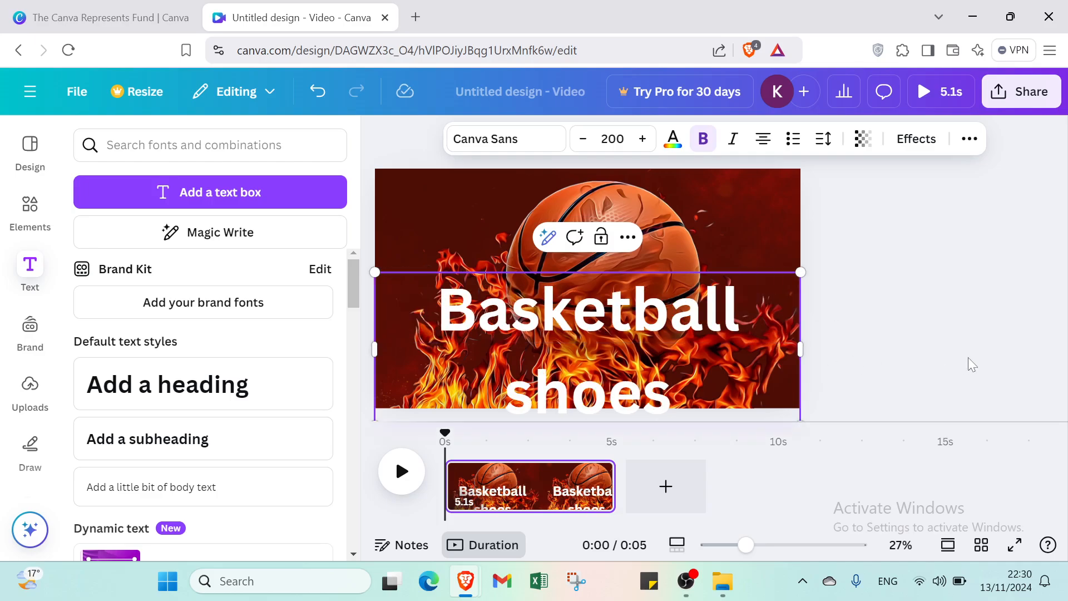
left_click_drag(753, 343, 761, 313)
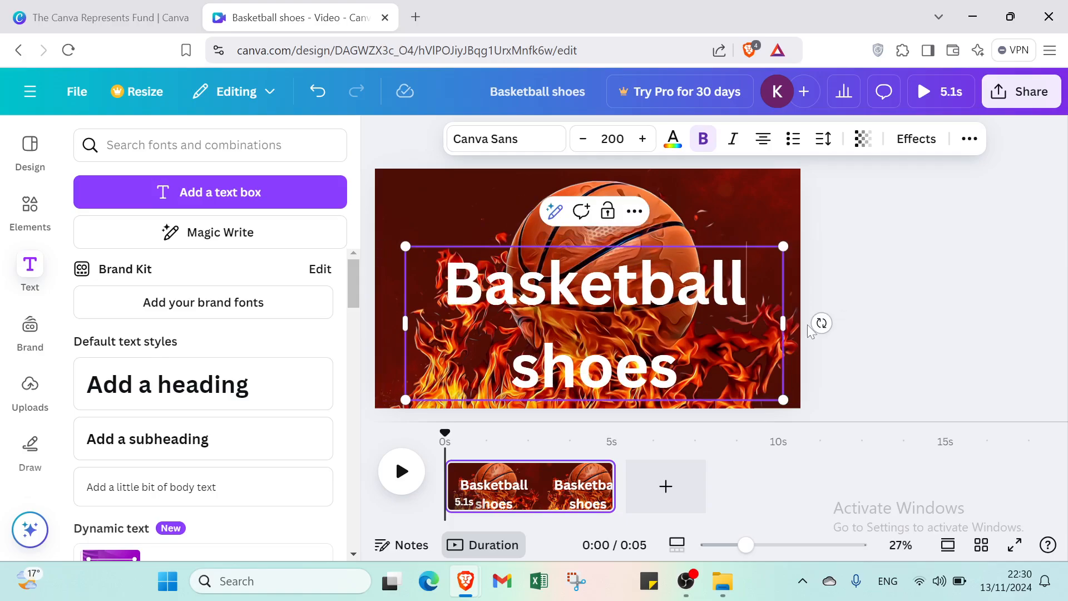
left_click(927, 312)
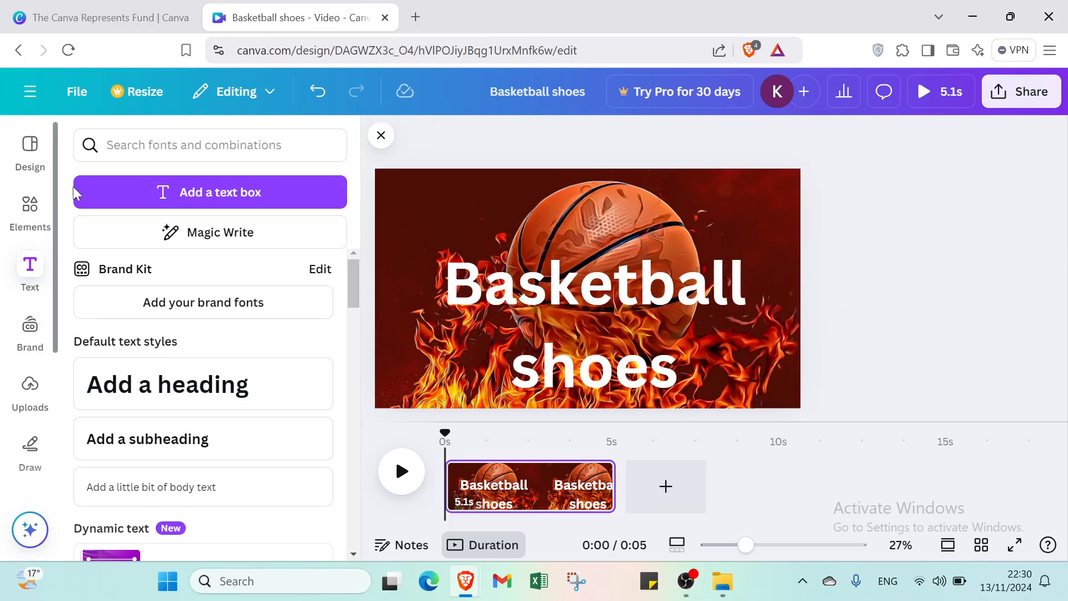
Search the graphics for "logos basketball" and place the blue hexagonal BASKETBALL logo in the page's upper-left corner
left_click(31, 208)
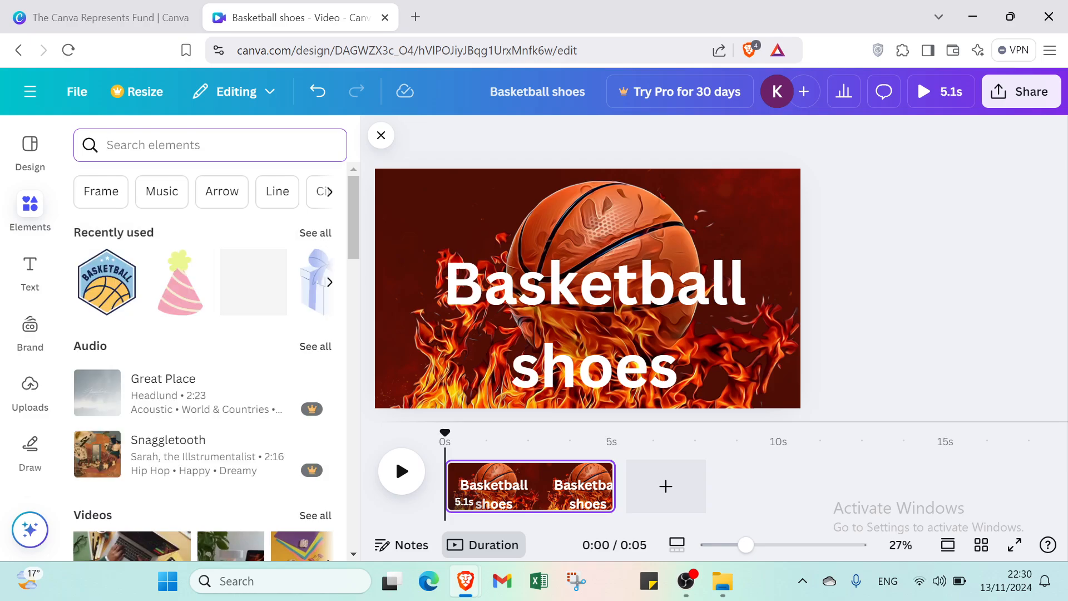
type("lo")
left_click(162, 233)
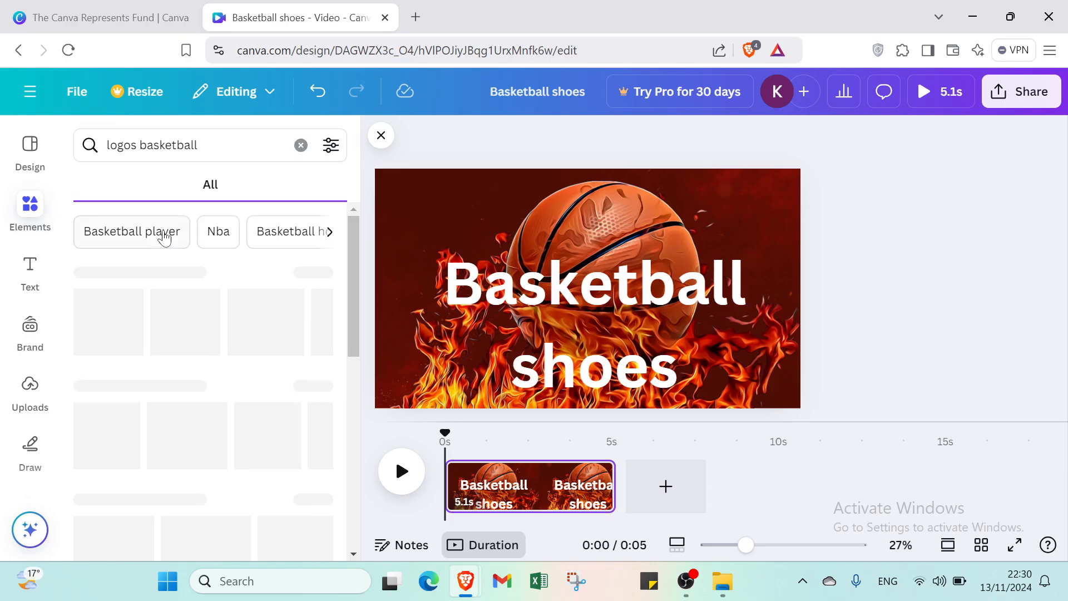
left_click(157, 190)
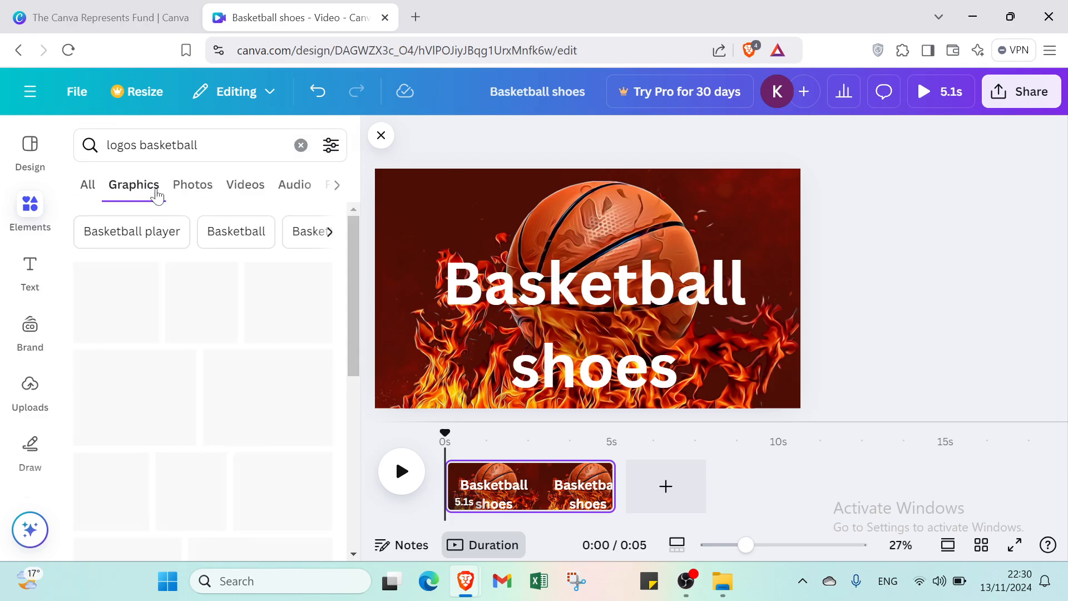
left_click(303, 399)
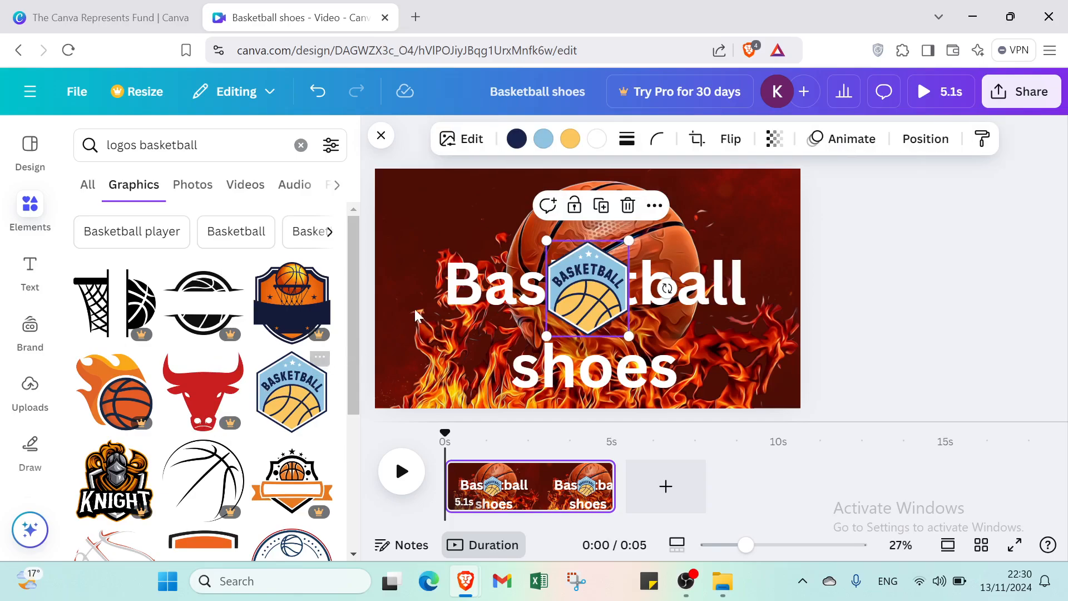
left_click_drag(599, 279, 427, 207)
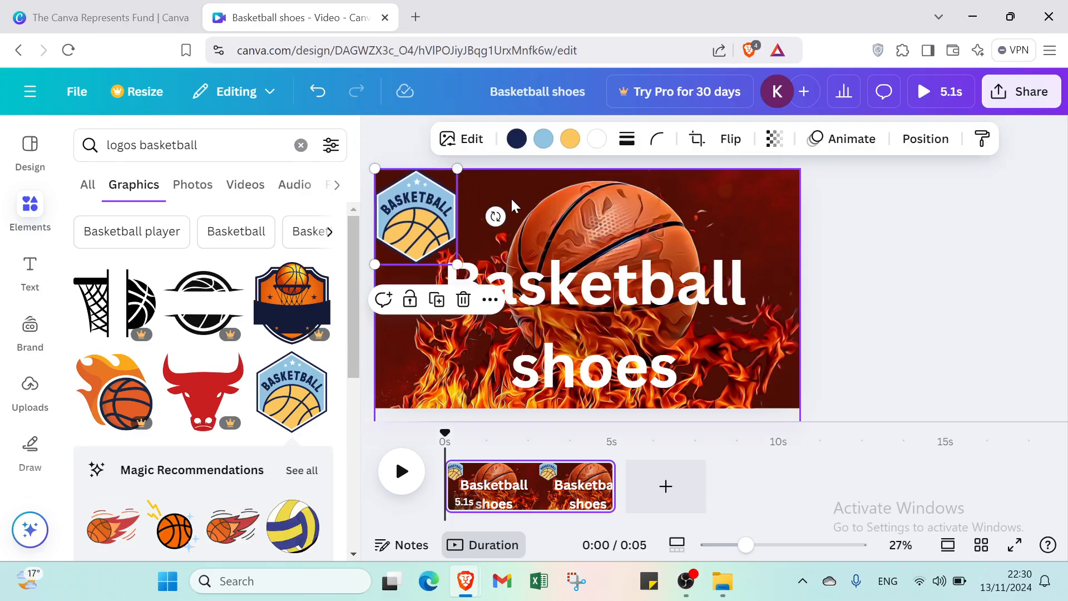
left_click(496, 217)
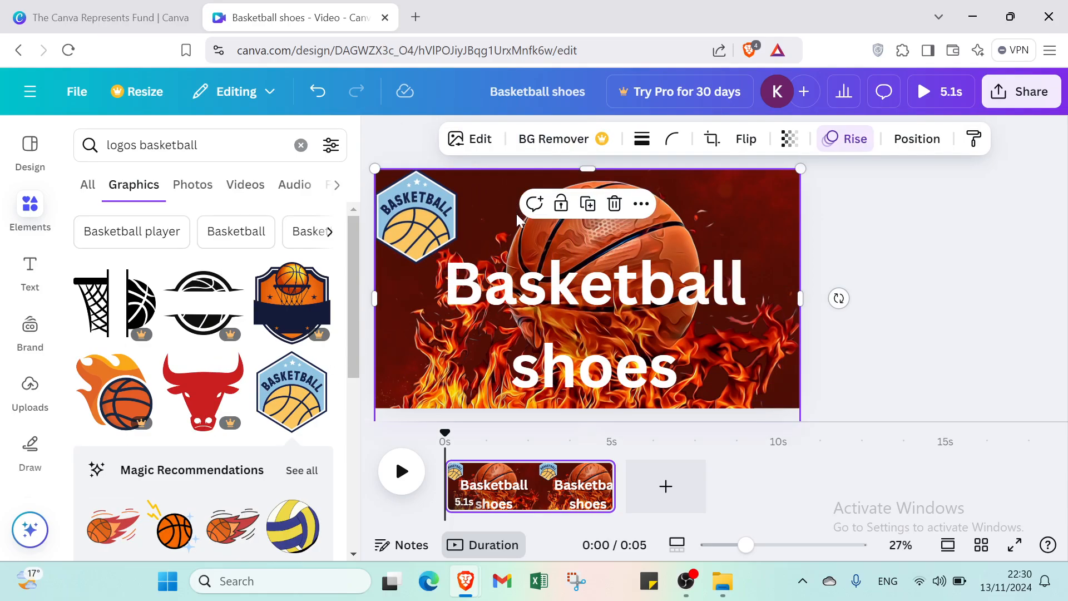
left_click(933, 349)
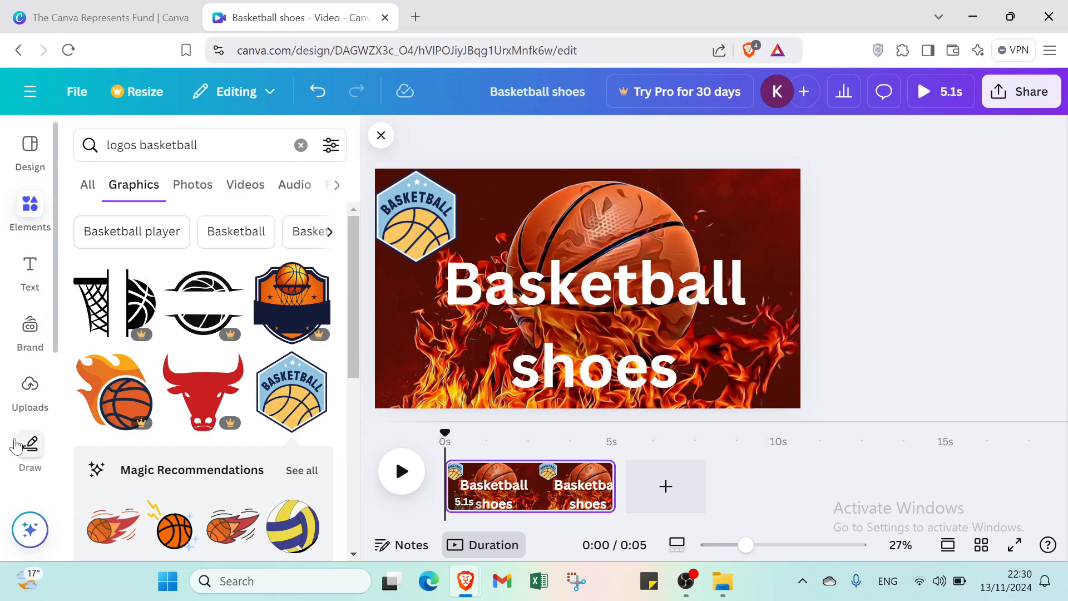
Record a short clip over the Basketball shoes page in the recording studio with the camera set to No camera
scroll(16, 448, "down", 4)
left_click(29, 435)
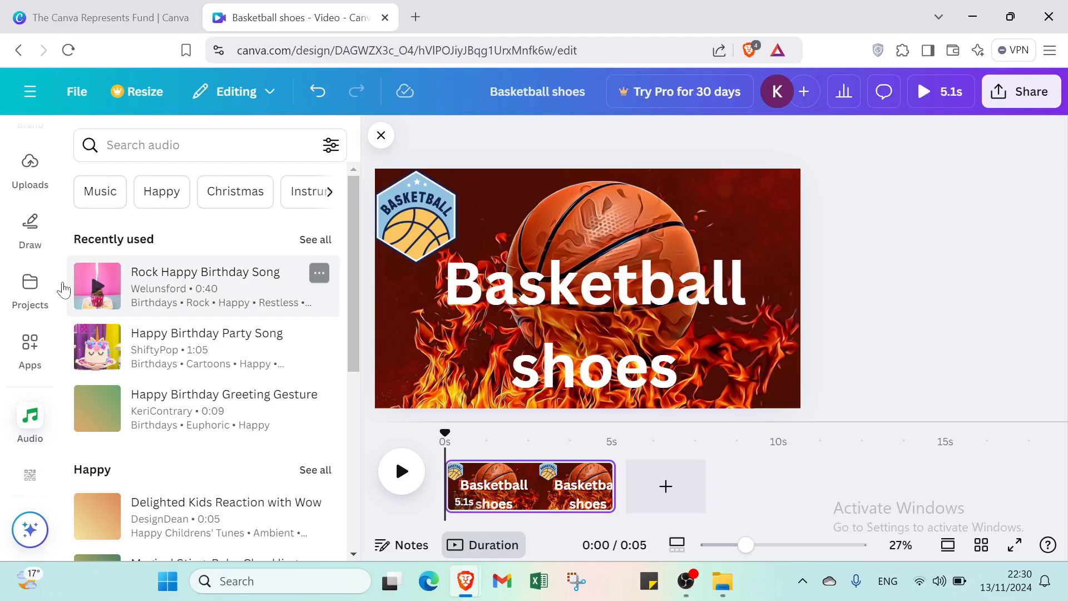
left_click(20, 184)
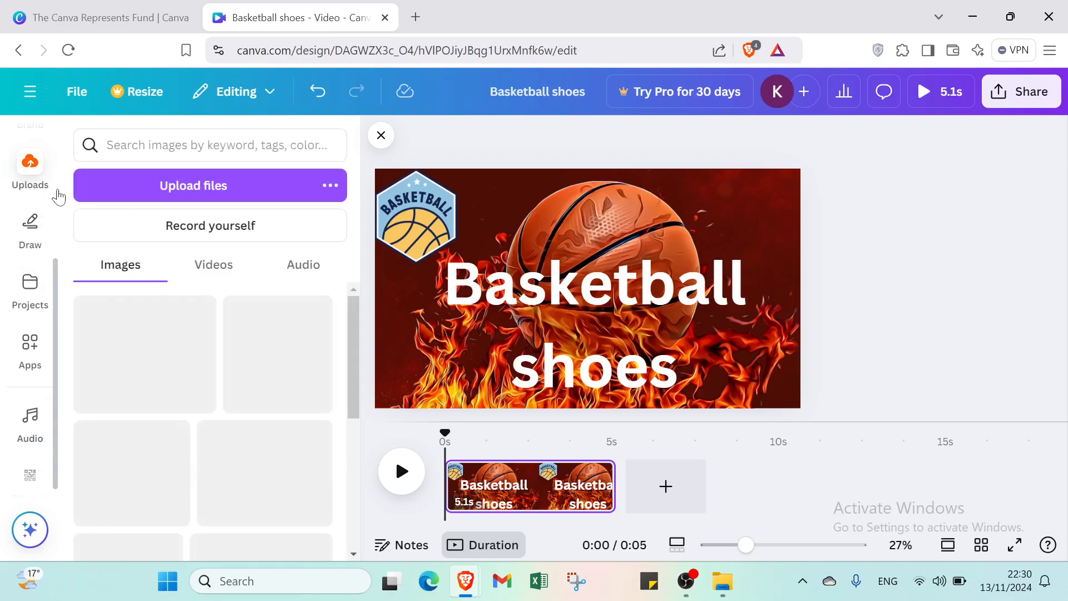
left_click(200, 240)
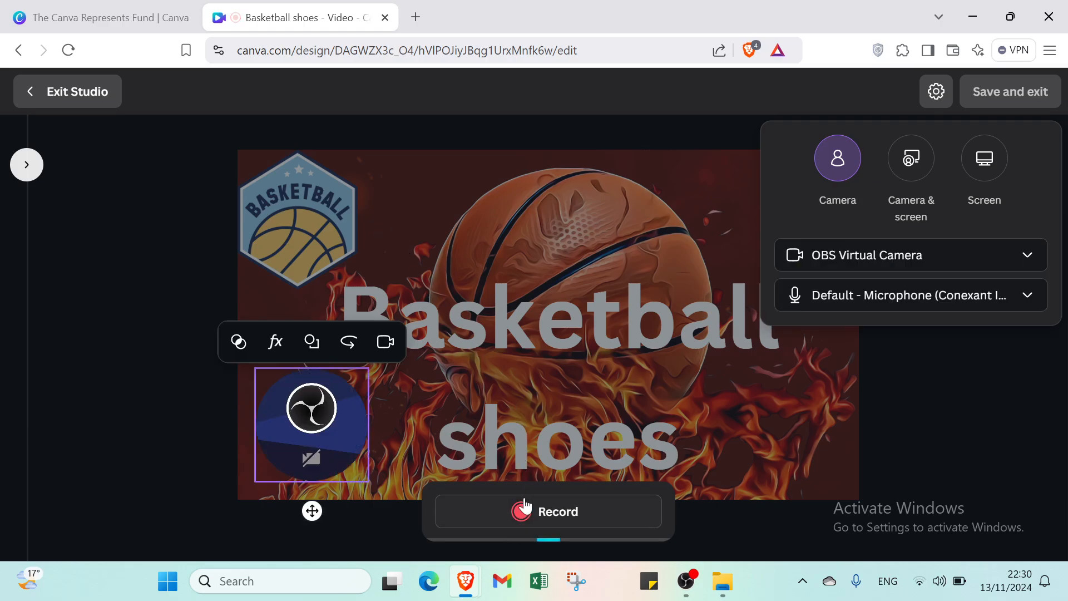
left_click(794, 266)
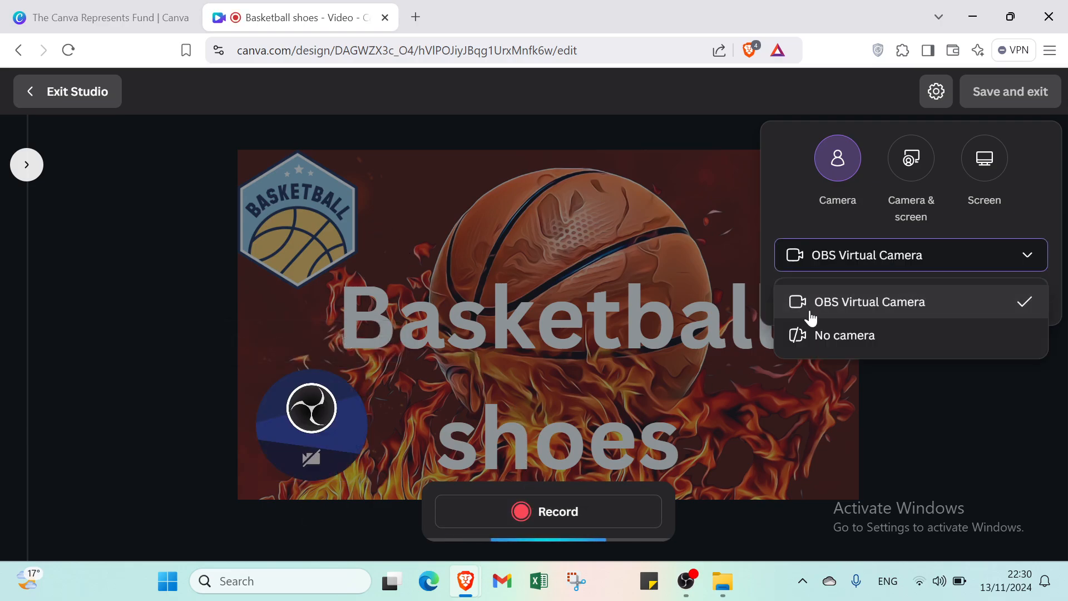
left_click(815, 334)
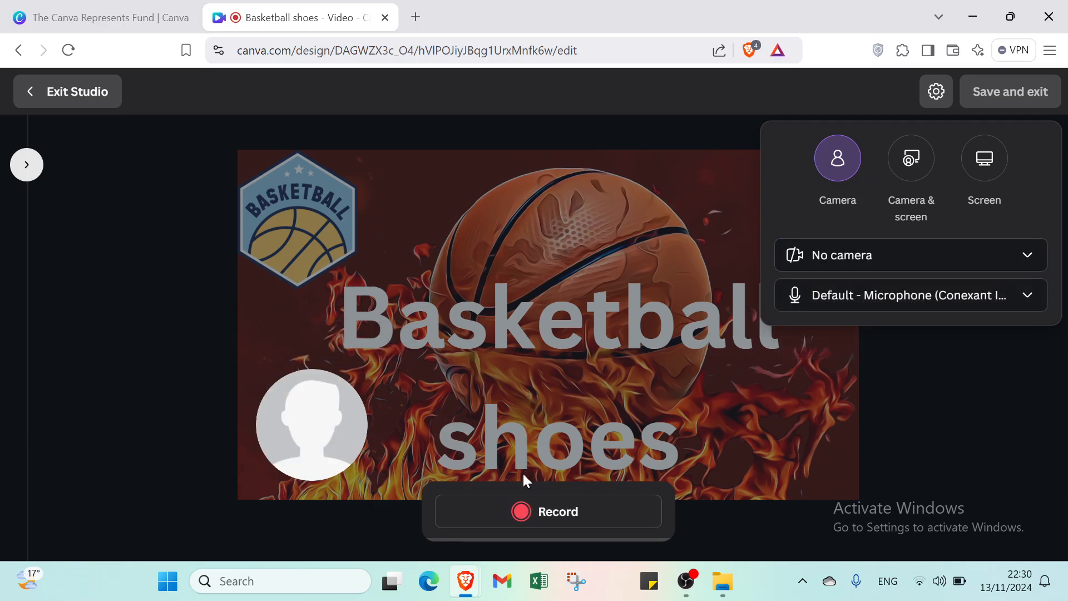
left_click(537, 520)
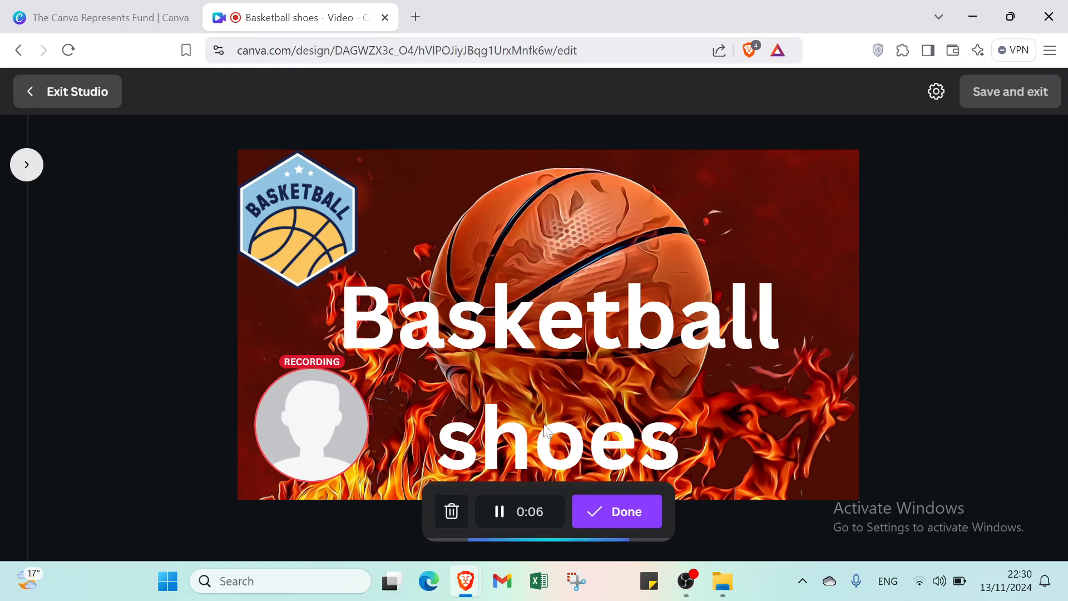
left_click(626, 511)
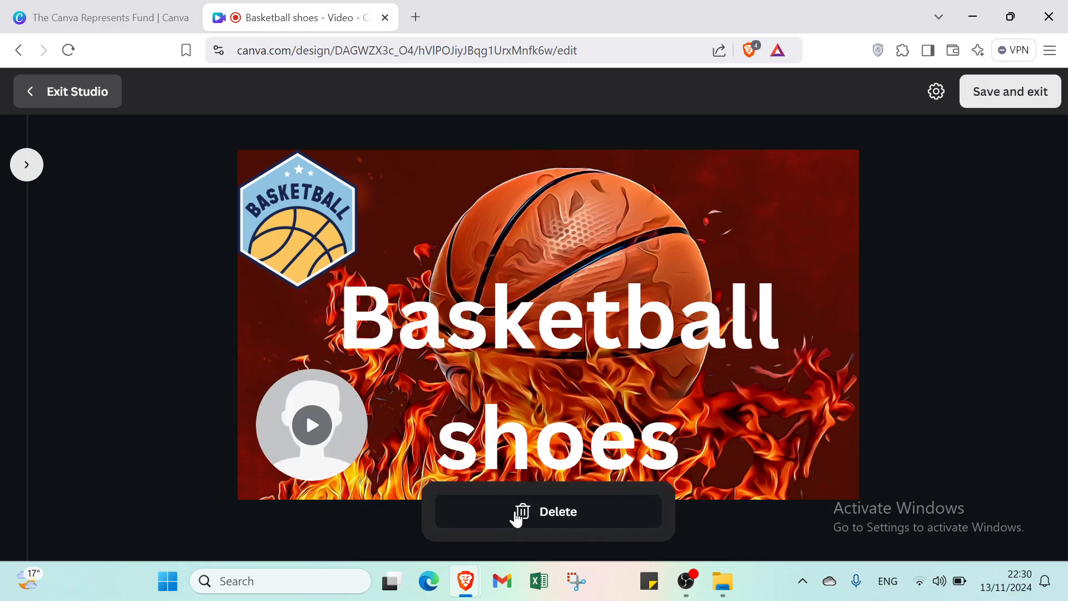
Delete the clip recorded without a camera and exit the recording studio
left_click(518, 514)
left_click(694, 359)
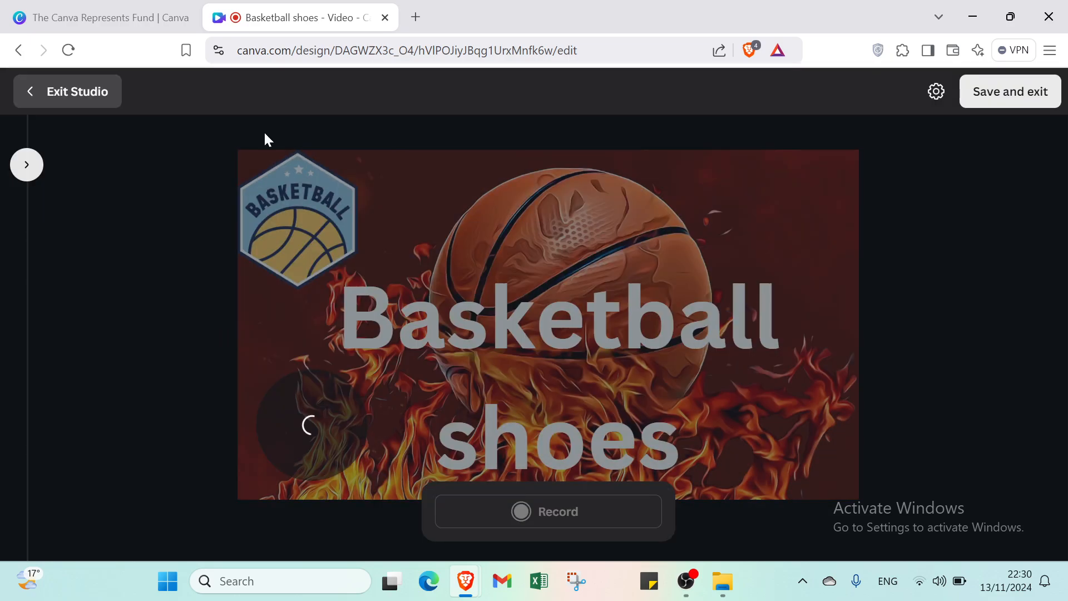
left_click(79, 101)
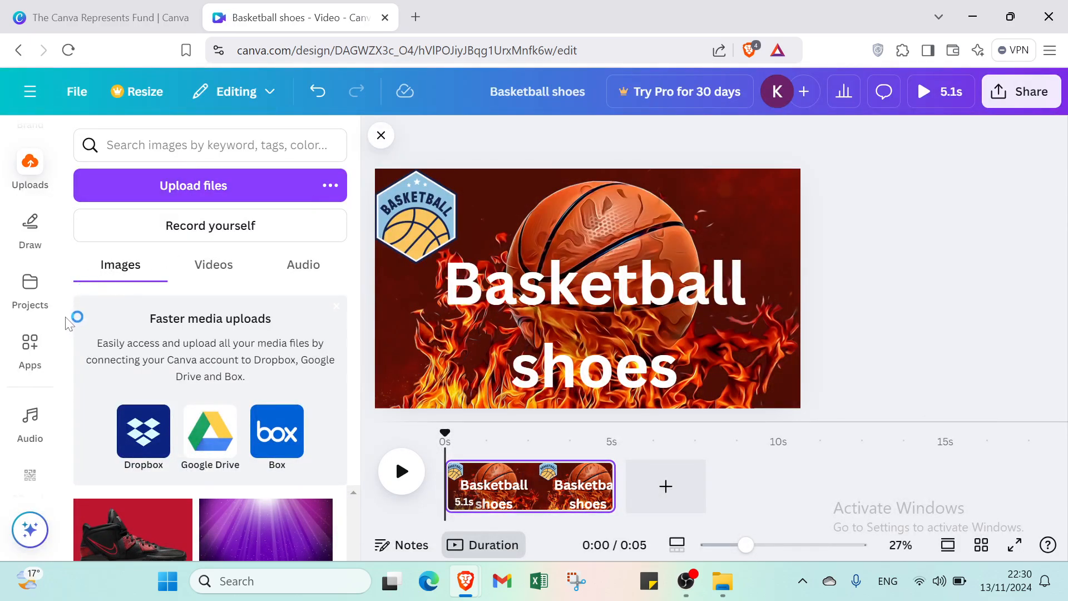
Add a second page and fill it edge to edge with the uploaded black and red basketball shoe image
left_click(689, 500)
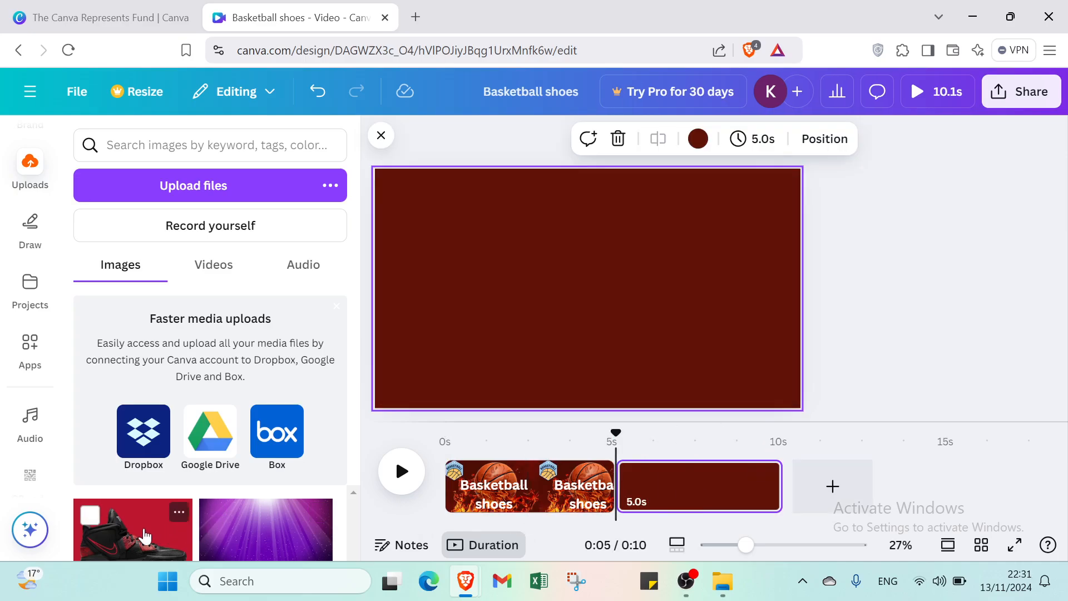
left_click(146, 537)
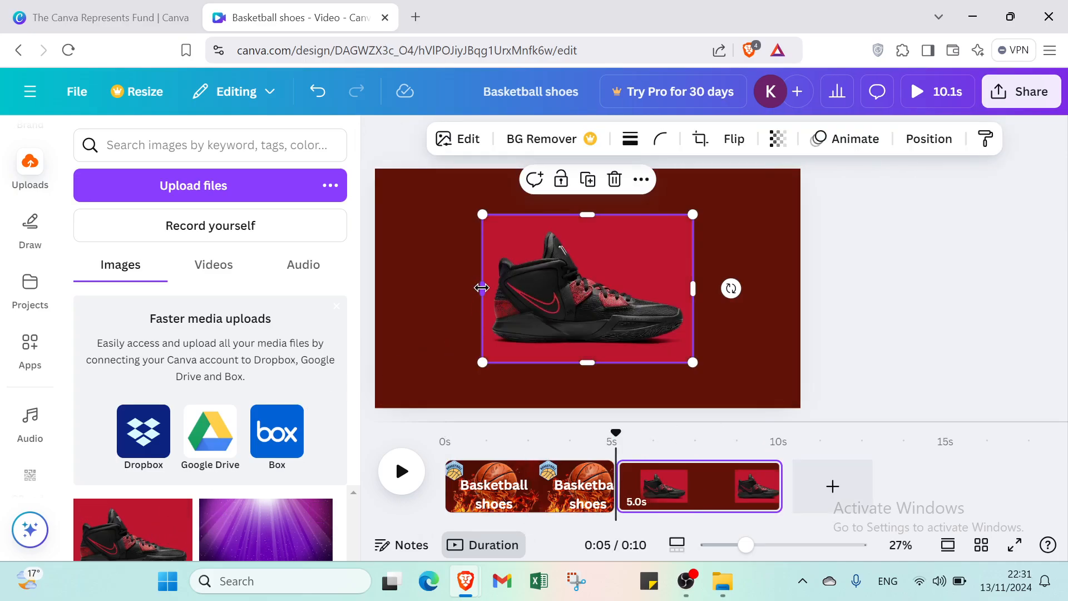
left_click_drag(477, 288, 374, 262)
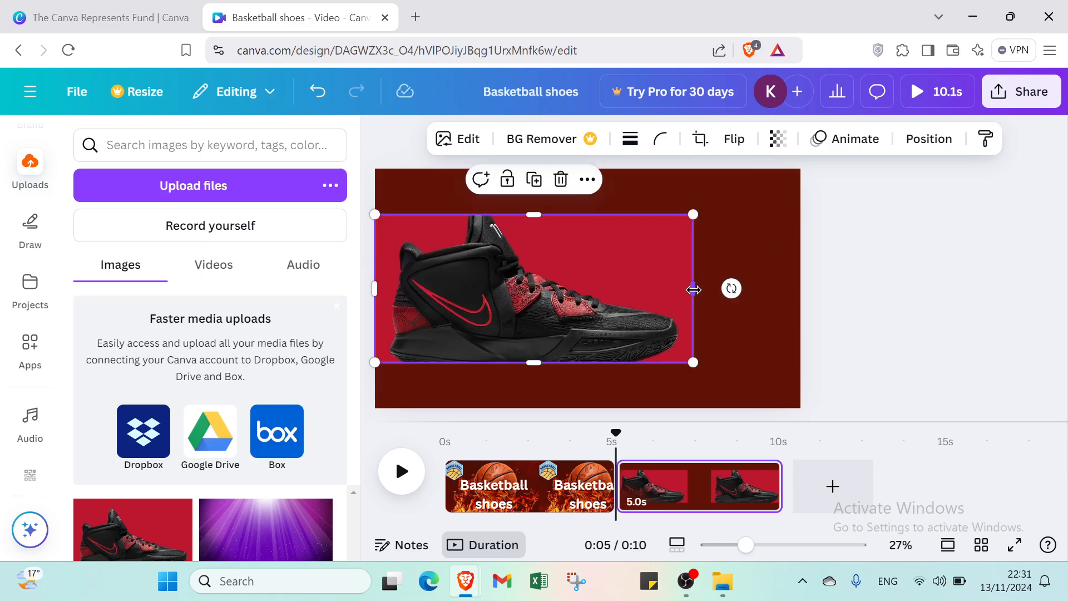
left_click_drag(693, 290, 803, 334)
left_click_drag(588, 214, 605, 167)
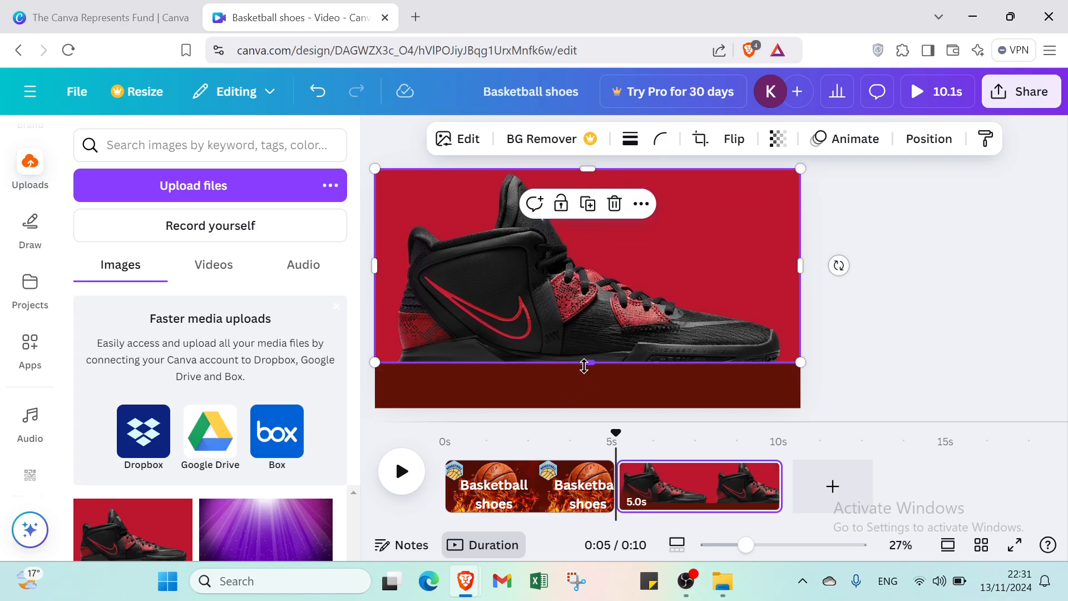
left_click_drag(588, 362, 589, 425)
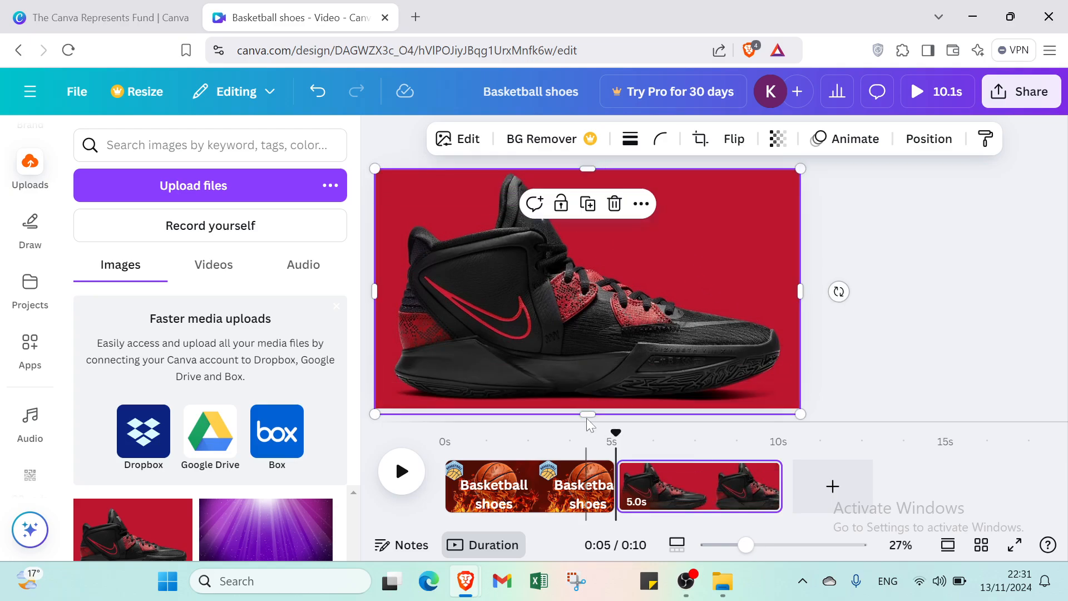
left_click(954, 298)
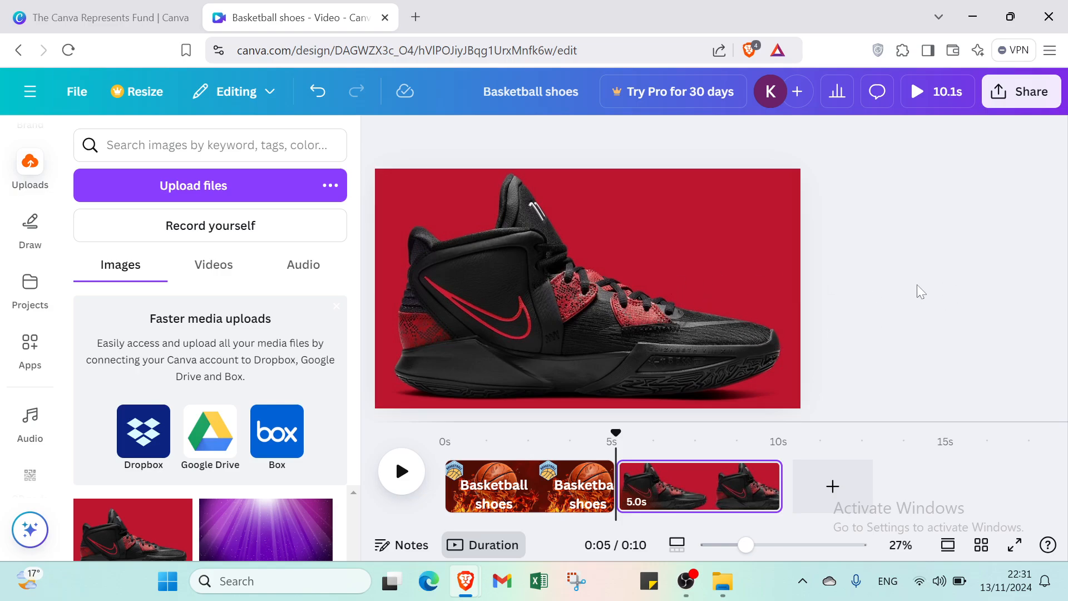
left_click(701, 292)
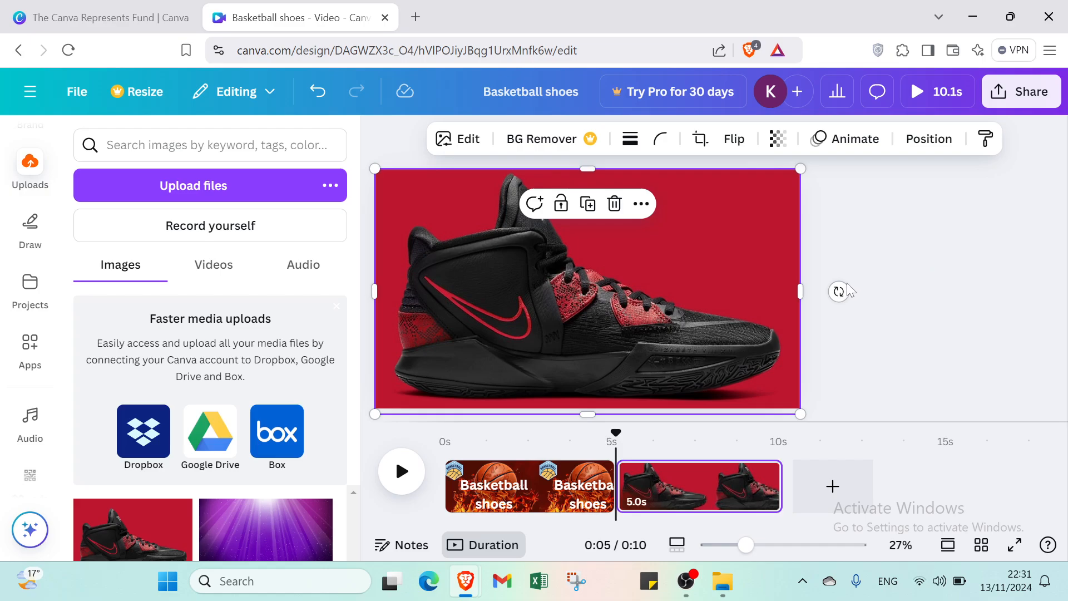
left_click(913, 262)
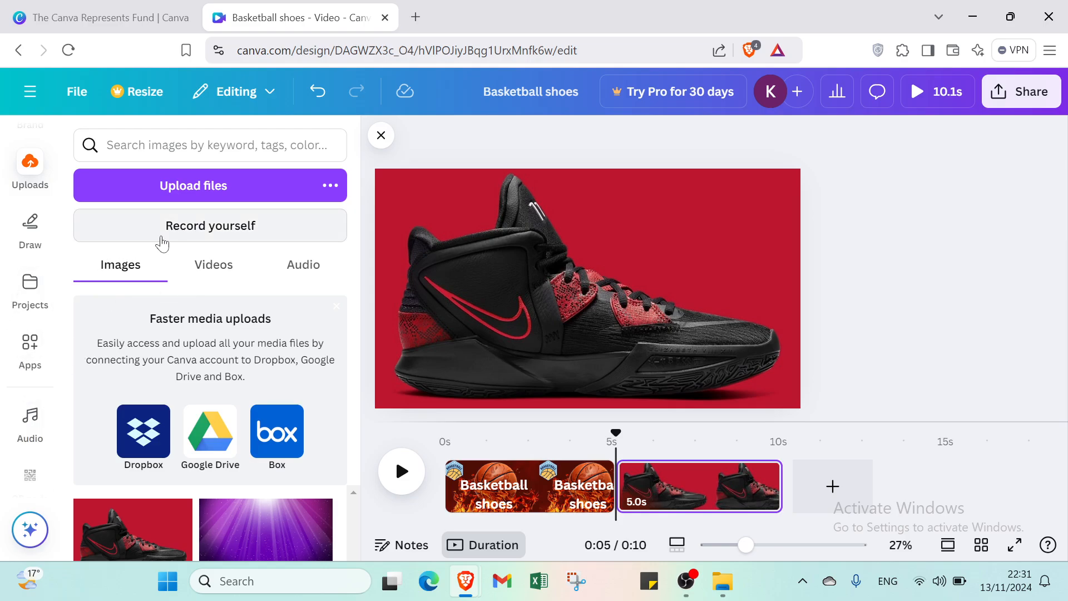
Record a short clip with the OBS virtual camera over the shoe page in the recording studio
left_click(166, 243)
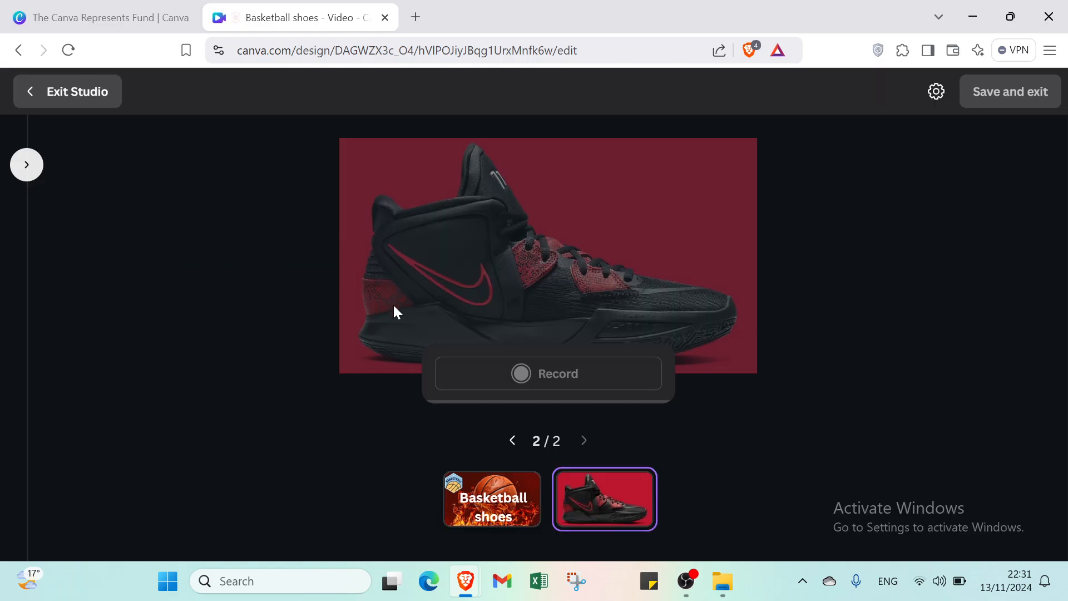
left_click(544, 373)
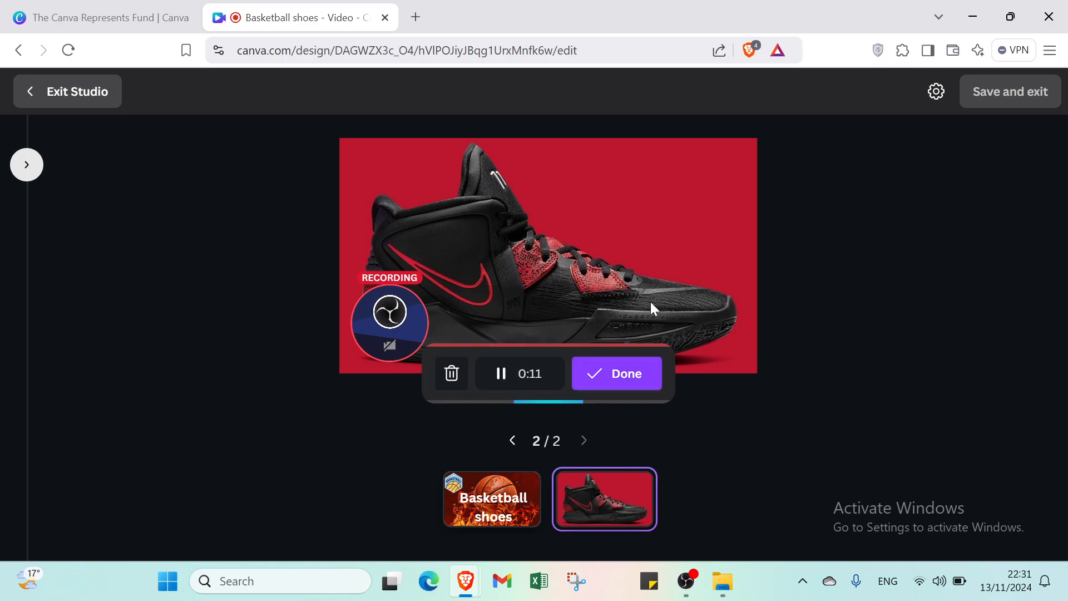
left_click(644, 375)
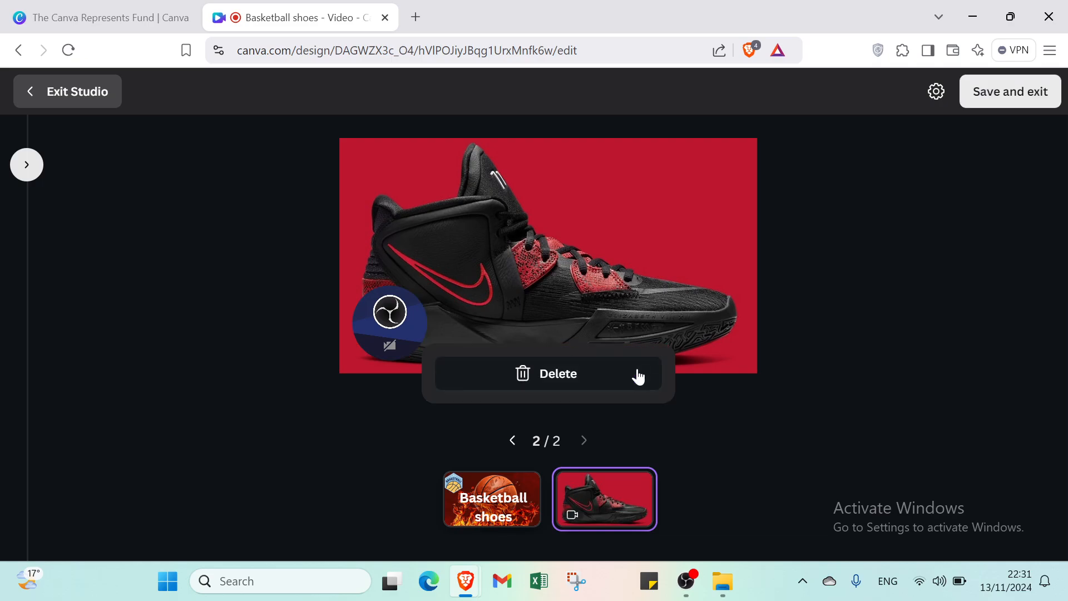
Delete the recording made on the shoe page and return to the design editor
left_click(598, 386)
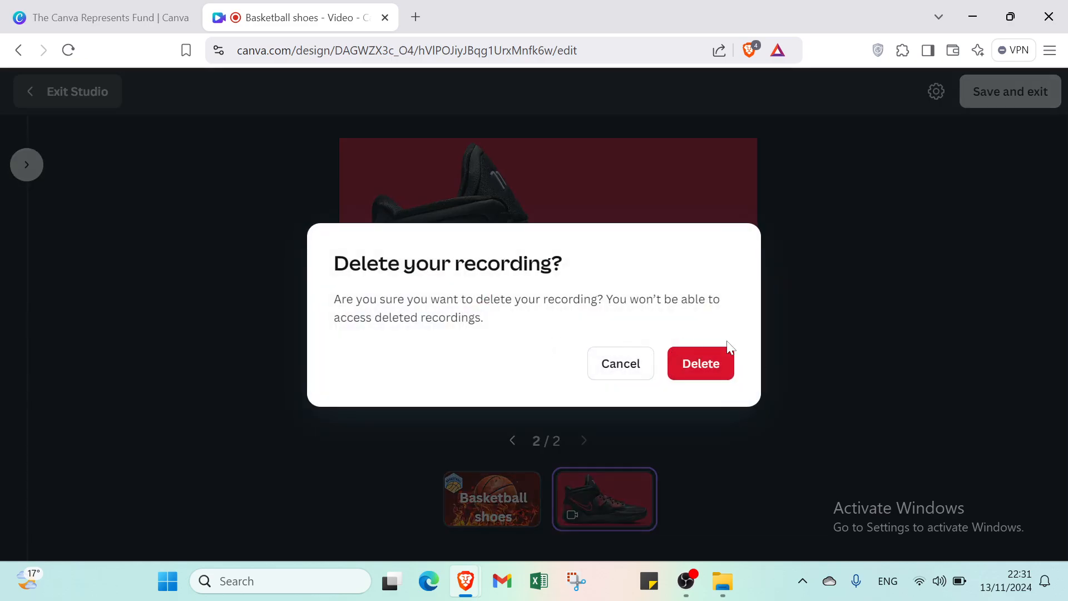
left_click(718, 373)
left_click(73, 104)
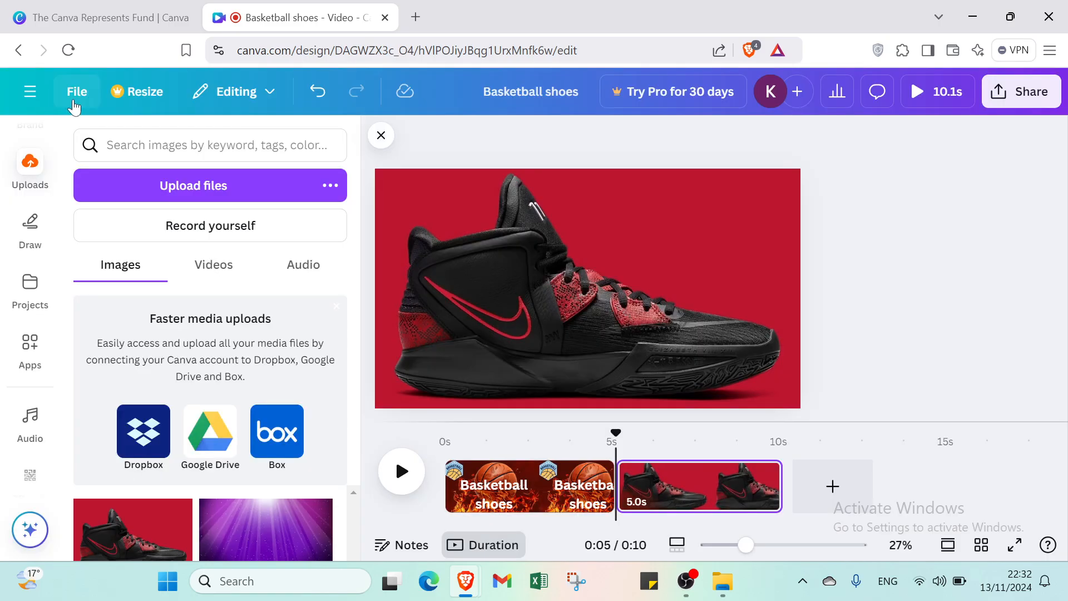
scroll(23, 194, "up", 4)
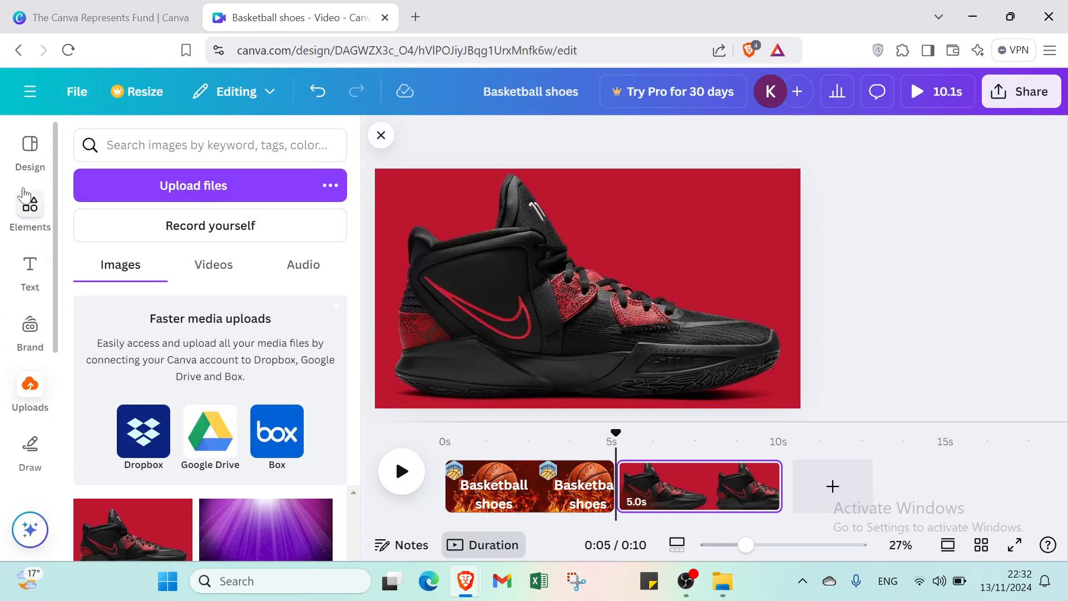
Close the side panel and preview the whole Basketball shoes video, then exit the preview
left_click(24, 162)
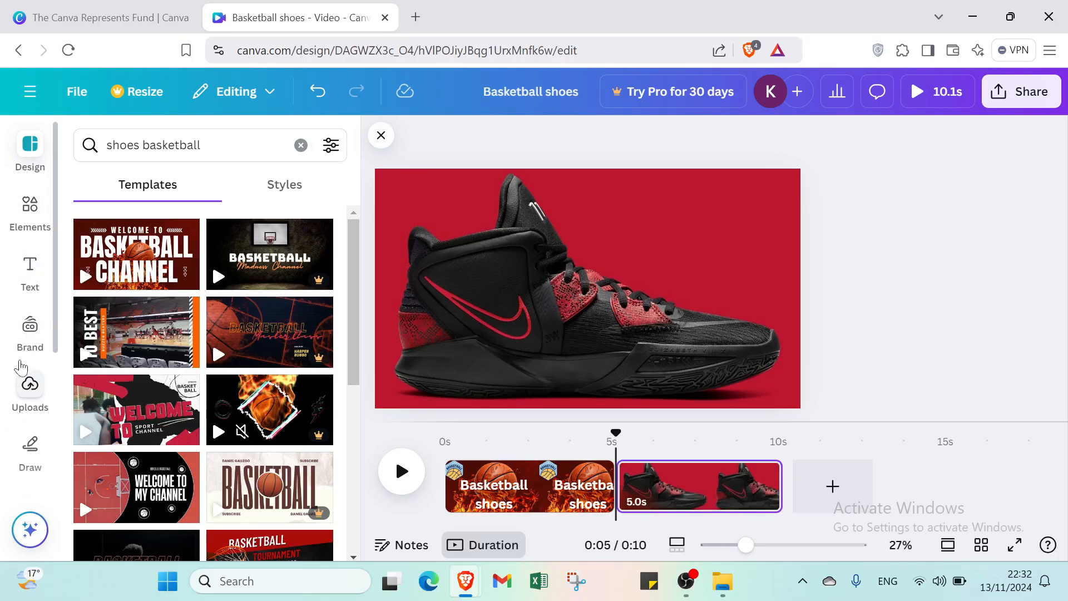
left_click(381, 135)
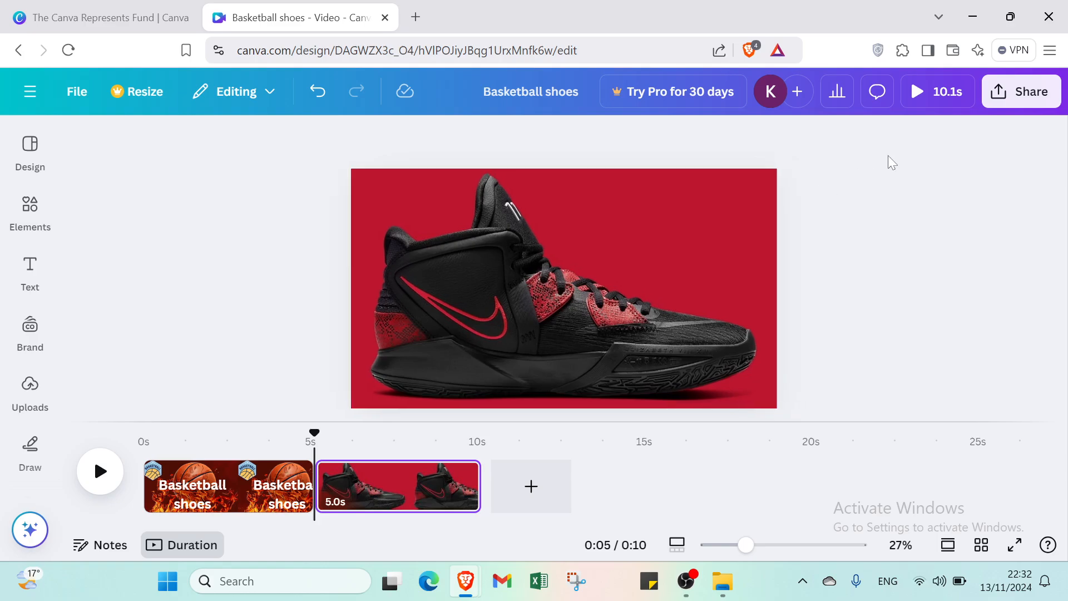
left_click(924, 99)
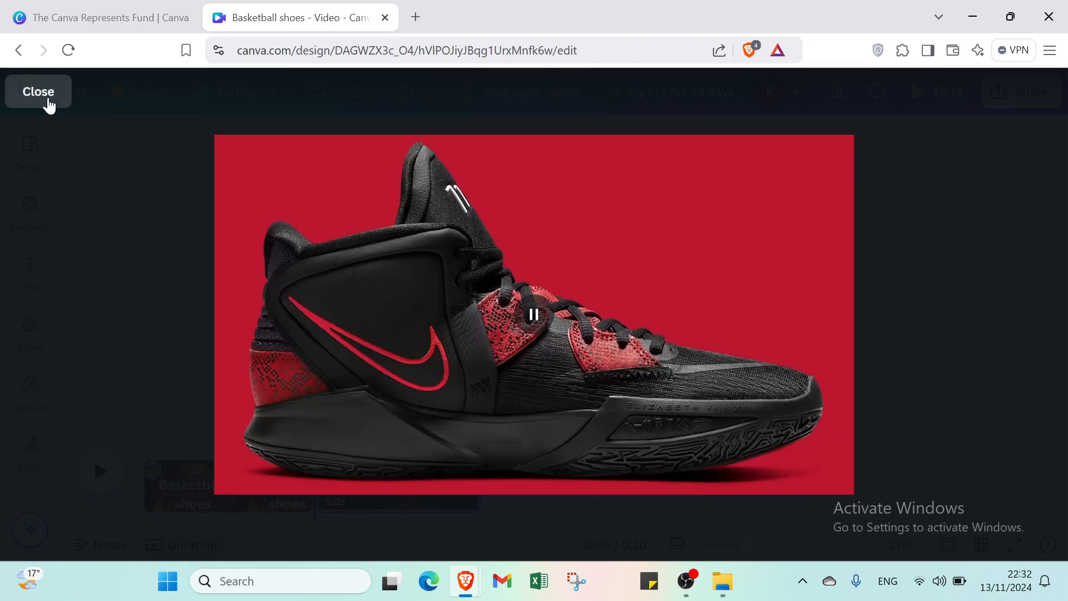
left_click(48, 105)
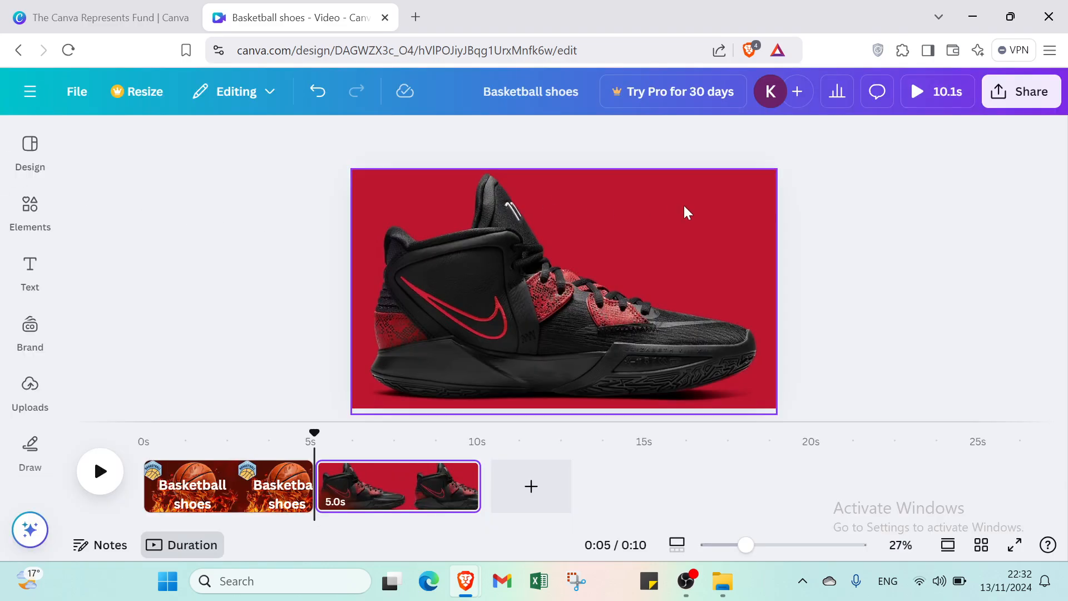
Review the design's sharing options, including collaboration link access levels, more ways to publish and people with access, without changing any
left_click(987, 102)
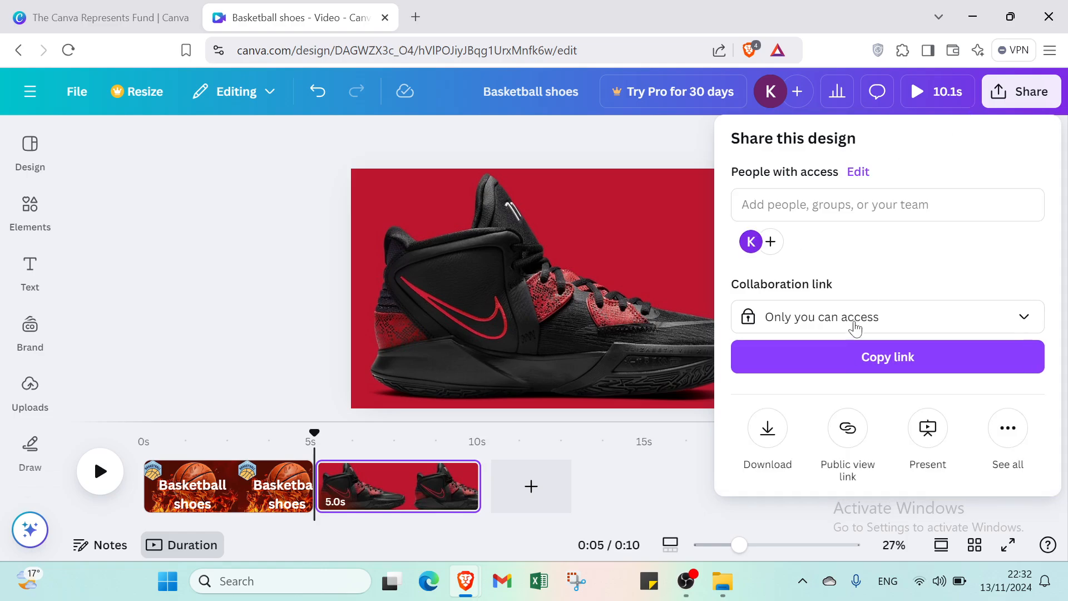
left_click(833, 322)
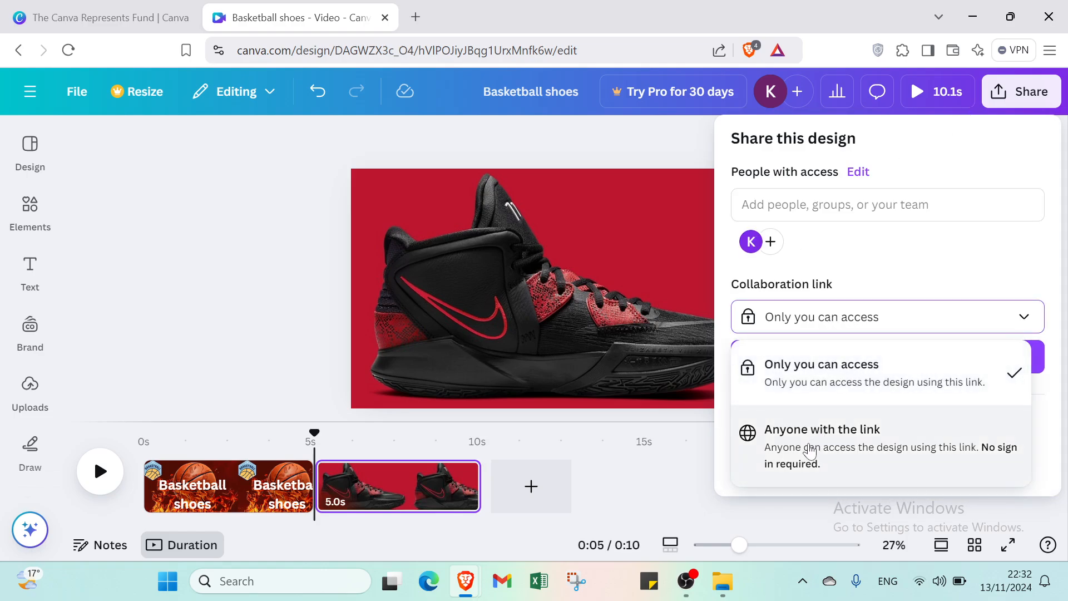
left_click(638, 233)
left_click(1007, 94)
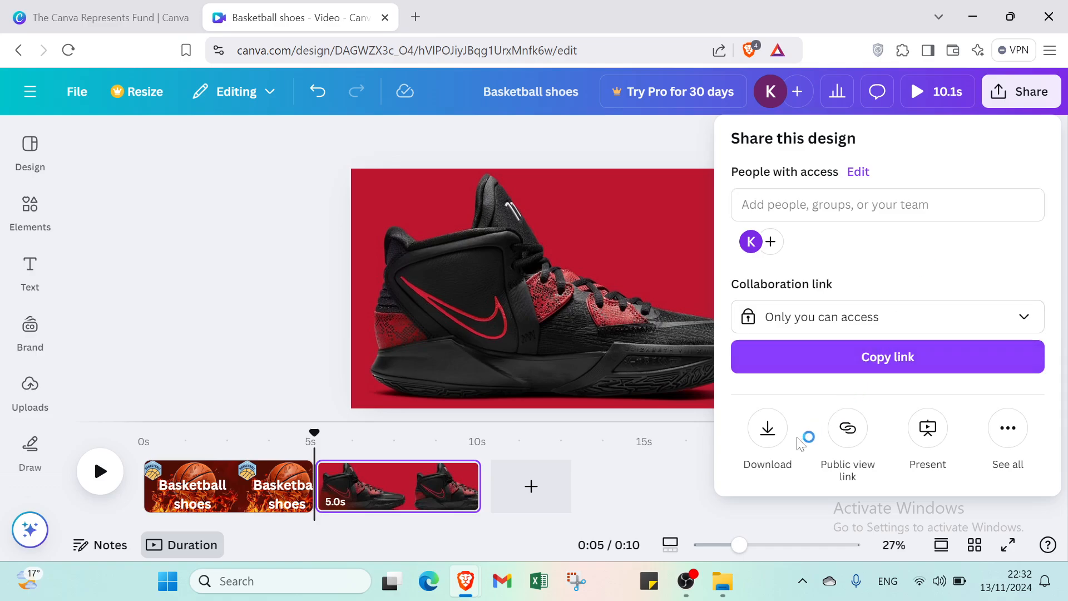
left_click(1007, 427)
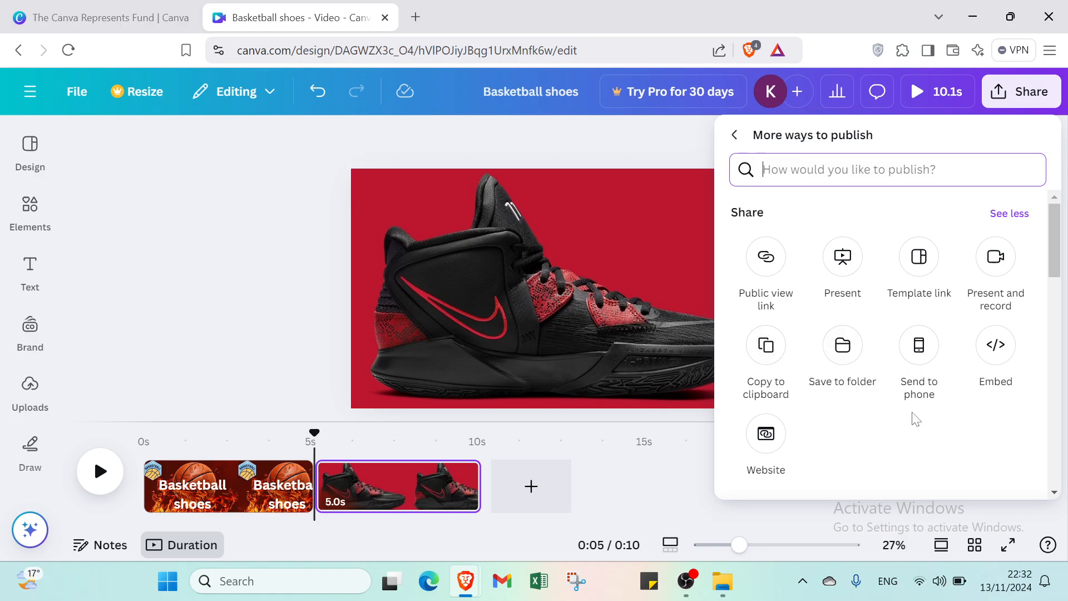
left_click(737, 142)
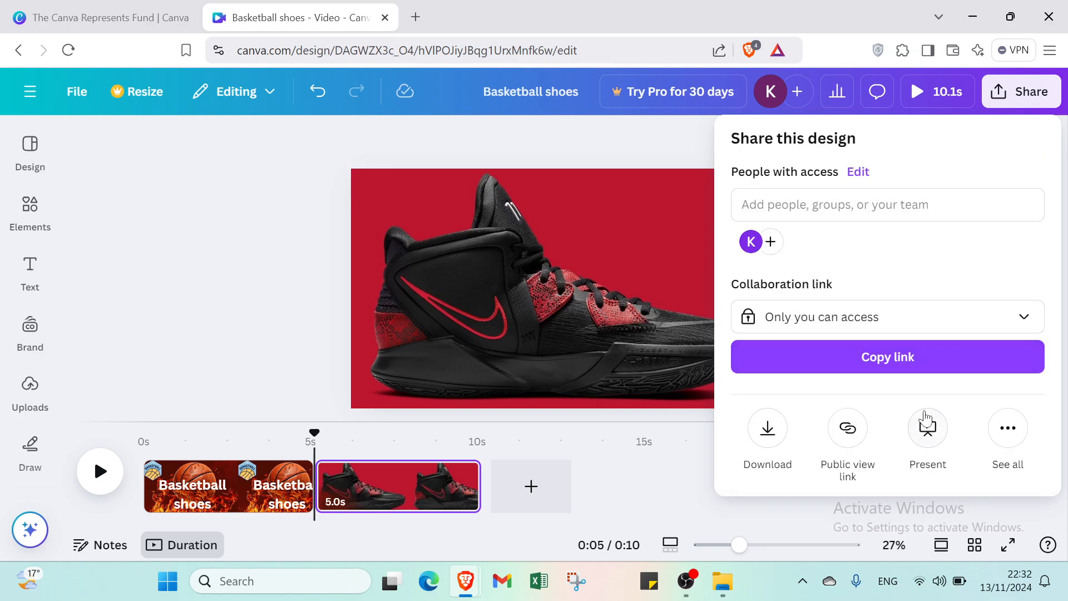
left_click(782, 215)
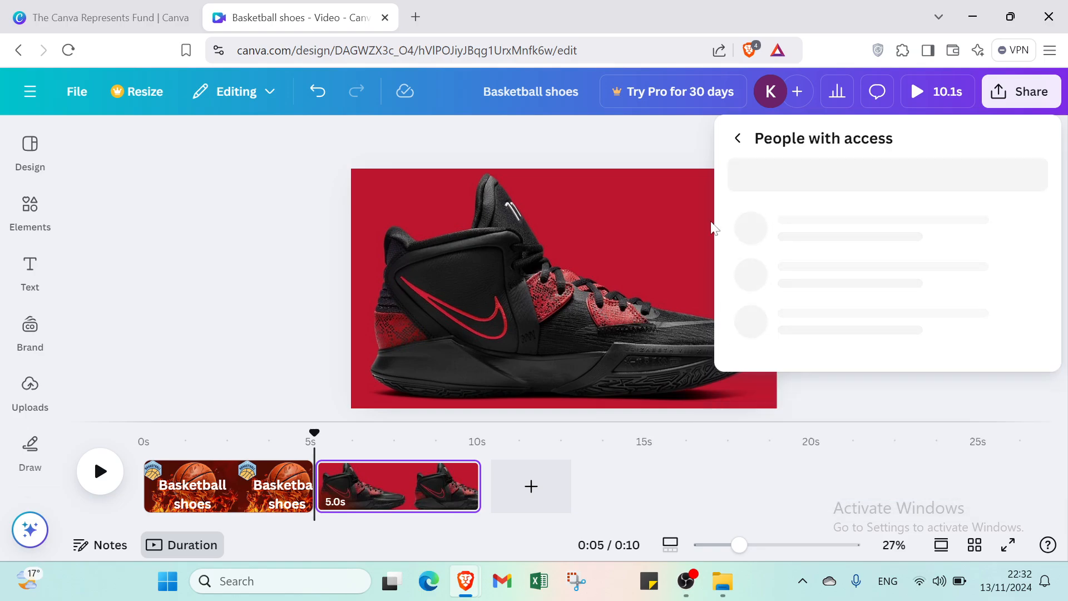
left_click(734, 143)
left_click(716, 159)
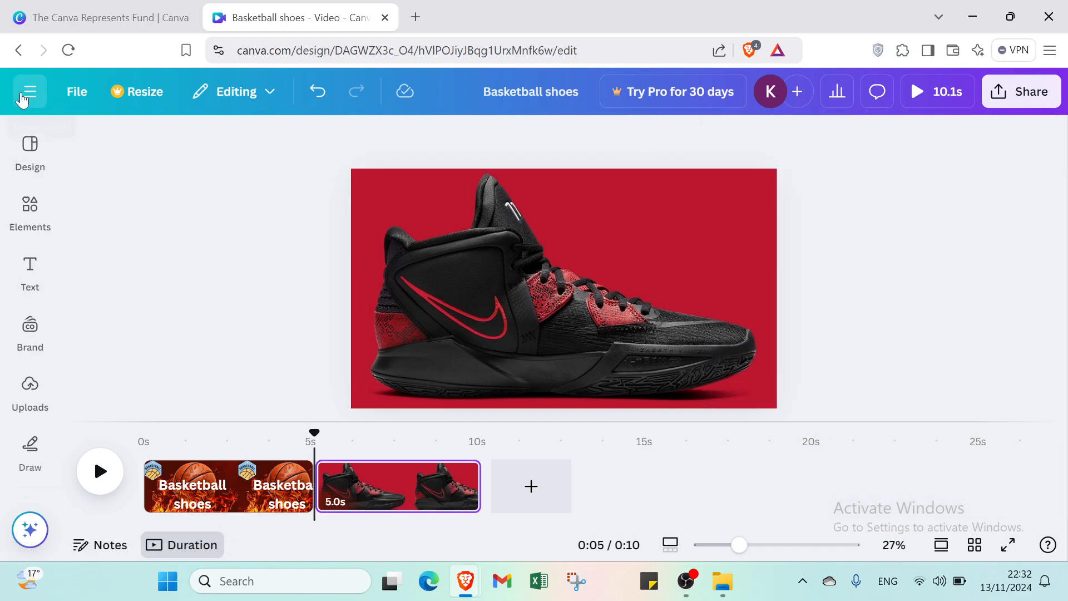
Leave the editor for the Canva home page and look through the open Canva Represents Fund page, including its artist profiles
left_click(30, 91)
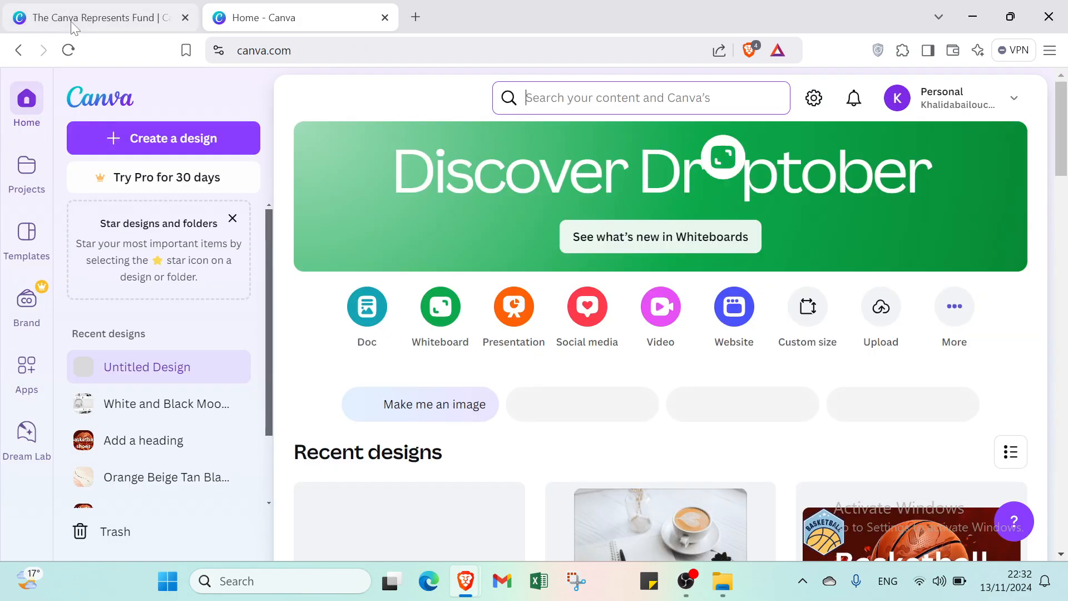
left_click(73, 22)
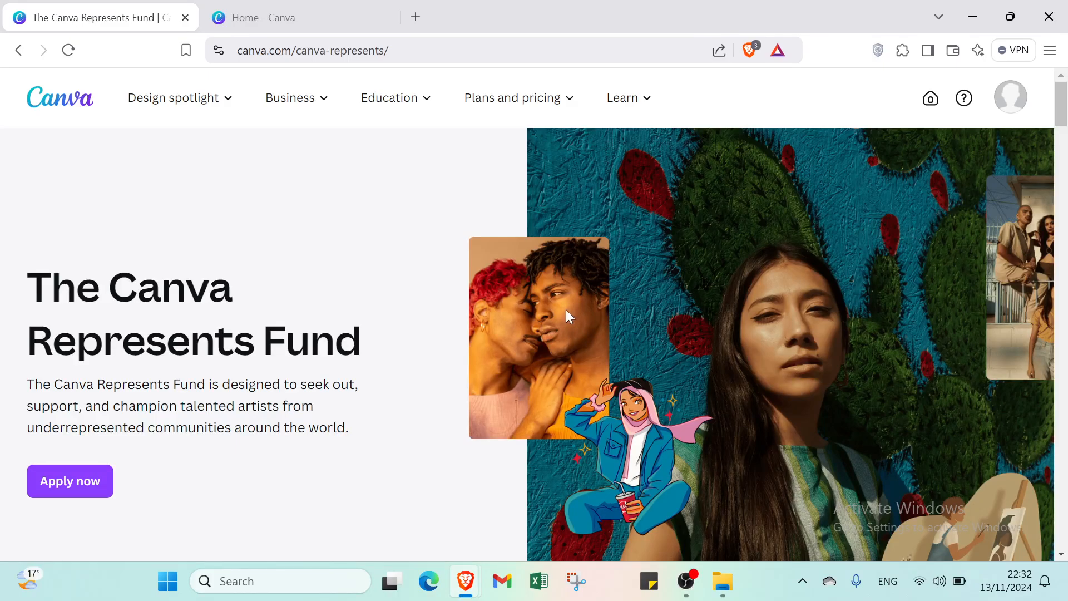
scroll(568, 315, "down", 6)
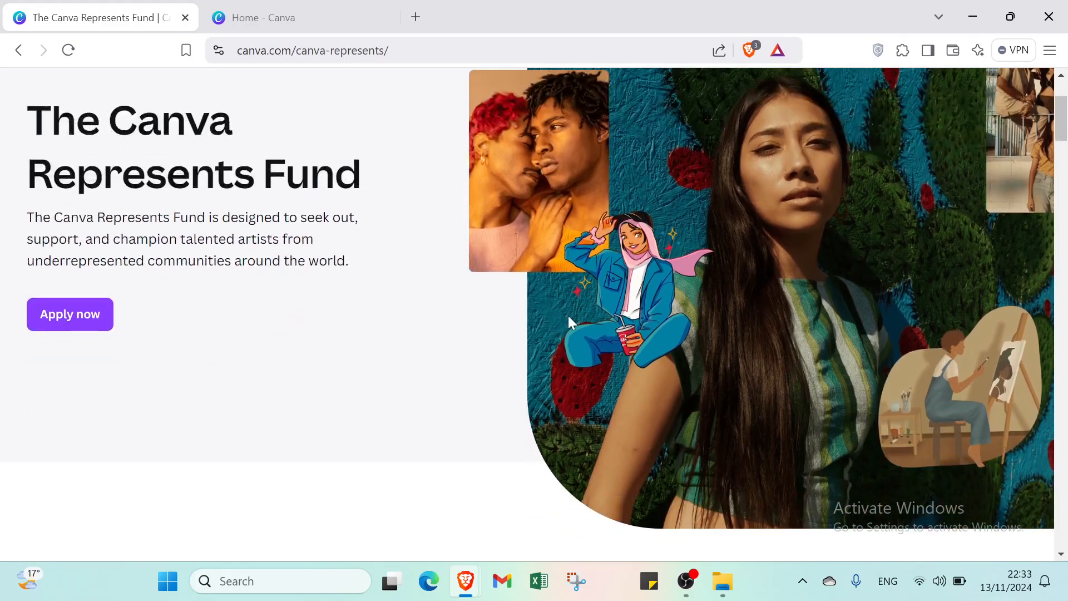
scroll(568, 321, "down", 5)
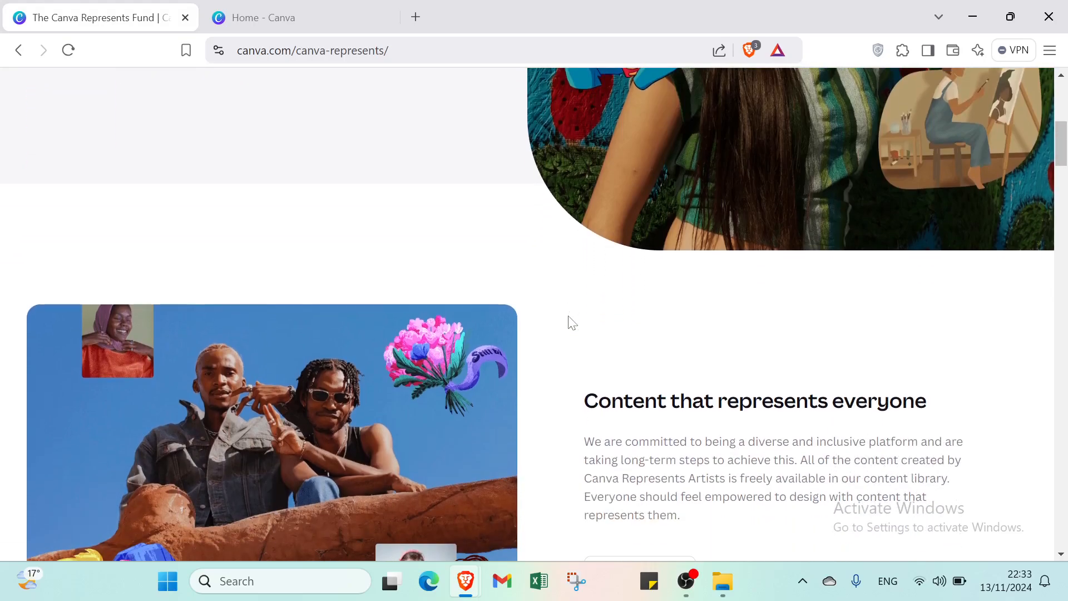
scroll(572, 321, "down", 3)
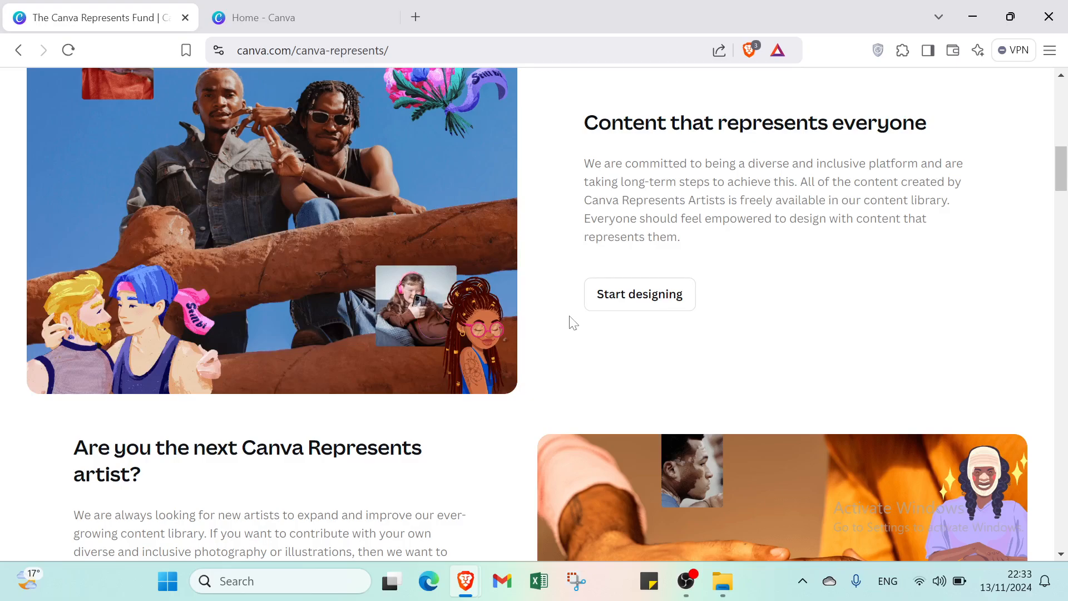
scroll(568, 315, "up", 10)
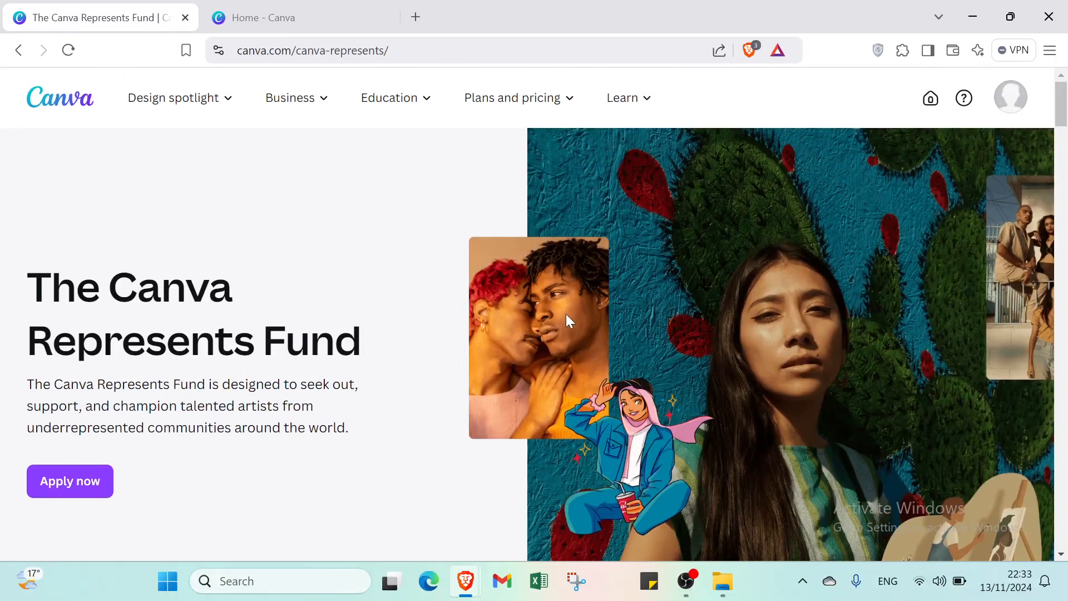
scroll(520, 317, "down", 15)
scroll(520, 317, "down", 18)
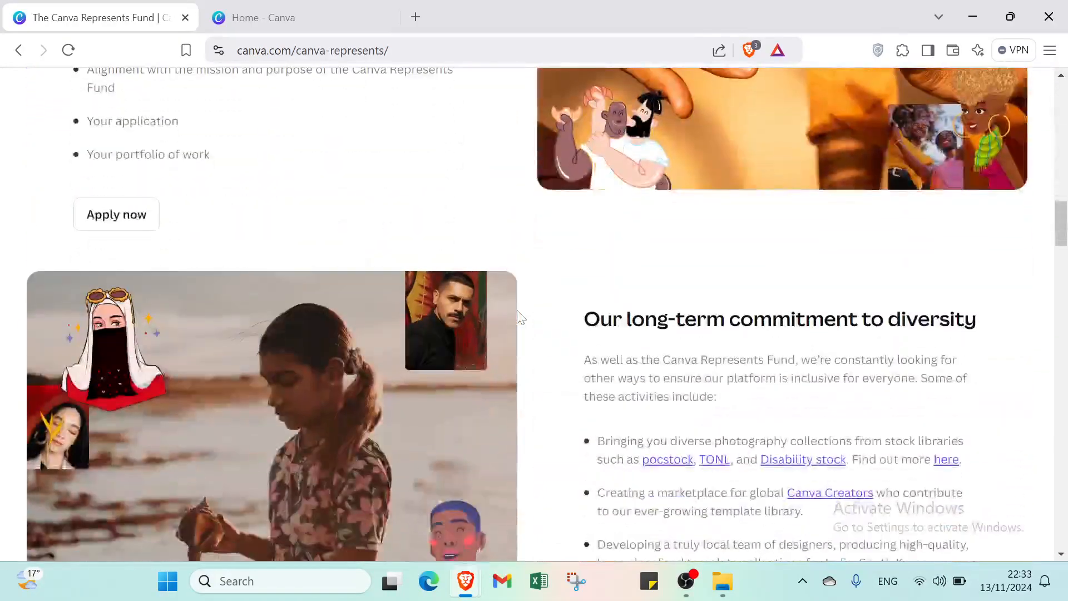
scroll(518, 316, "down", 20)
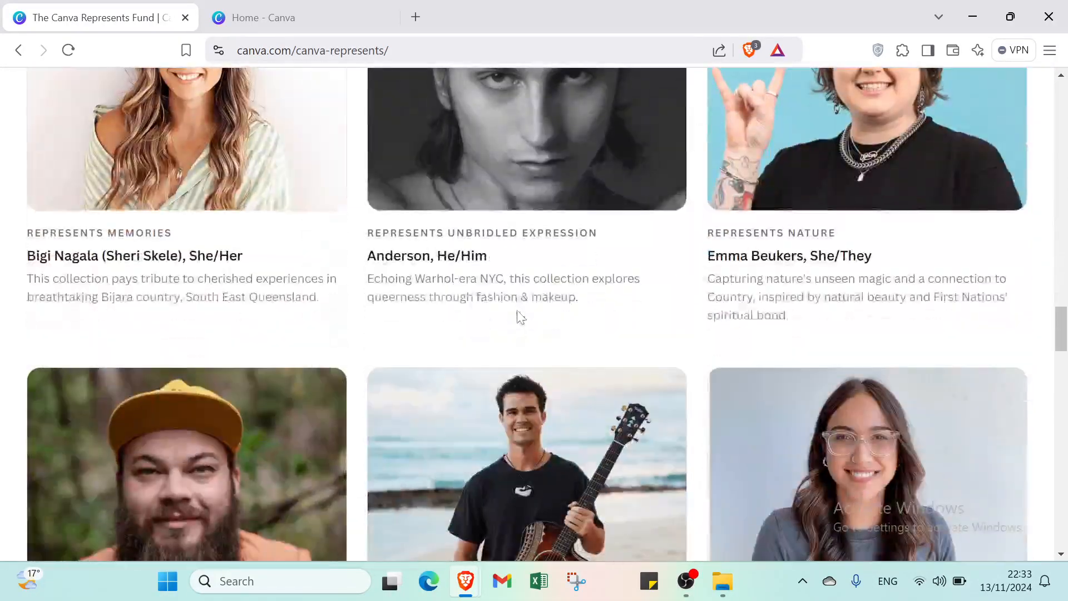
scroll(518, 315, "down", 16)
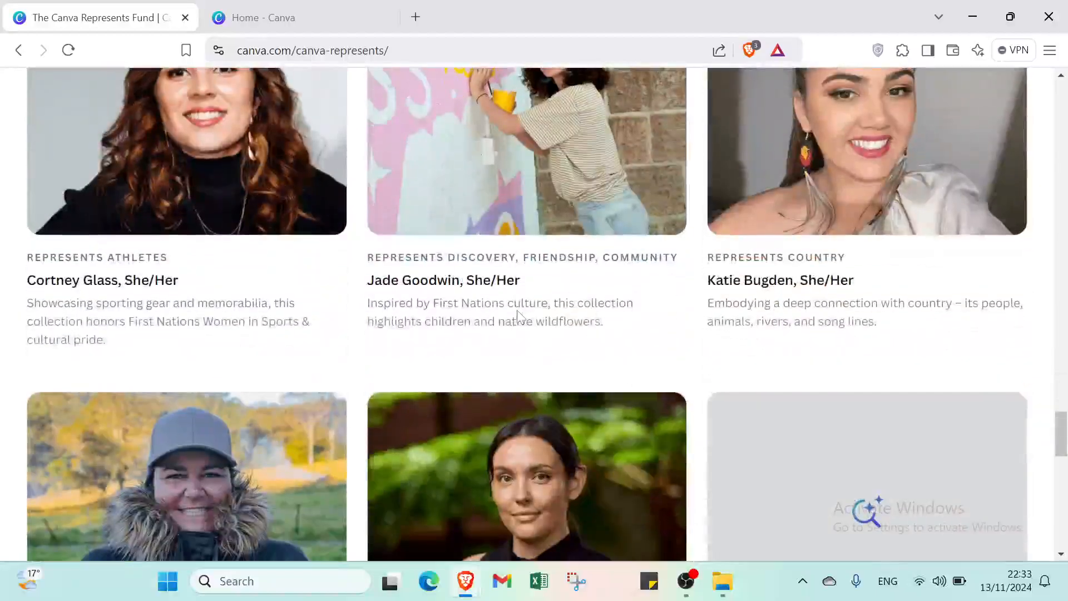